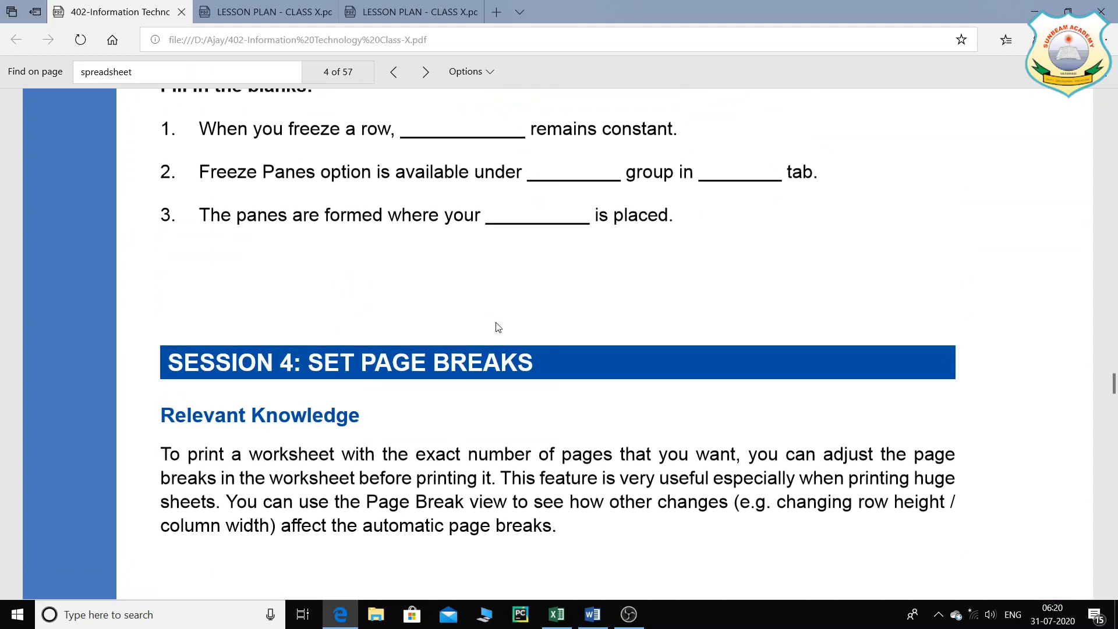
- Read through the Session 4: Set Page Breaks section of the PDF down to its assessment, and highlight question 1
{"action": "scroll", "coordinate": [498, 327], "scroll_direction": "down", "scroll_amount": 10}
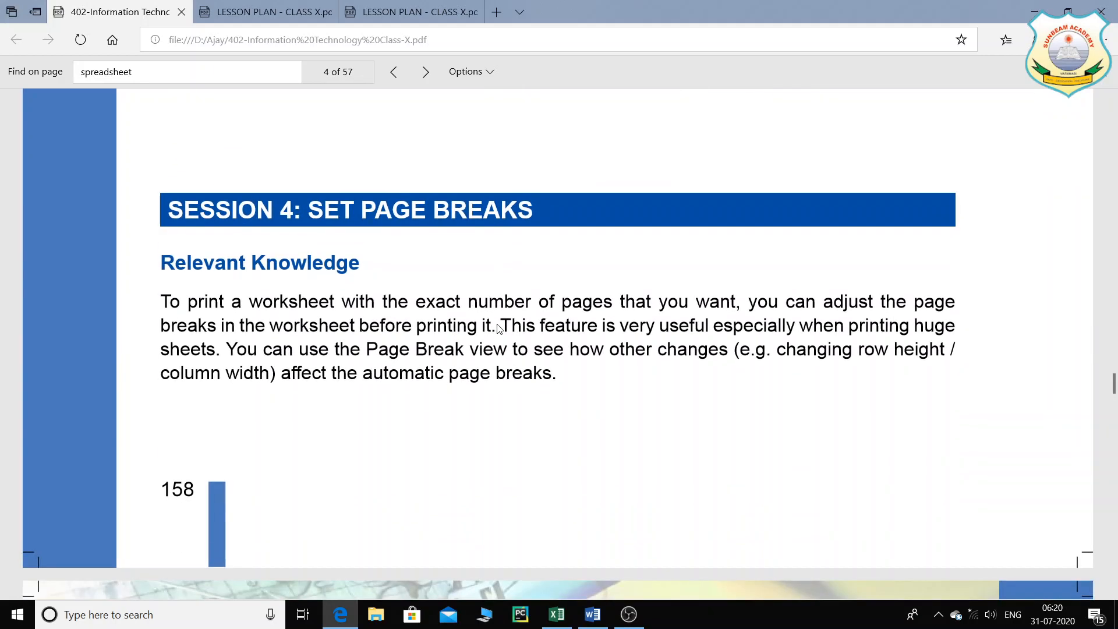
{"action": "scroll", "coordinate": [499, 334], "scroll_direction": "down", "scroll_amount": 8}
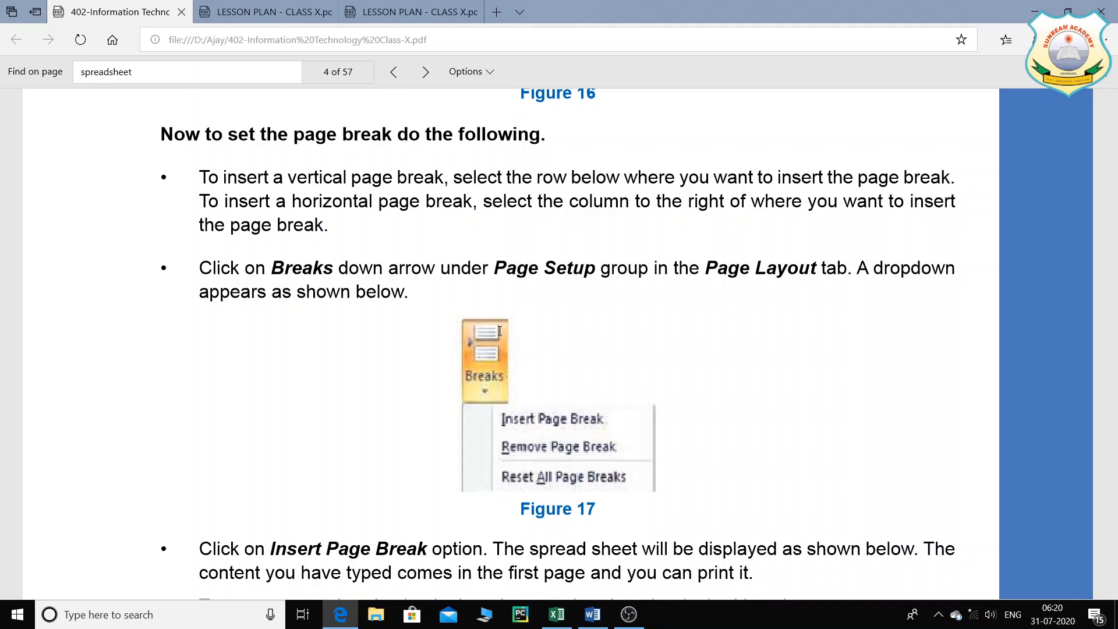
{"action": "scroll", "coordinate": [499, 331], "scroll_direction": "down", "scroll_amount": 15}
{"action": "scroll", "coordinate": [486, 215], "scroll_direction": "down", "scroll_amount": 20}
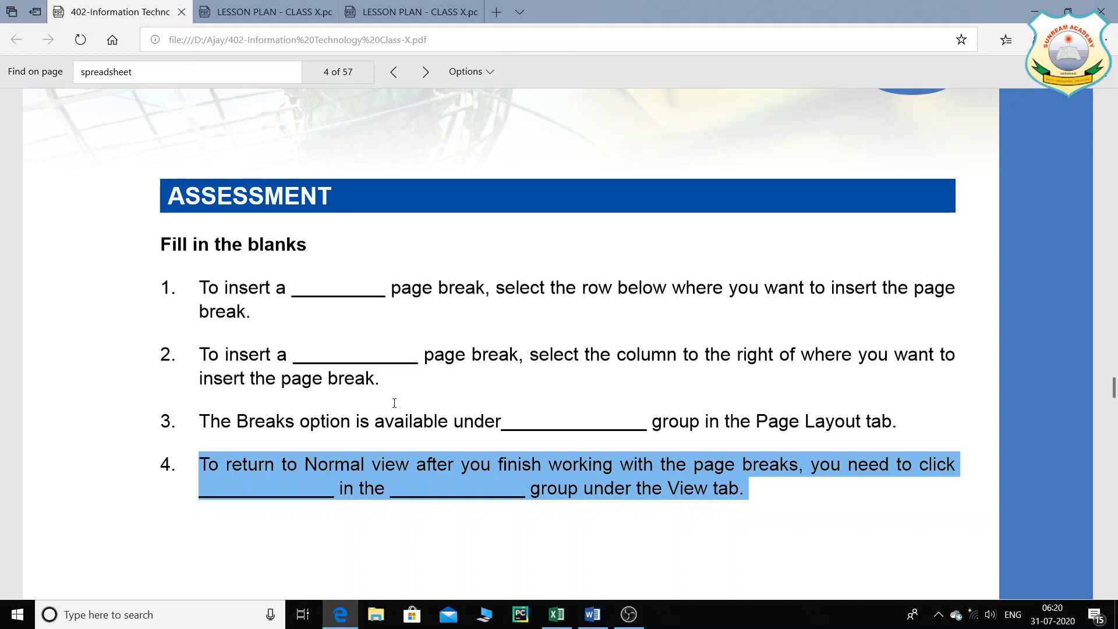
{"action": "left_click_drag", "start_coordinate": [198, 287], "coordinate": [263, 316]}
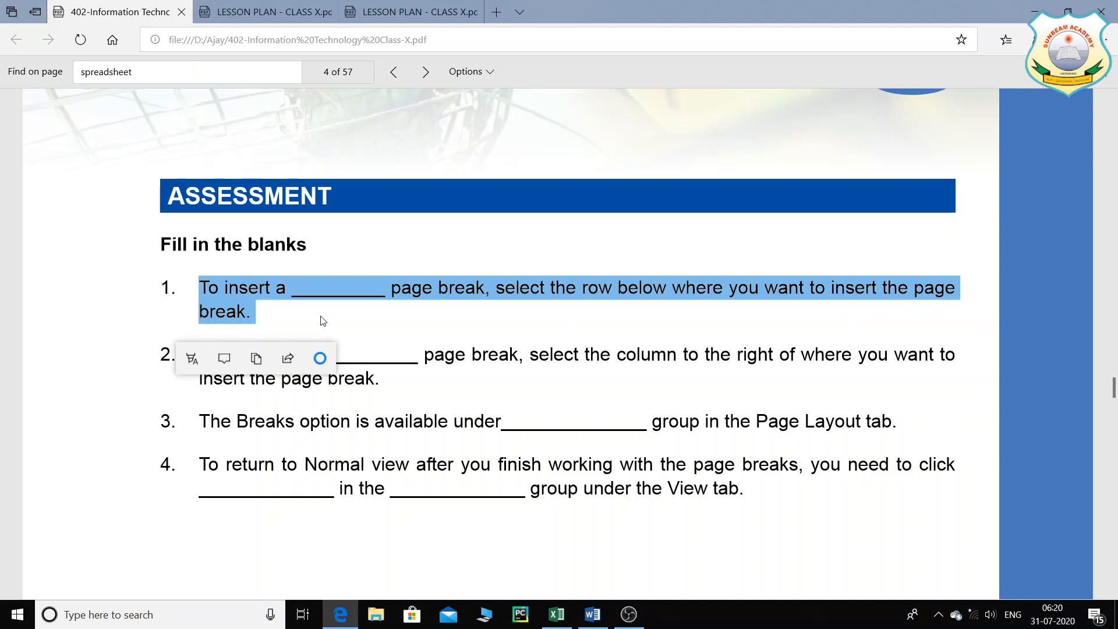
- Look up the vertical and horizontal page break instructions under Figure 16, highlight both terms, and return to the assessment questions
{"action": "scroll", "coordinate": [320, 317], "scroll_direction": "up", "scroll_amount": 15}
{"action": "scroll", "coordinate": [321, 319], "scroll_direction": "up", "scroll_amount": 12}
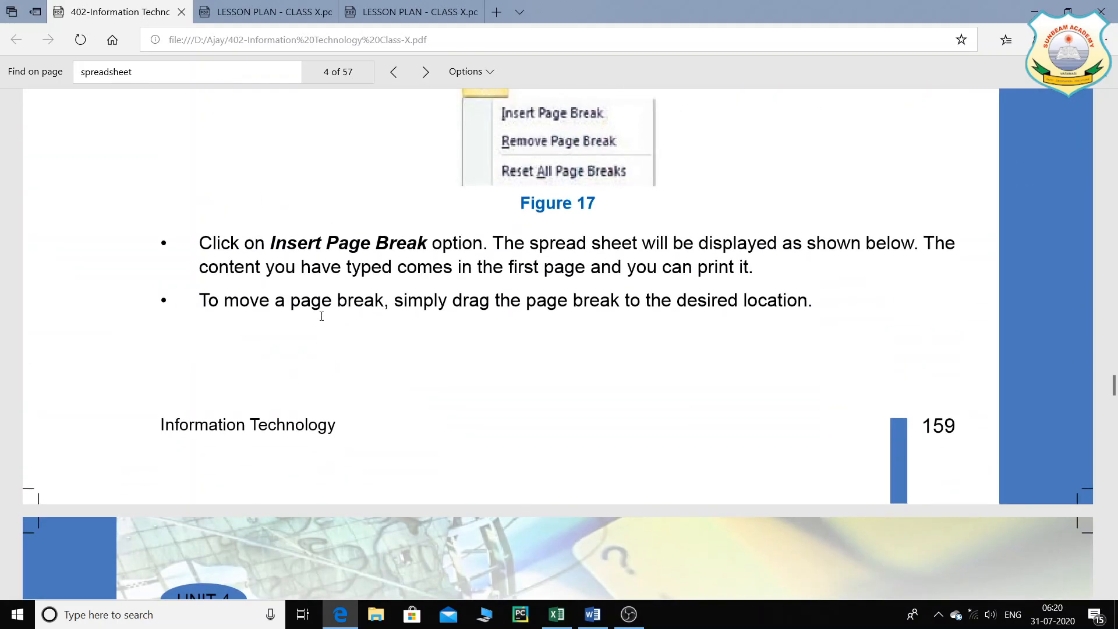
{"action": "scroll", "coordinate": [321, 316], "scroll_direction": "up", "scroll_amount": 12}
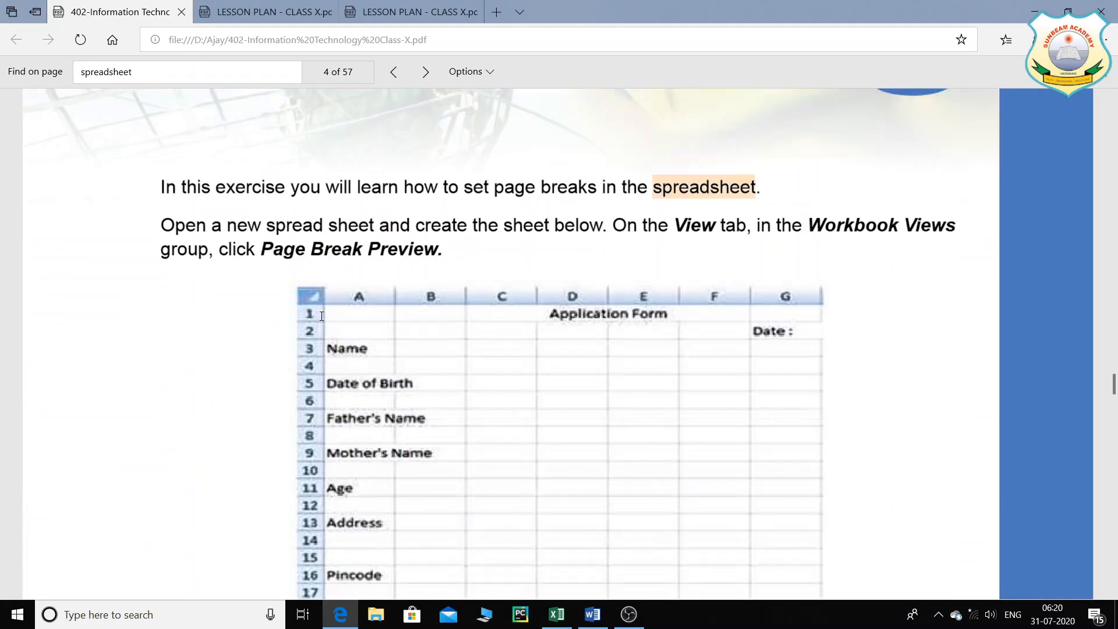
{"action": "scroll", "coordinate": [322, 317], "scroll_direction": "up", "scroll_amount": 8}
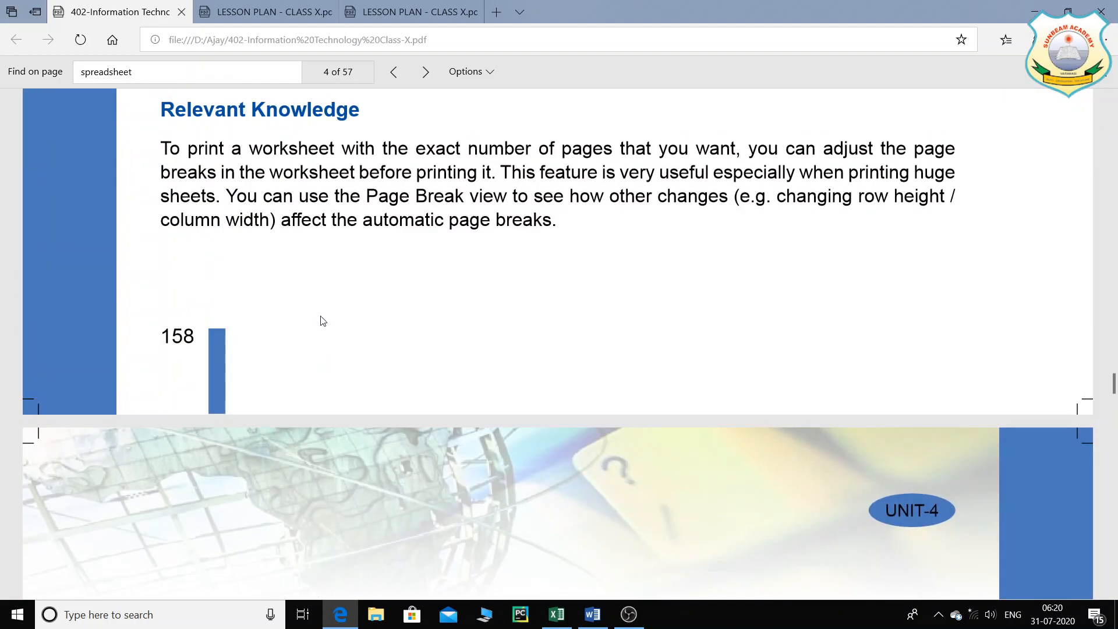
{"action": "scroll", "coordinate": [322, 320], "scroll_direction": "down", "scroll_amount": 10}
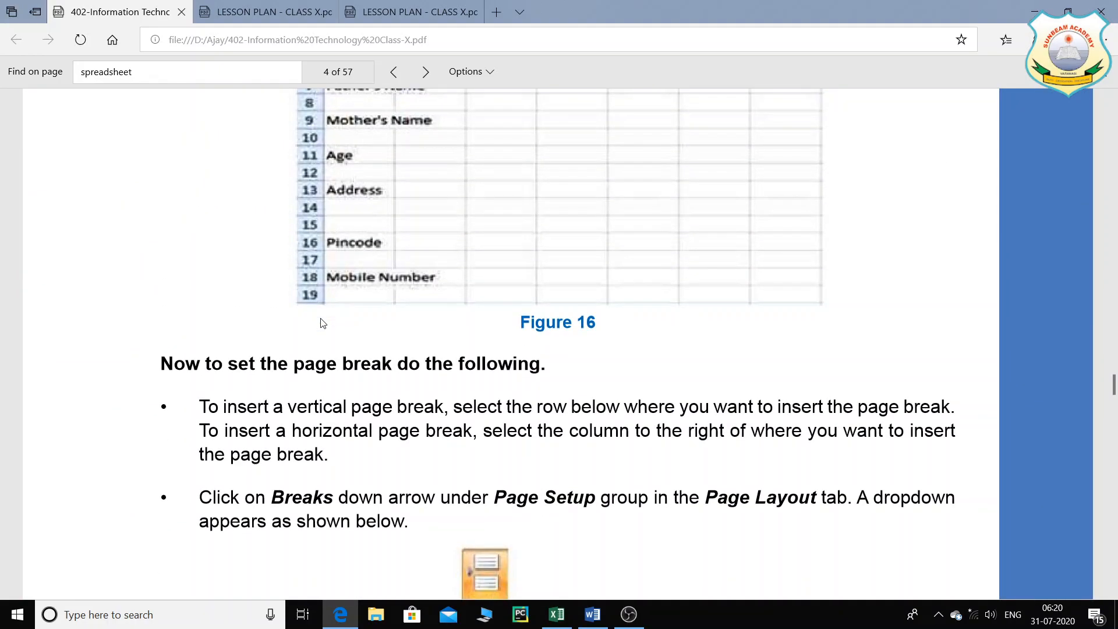
{"action": "left_click_drag", "start_coordinate": [198, 408], "coordinate": [454, 408]}
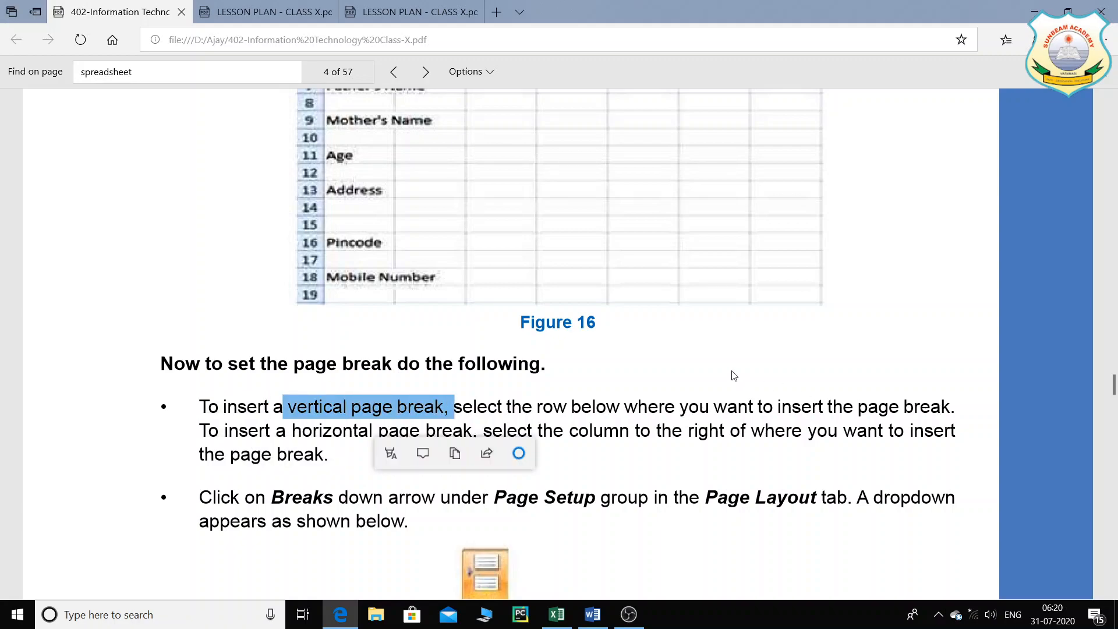
{"action": "left_click", "coordinate": [315, 414]}
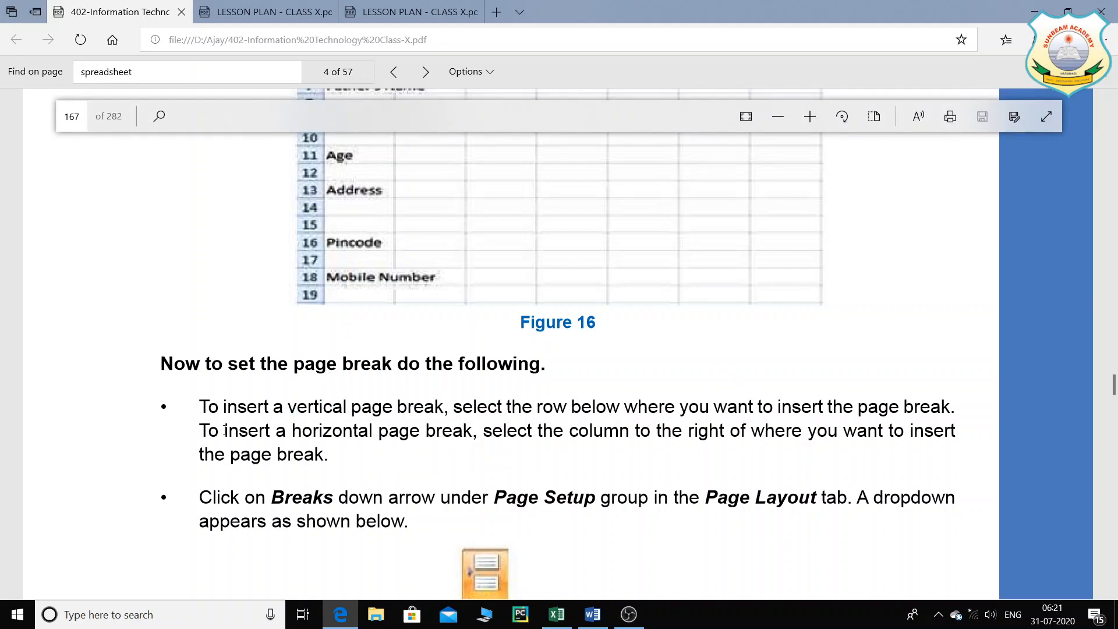
{"action": "left_click_drag", "start_coordinate": [292, 433], "coordinate": [404, 436]}
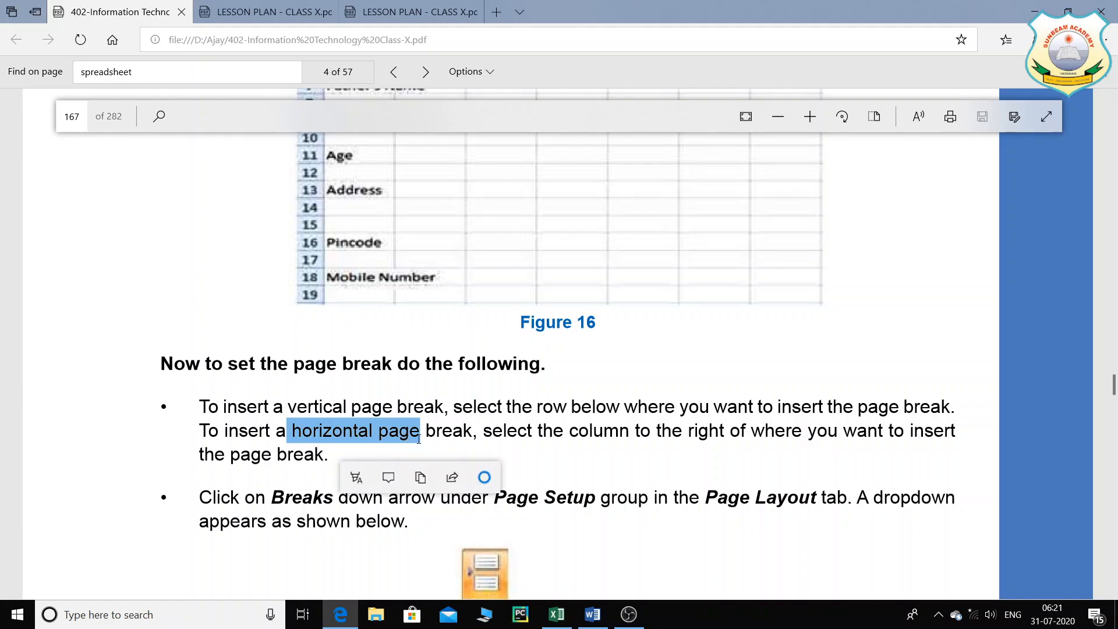
{"action": "scroll", "coordinate": [715, 423], "scroll_direction": "down", "scroll_amount": 20}
{"action": "scroll", "coordinate": [715, 423], "scroll_direction": "down", "scroll_amount": 15}
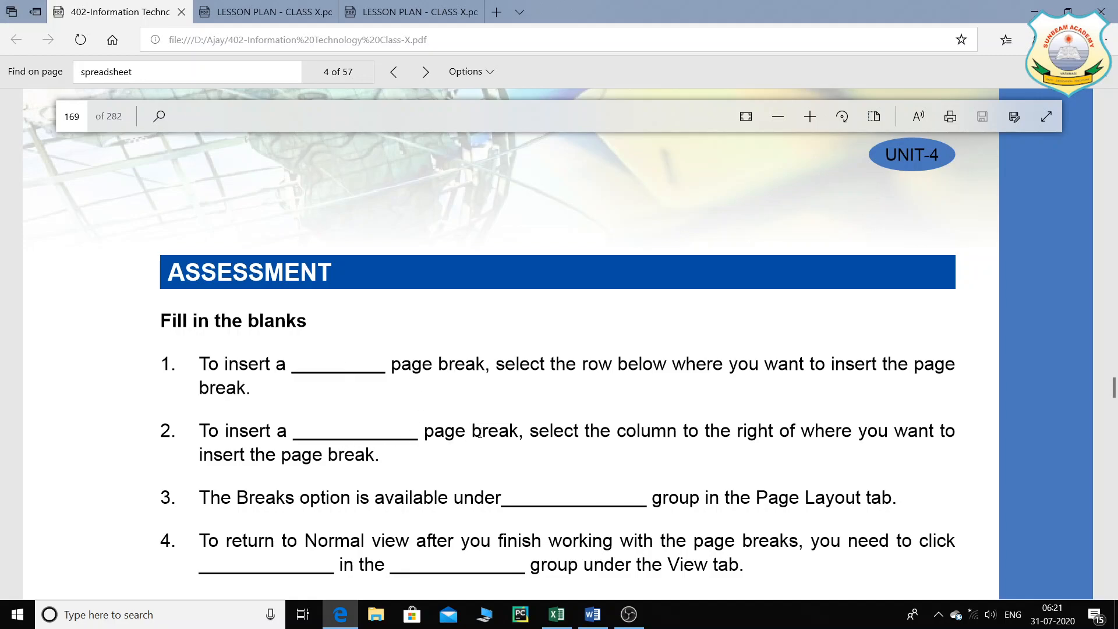
- Switch to the Word document, correct the misspelt answer 2 to "Horizontal Page", and start item 3
{"action": "left_click", "coordinate": [593, 614]}
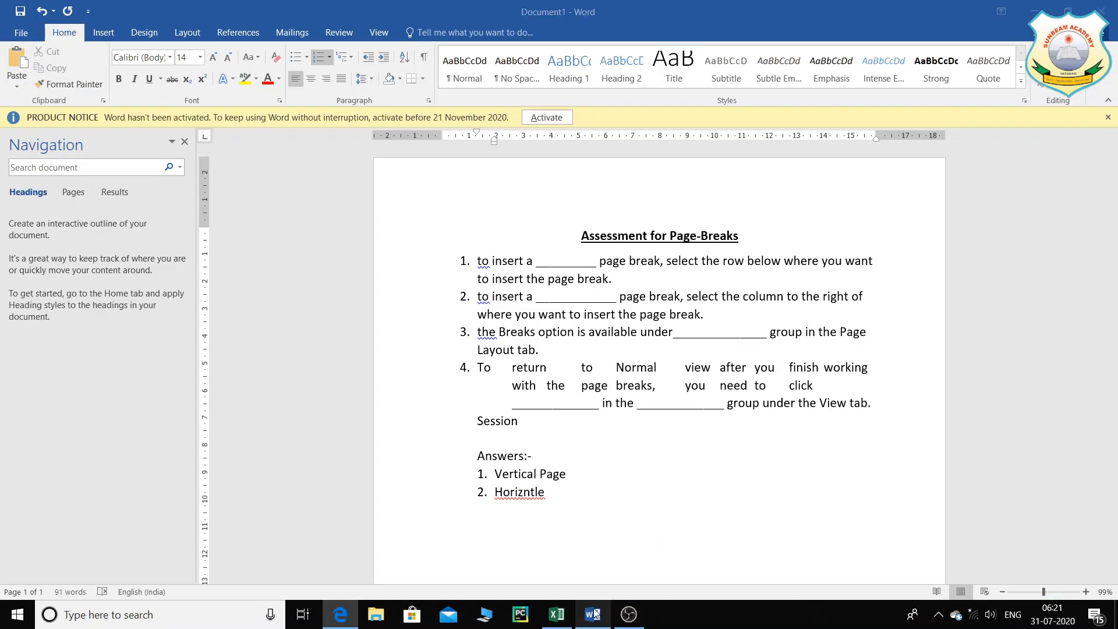
{"action": "left_click_drag", "start_coordinate": [454, 265], "coordinate": [717, 421]}
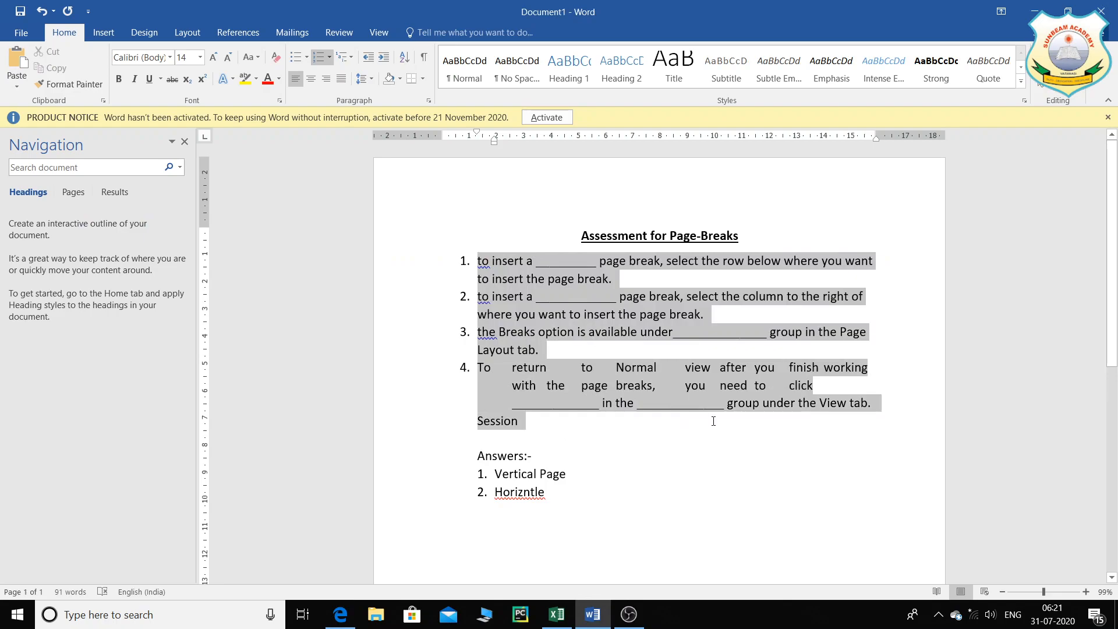
{"action": "right_click", "coordinate": [545, 492]}
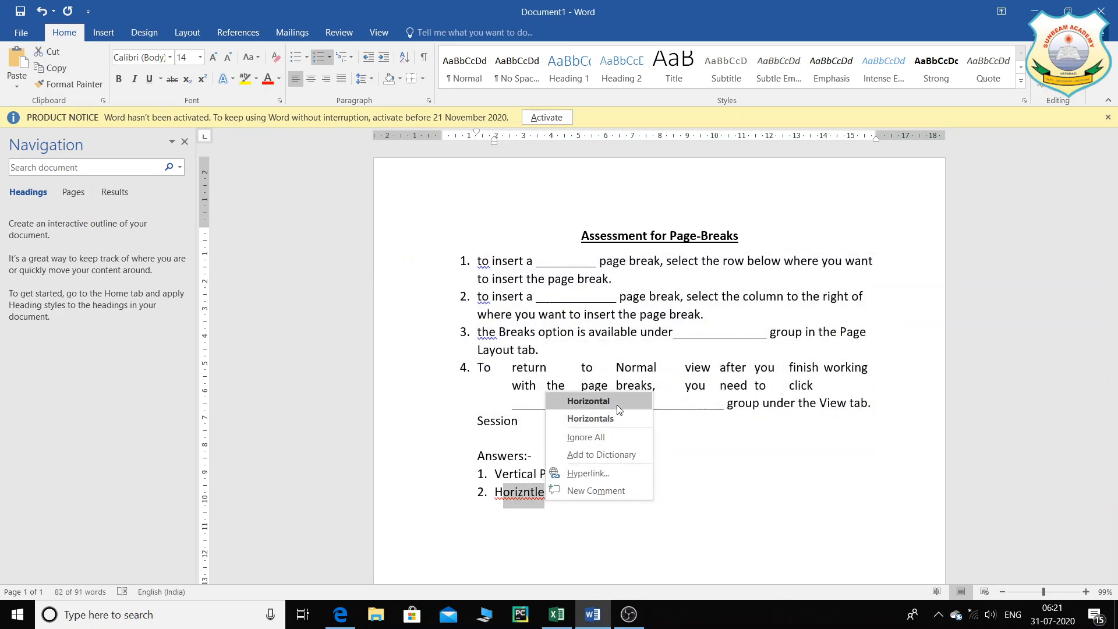
{"action": "left_click", "coordinate": [617, 405]}
{"action": "type", "text": "Page"}
{"action": "key", "text": "Return"}
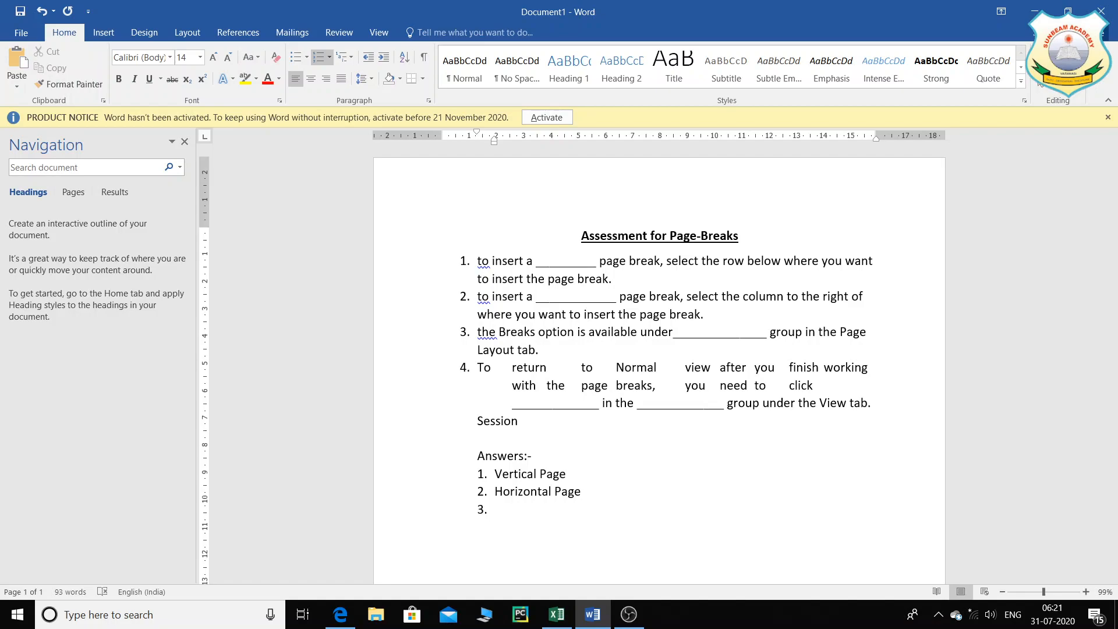
- Switch back to the PDF in Edge and highlight "Page Setup" in the instruction about the Breaks option
{"action": "key", "text": "alt+Tab"}
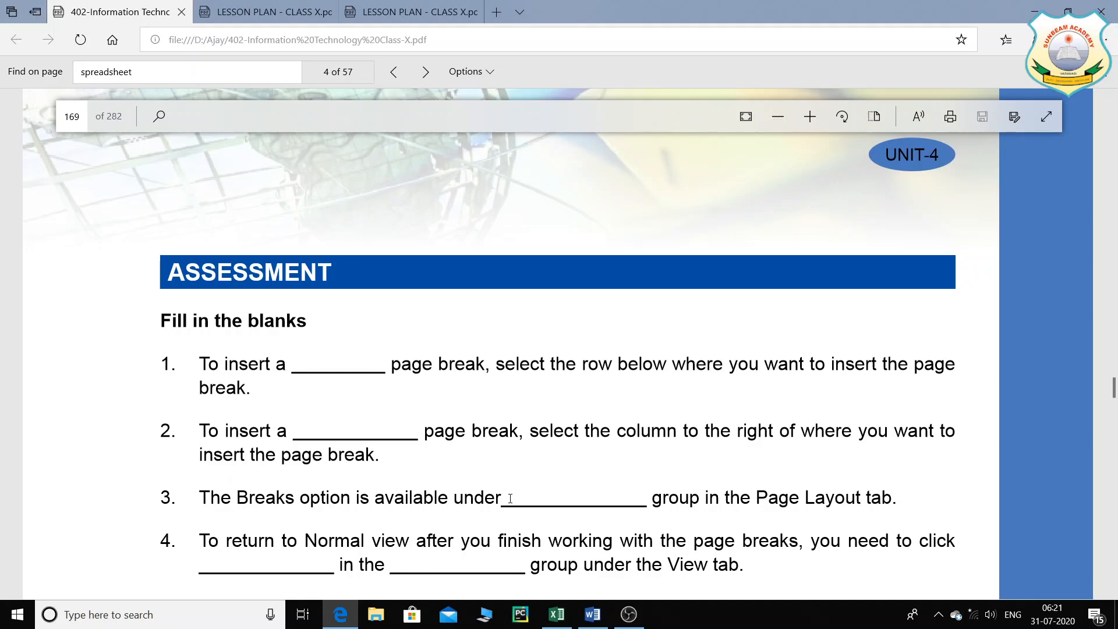
{"action": "scroll", "coordinate": [669, 467], "scroll_direction": "up", "scroll_amount": 10}
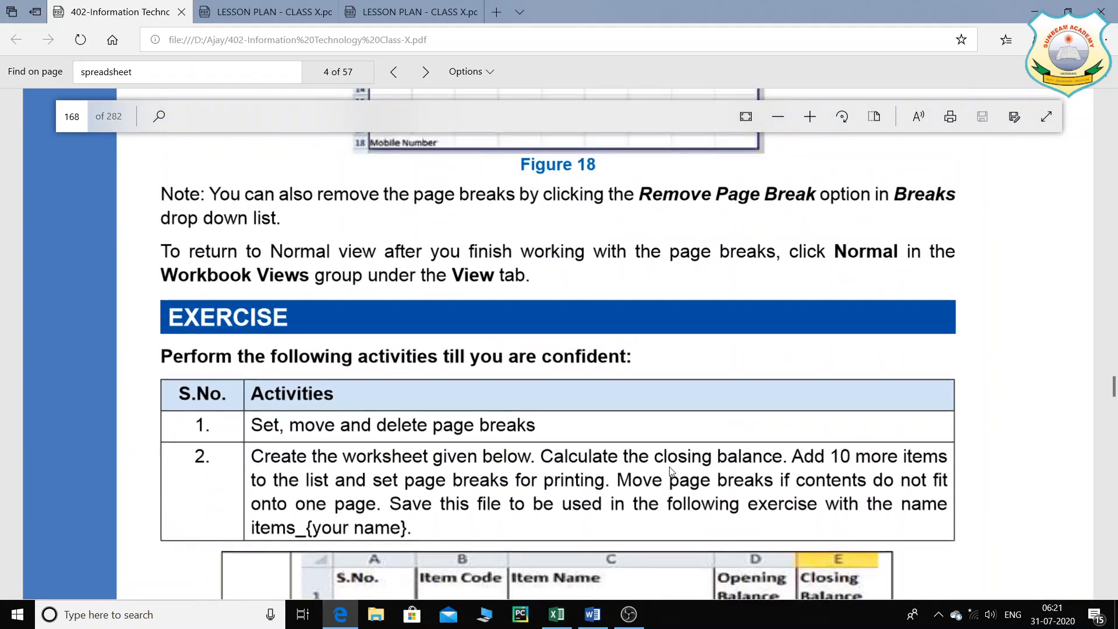
{"action": "scroll", "coordinate": [669, 467], "scroll_direction": "up", "scroll_amount": 12}
{"action": "scroll", "coordinate": [670, 466], "scroll_direction": "up", "scroll_amount": 6}
{"action": "scroll", "coordinate": [670, 467], "scroll_direction": "down", "scroll_amount": 3}
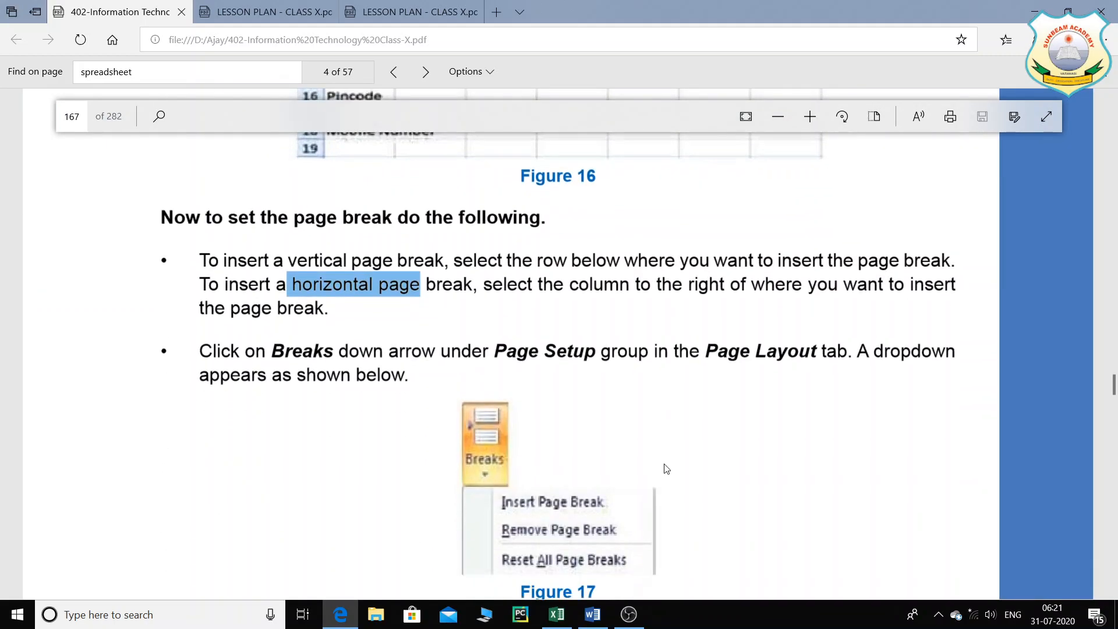
{"action": "left_click_drag", "start_coordinate": [495, 344], "coordinate": [595, 343]}
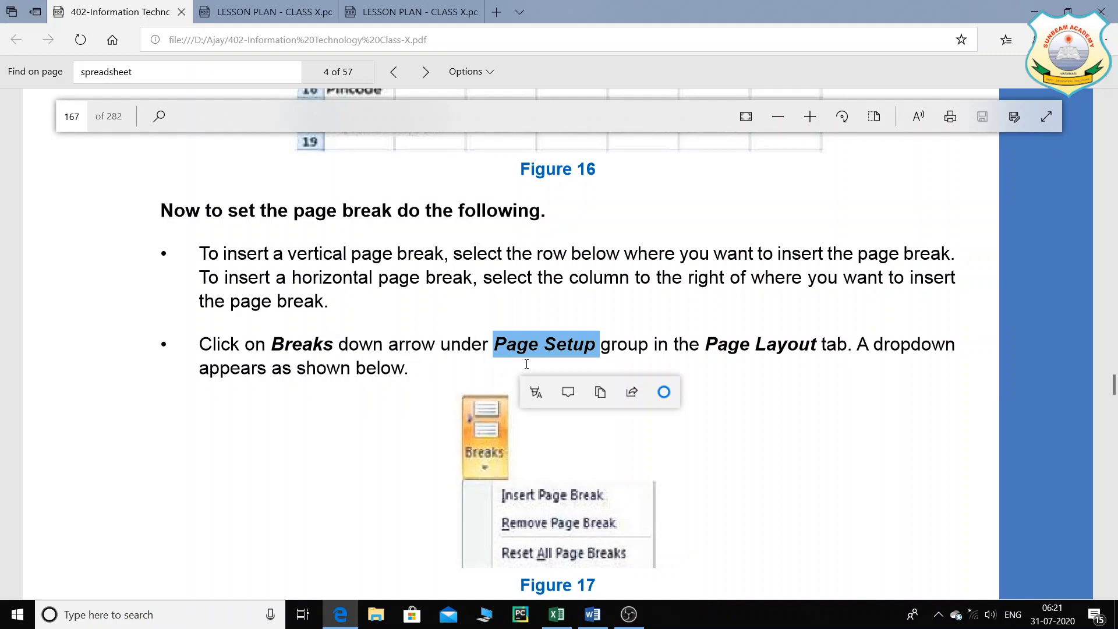
{"action": "left_click", "coordinate": [631, 618]}
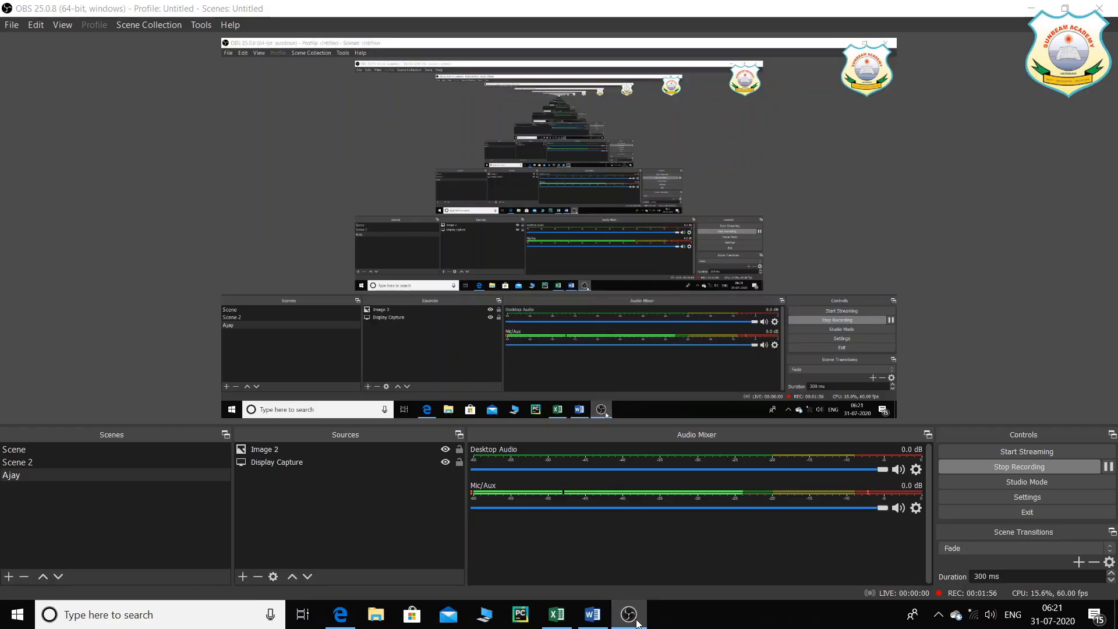
{"action": "left_click", "coordinate": [631, 617]}
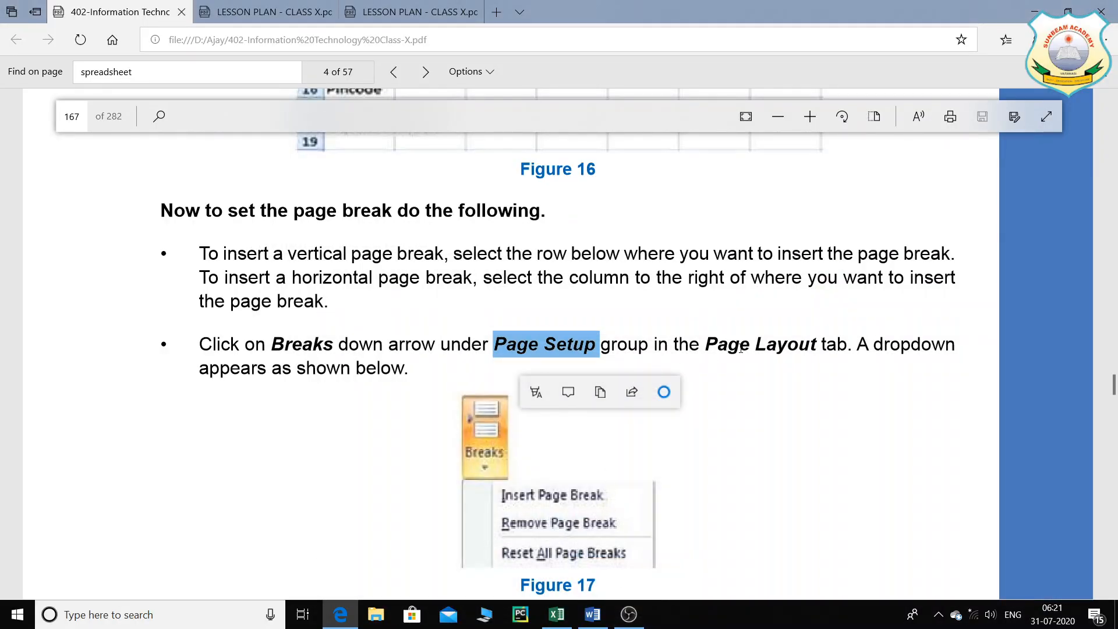
{"action": "scroll", "coordinate": [585, 342], "scroll_direction": "down", "scroll_amount": 8}
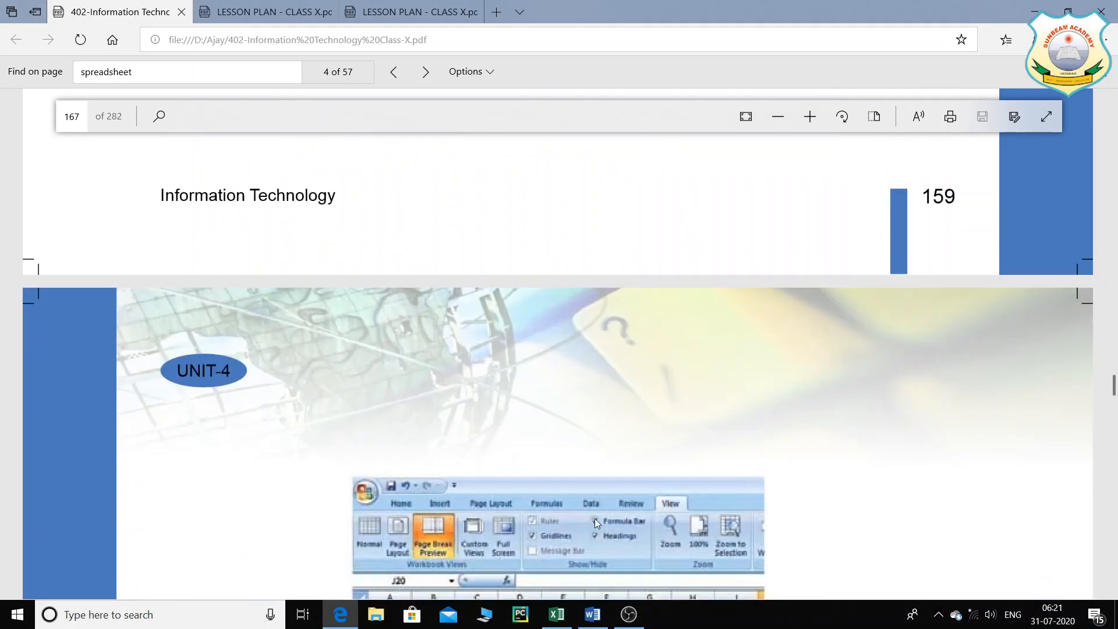
- Switch to Word, enter "Page Setup" as answer 3, and start item 4
{"action": "left_click", "coordinate": [592, 615]}
{"action": "type", "text": "Page Setup"}
{"action": "key", "text": "Return"}
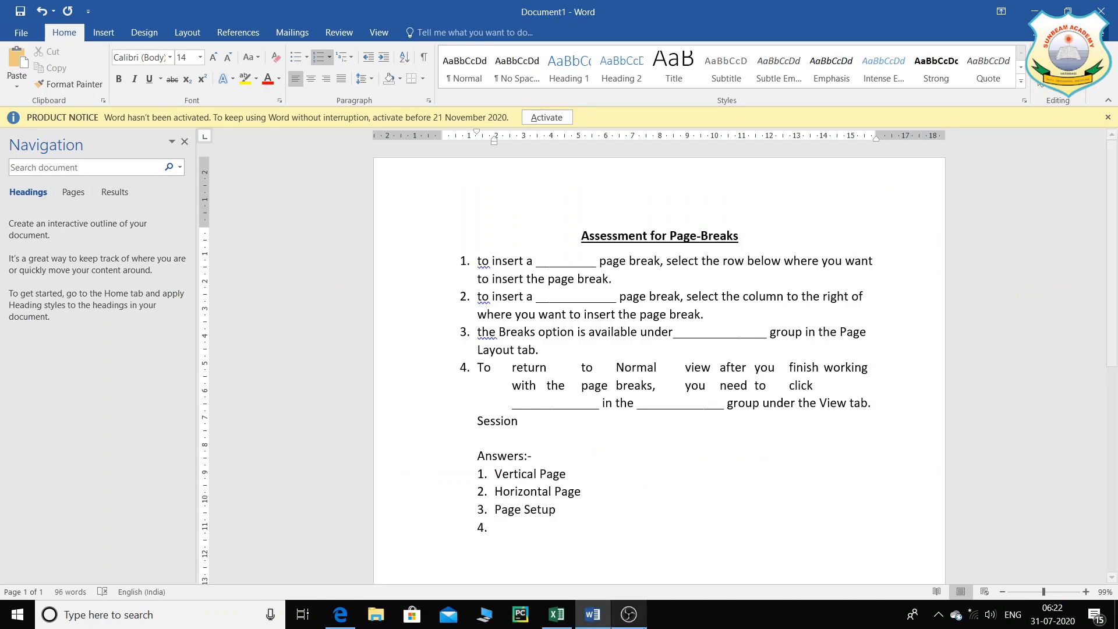
- Return to the PDF in Edge, check question 4, and highlight "Normal" and "Workbook Views" in the note below Figure 18
{"action": "left_click", "coordinate": [606, 623]}
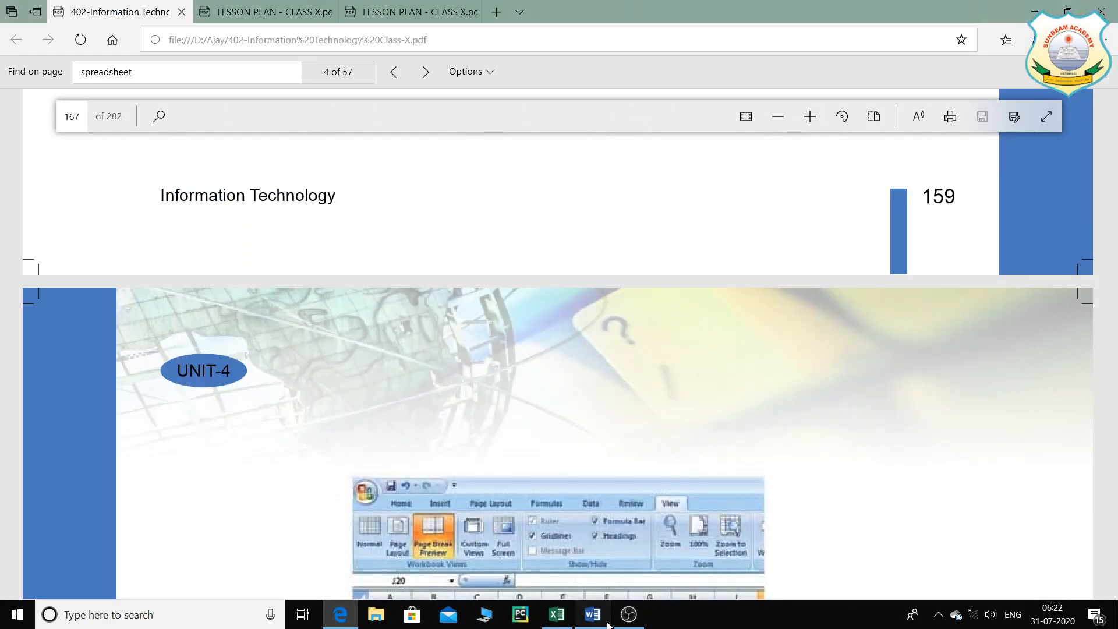
{"action": "left_click", "coordinate": [608, 625]}
{"action": "left_click", "coordinate": [607, 624]}
{"action": "scroll", "coordinate": [524, 461], "scroll_direction": "up", "scroll_amount": 4}
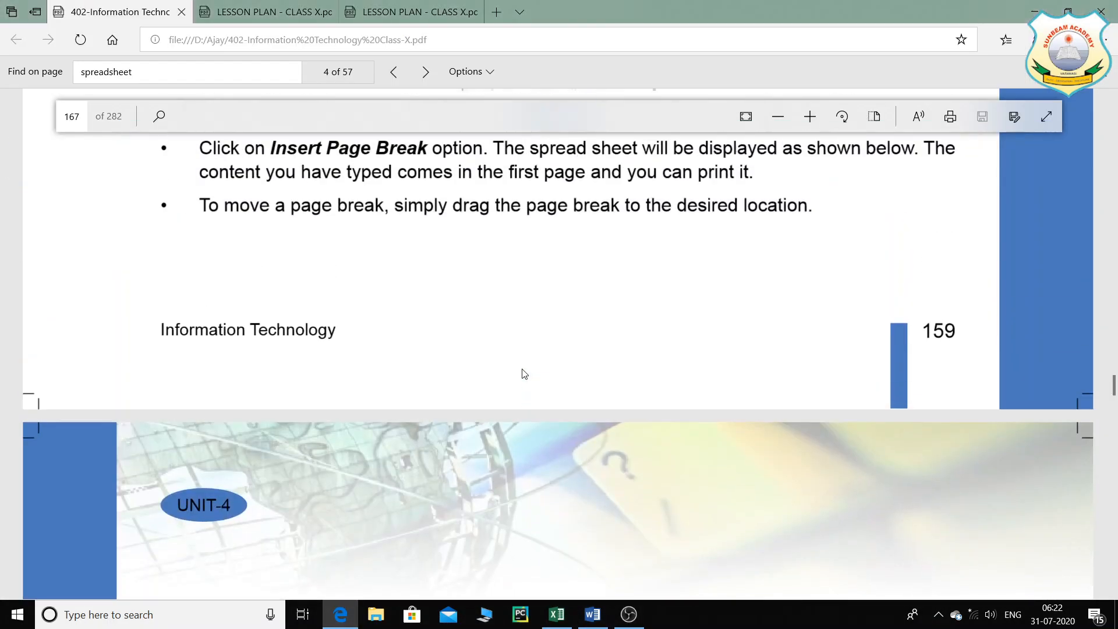
{"action": "scroll", "coordinate": [525, 419], "scroll_direction": "down", "scroll_amount": 9}
{"action": "scroll", "coordinate": [524, 379], "scroll_direction": "down", "scroll_amount": 10}
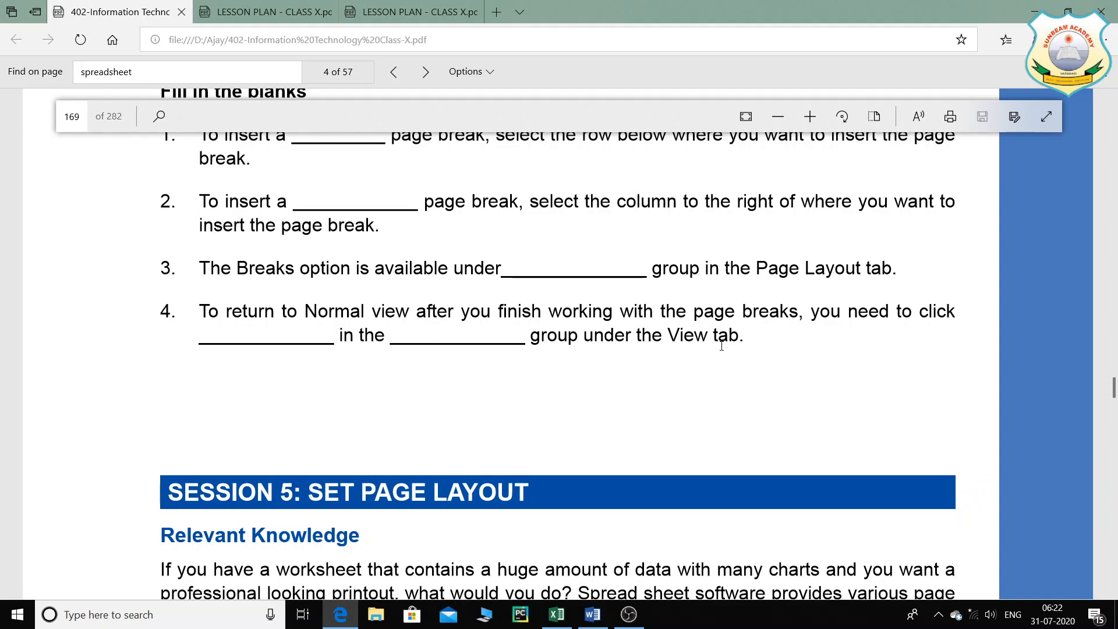
{"action": "scroll", "coordinate": [773, 350], "scroll_direction": "up", "scroll_amount": 15}
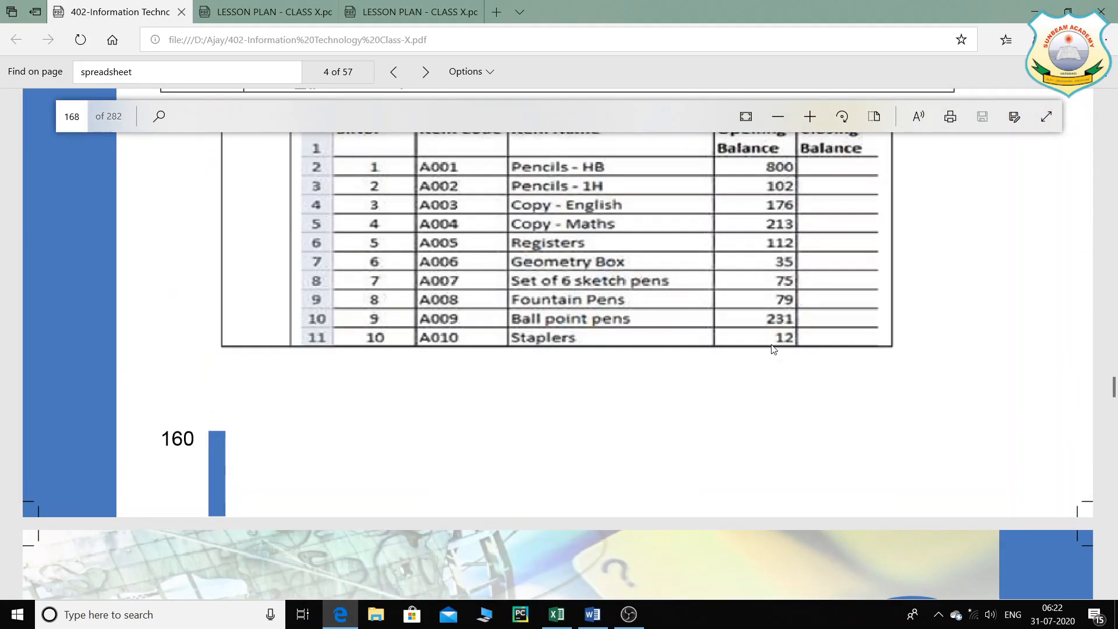
{"action": "scroll", "coordinate": [766, 344], "scroll_direction": "up", "scroll_amount": 4}
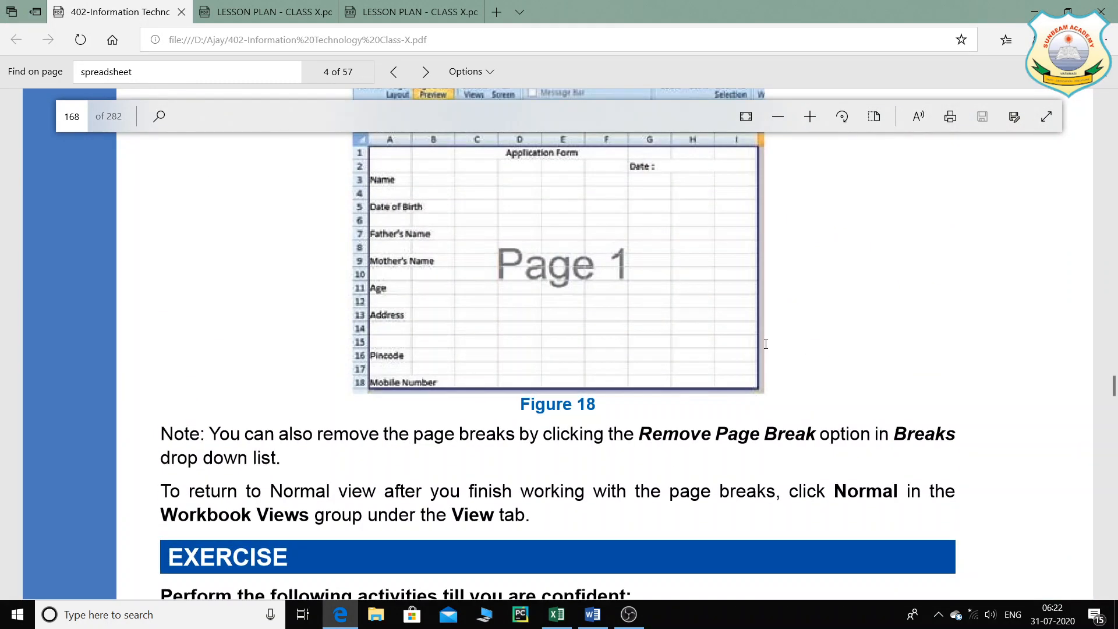
{"action": "scroll", "coordinate": [766, 344], "scroll_direction": "down", "scroll_amount": 3}
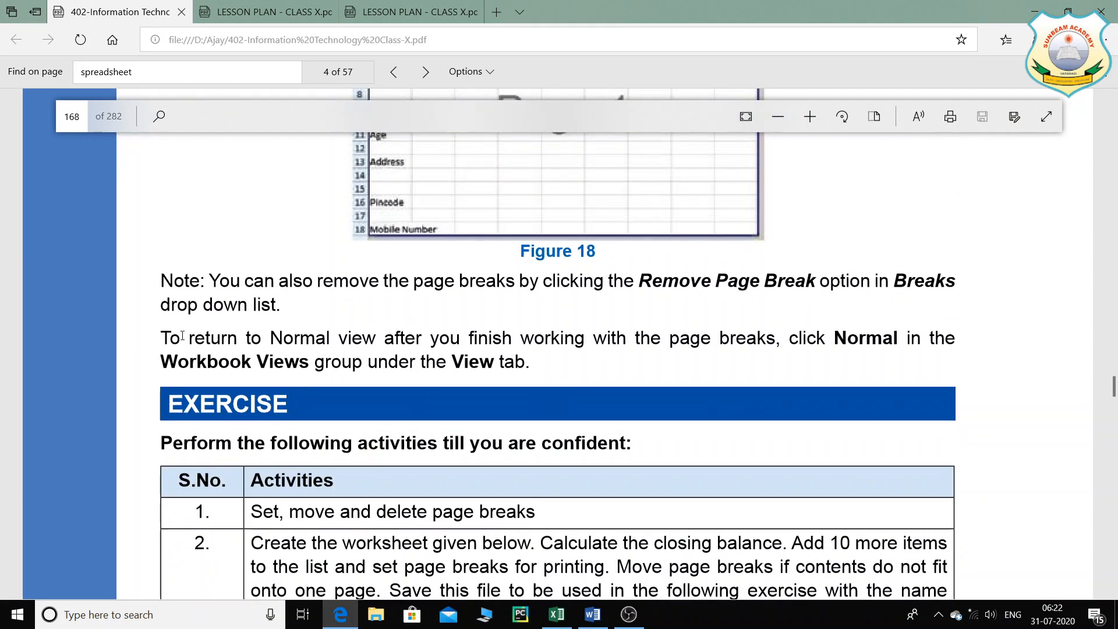
{"action": "left_click_drag", "start_coordinate": [160, 341], "coordinate": [458, 338]}
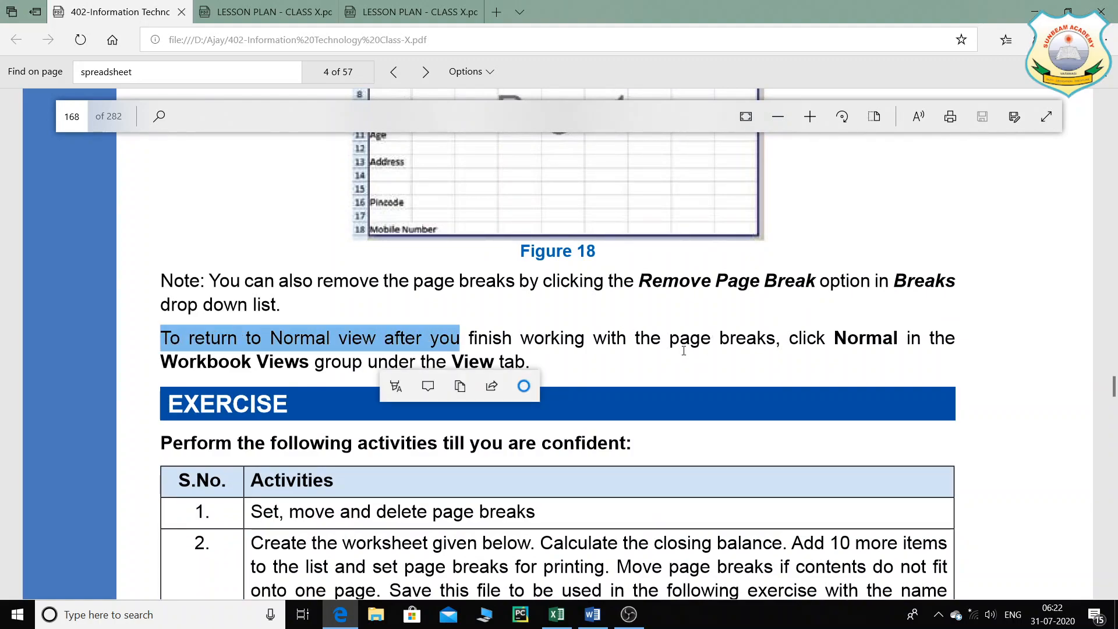
{"action": "left_click_drag", "start_coordinate": [835, 339], "coordinate": [902, 341]}
{"action": "left_click_drag", "start_coordinate": [166, 360], "coordinate": [321, 368]}
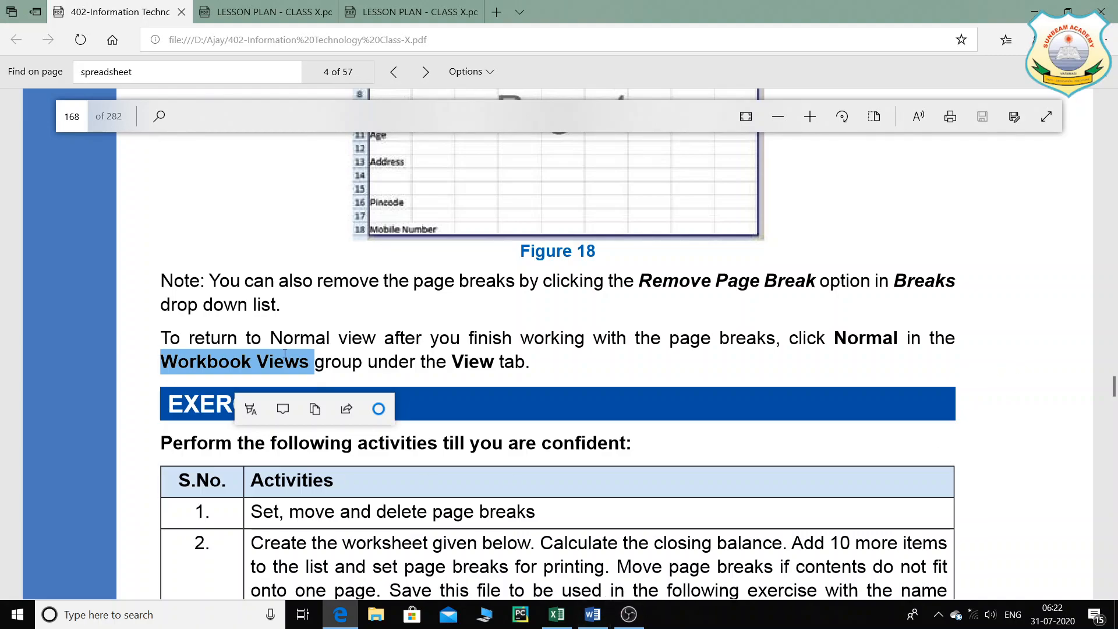
- Switch to the Word document, enter "Normal and Workbook View" as answer 4, and look over the answer list
{"action": "left_click", "coordinate": [557, 614]}
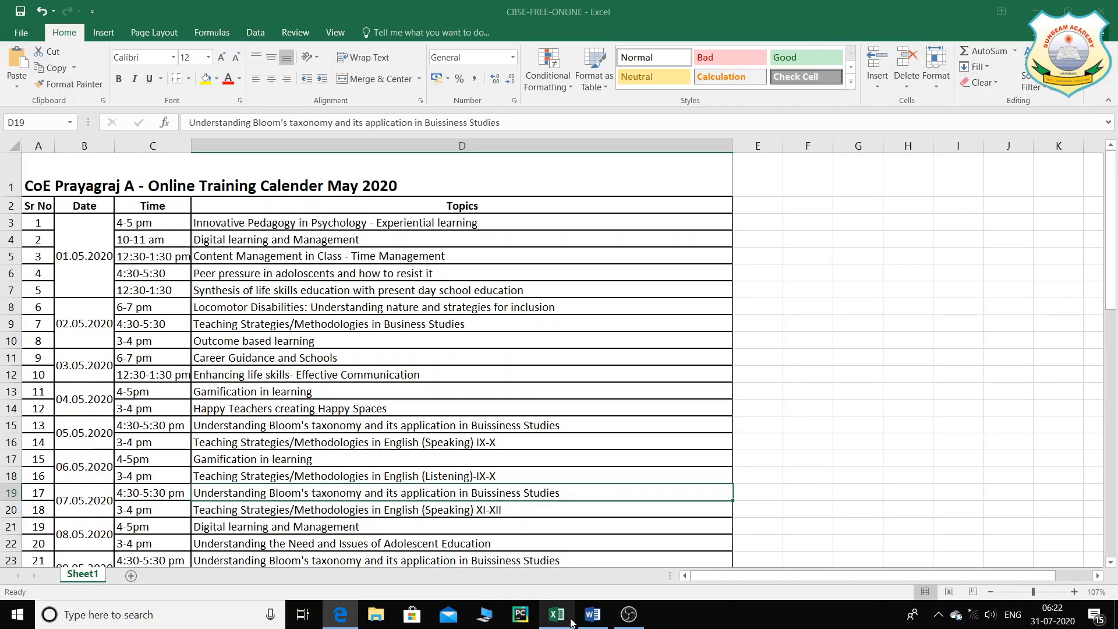
{"action": "left_click", "coordinate": [591, 616]}
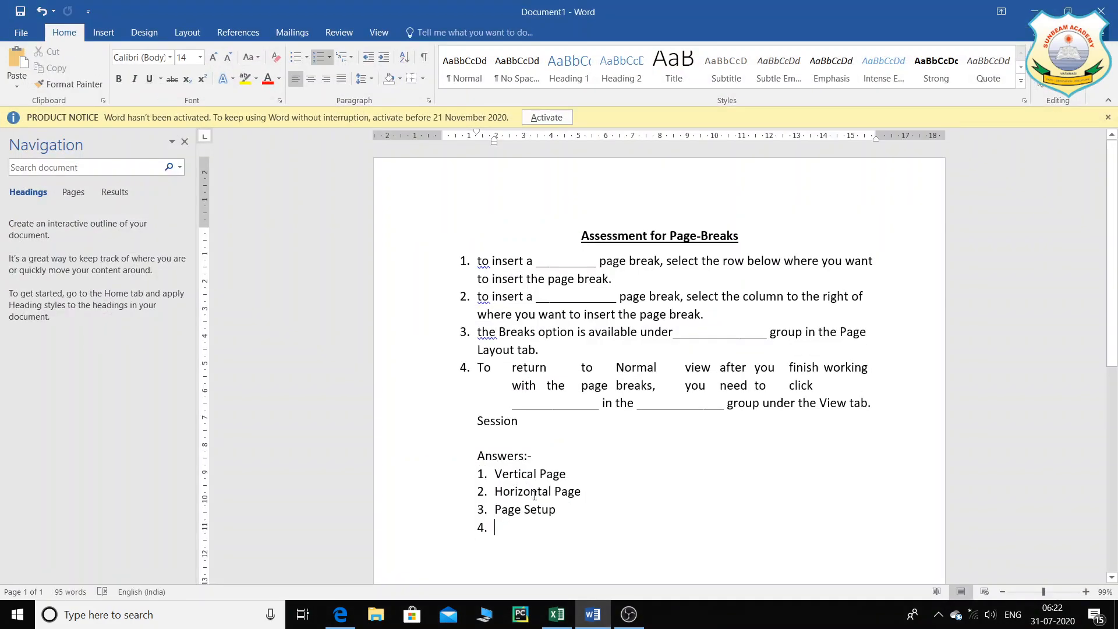
{"action": "type", "text": "Normal"}
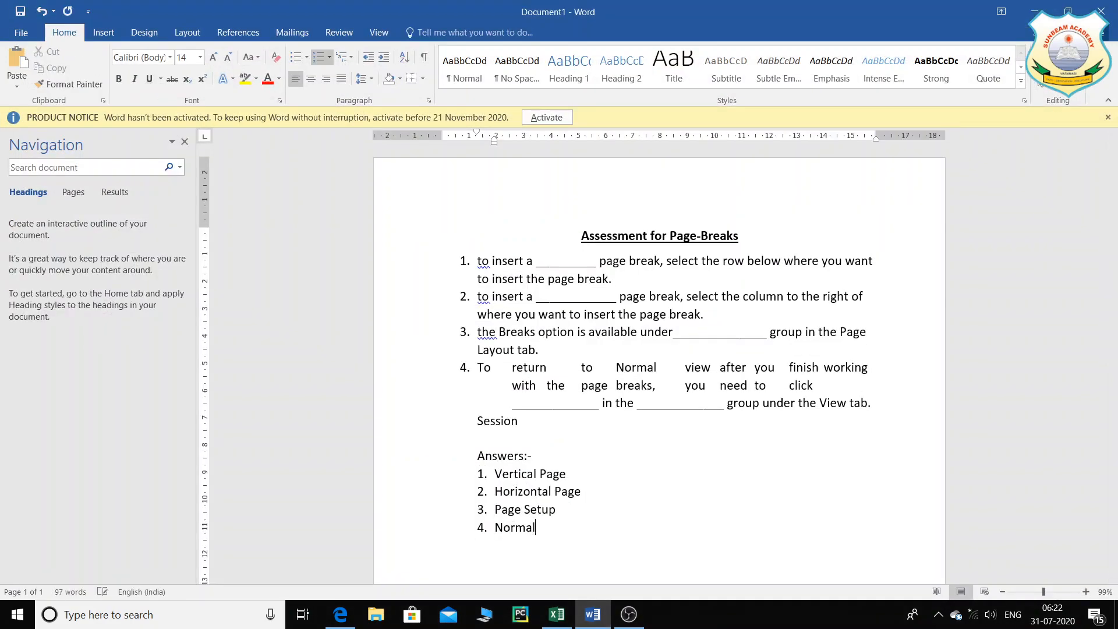
{"action": "type", "text": " and Workbook View"}
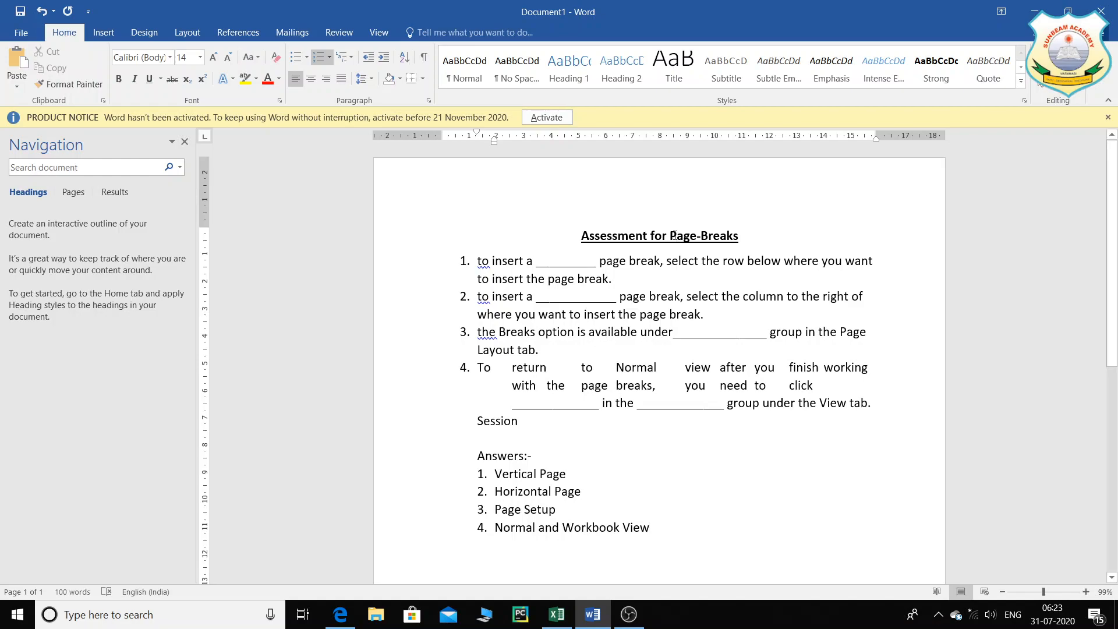
{"action": "scroll", "coordinate": [605, 319], "scroll_direction": "down", "scroll_amount": 3}
{"action": "scroll", "coordinate": [607, 322], "scroll_direction": "up", "scroll_amount": 3}
- Export the document as a PDF named "Assessment for Page" into the Class X folder on the USB drive (E:)
{"action": "left_click", "coordinate": [21, 33]}
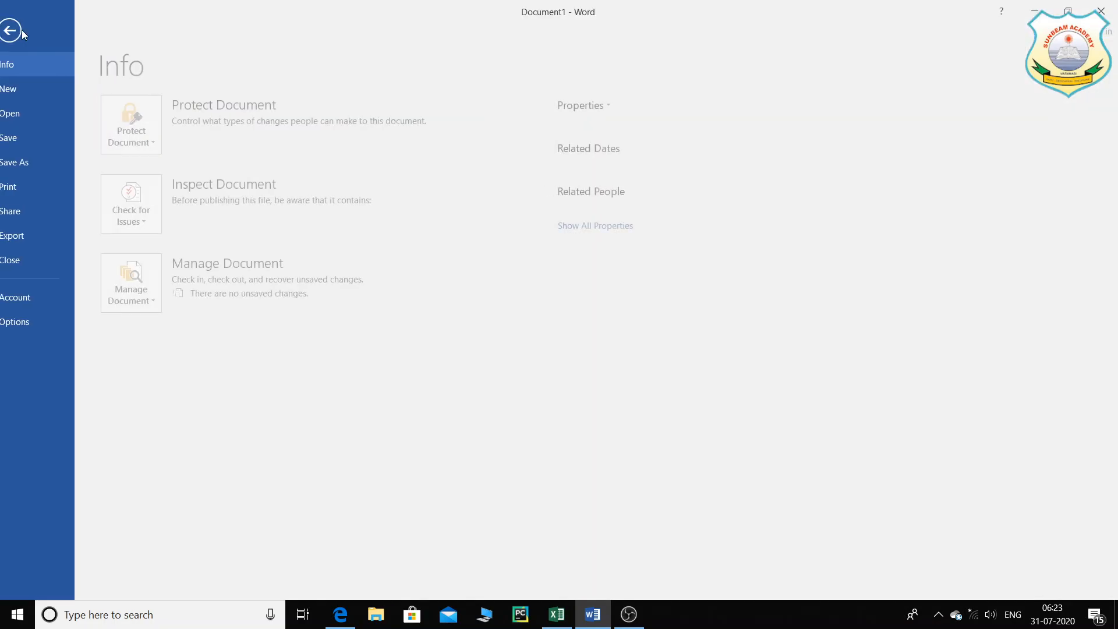
{"action": "left_click", "coordinate": [53, 229]}
{"action": "left_click", "coordinate": [383, 201]}
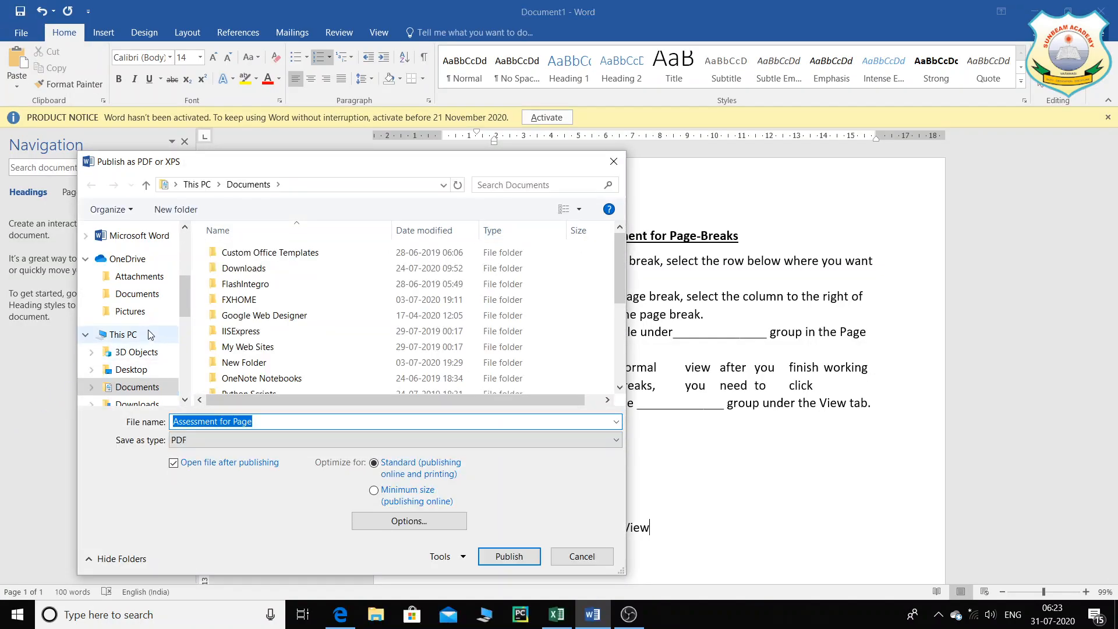
{"action": "left_click_drag", "start_coordinate": [187, 301], "coordinate": [188, 386]}
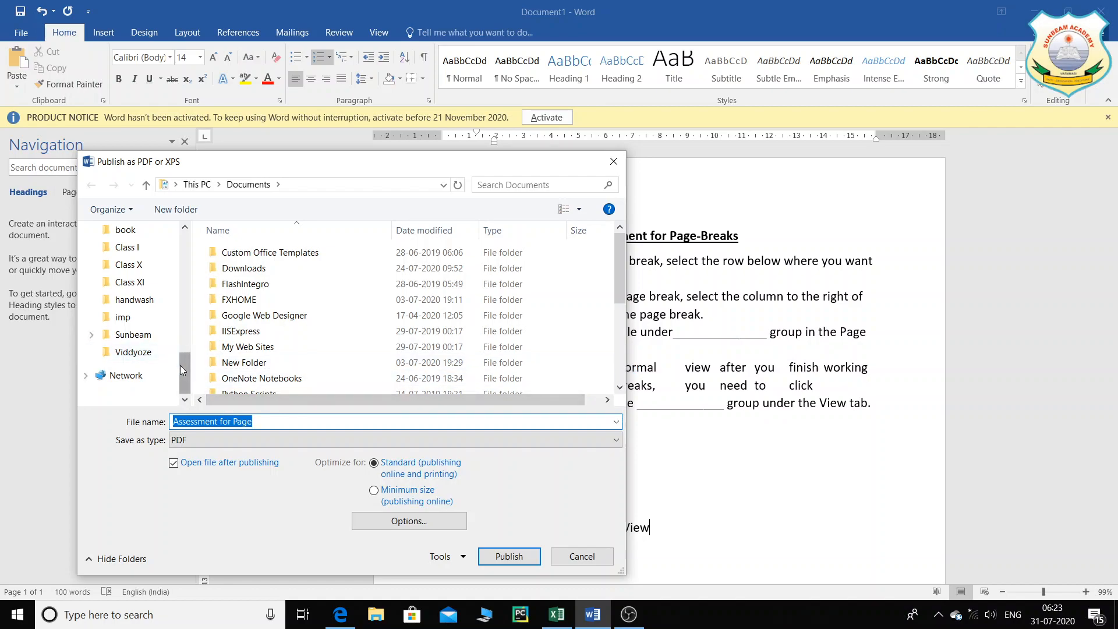
{"action": "left_click_drag", "start_coordinate": [182, 366], "coordinate": [181, 347]}
{"action": "left_click", "coordinate": [129, 357]}
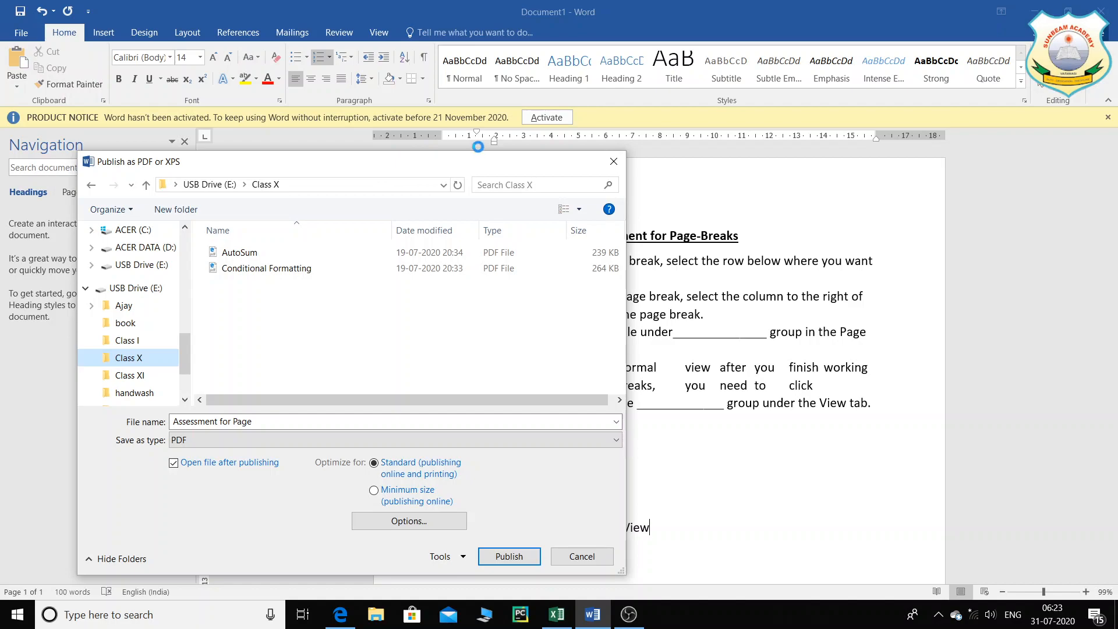
{"action": "left_click", "coordinate": [289, 420]}
{"action": "left_click", "coordinate": [289, 420]}
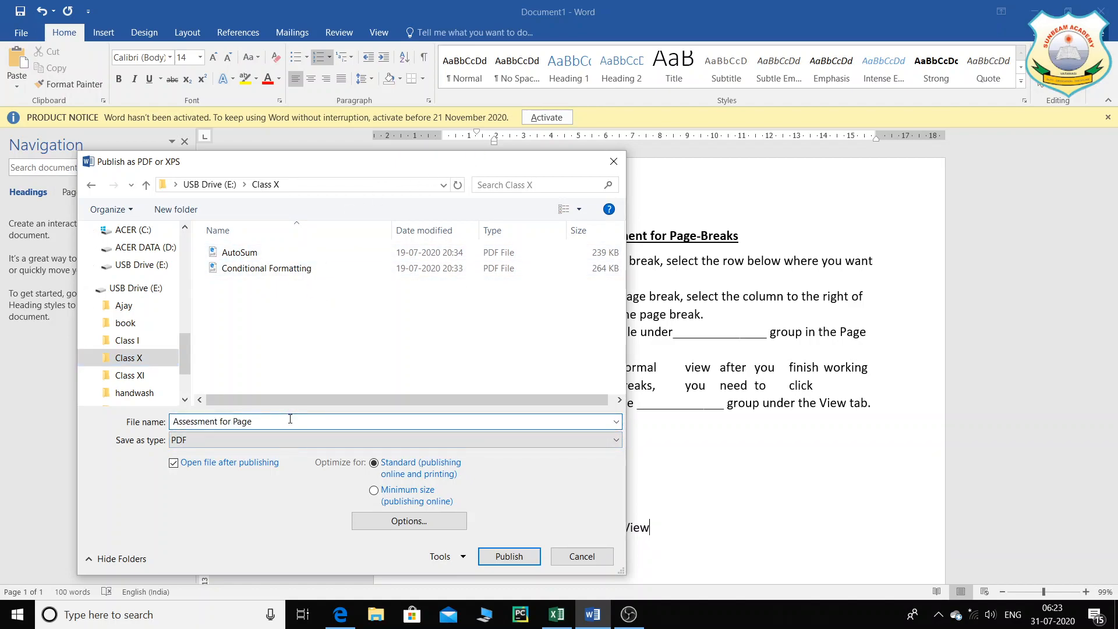
{"action": "left_click", "coordinate": [509, 557]}
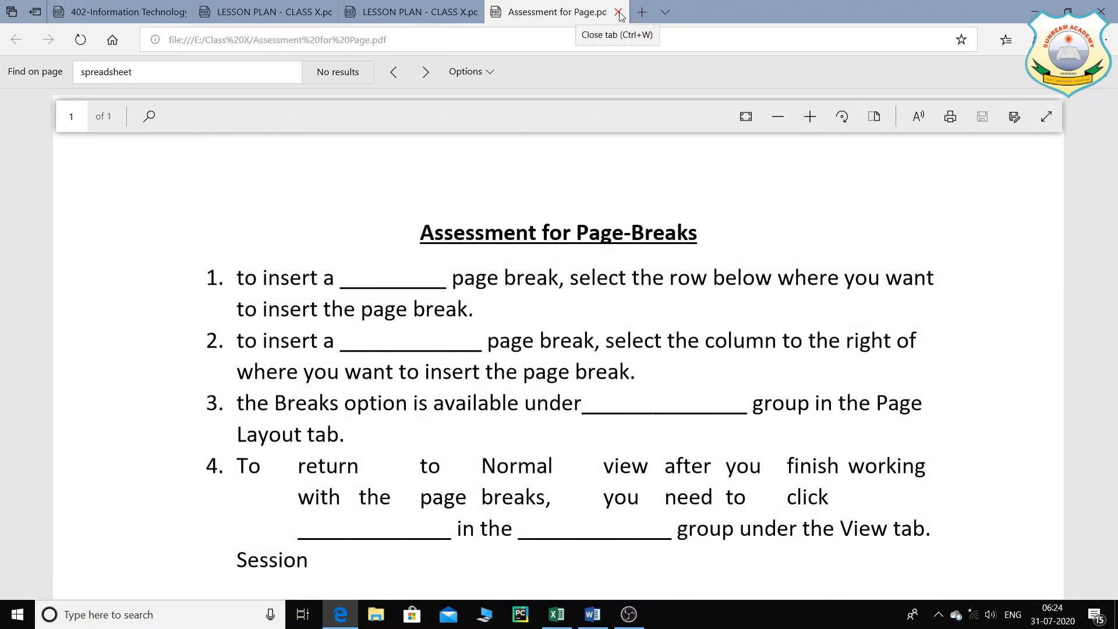
- Close the exported assessment PDF in Edge and return to the Information Technology Class X textbook PDF
{"action": "left_click", "coordinate": [618, 12]}
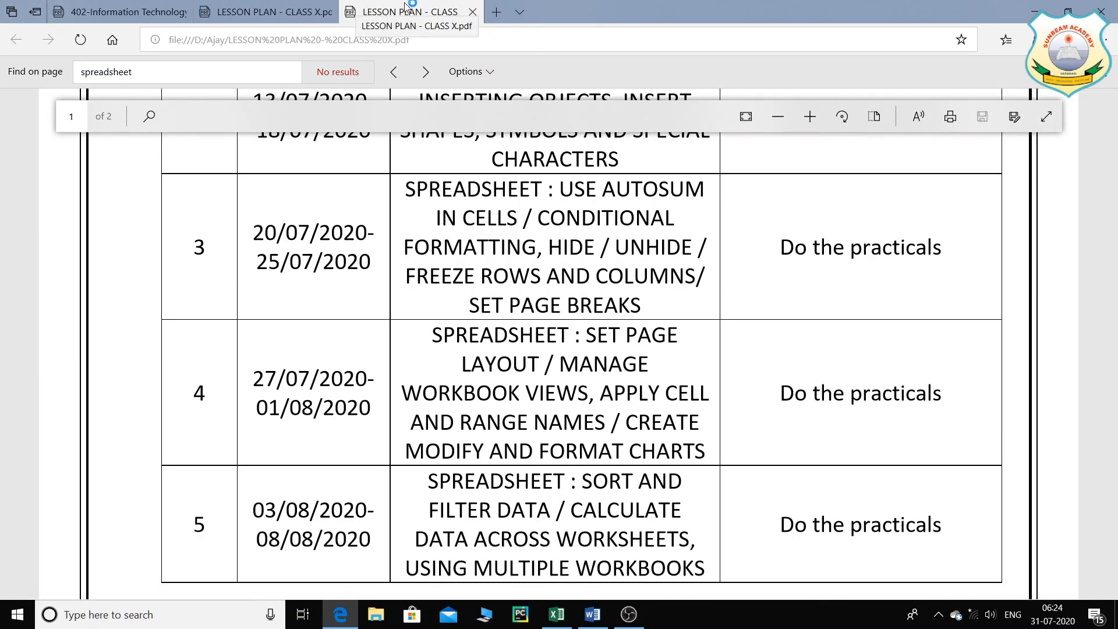
{"action": "left_click", "coordinate": [268, 11]}
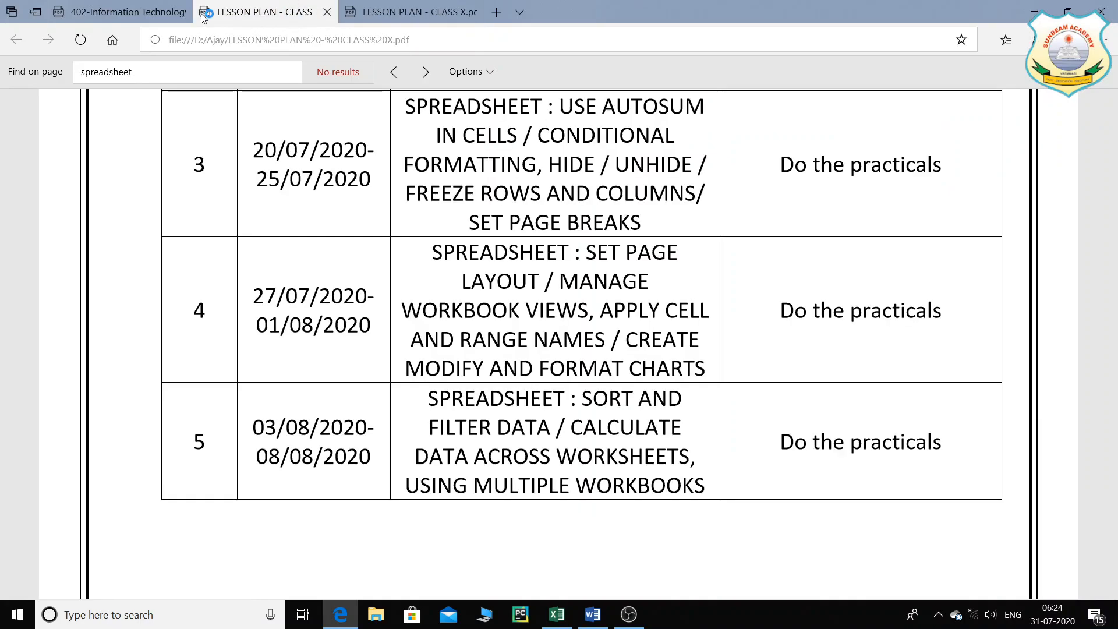
{"action": "left_click", "coordinate": [166, 12]}
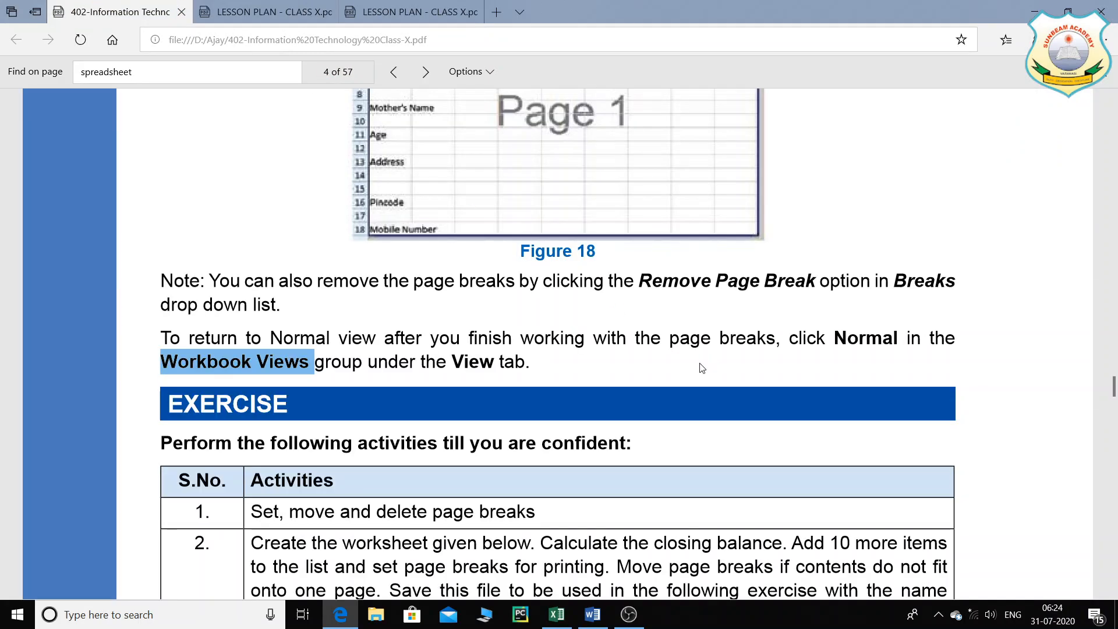
- Review the page-breaks exercise activities and the fill-in-the-blanks assessment that follow the Workbook Views note in the textbook
{"action": "scroll", "coordinate": [701, 366], "scroll_direction": "up", "scroll_amount": 3}
{"action": "scroll", "coordinate": [702, 367], "scroll_direction": "down", "scroll_amount": 7}
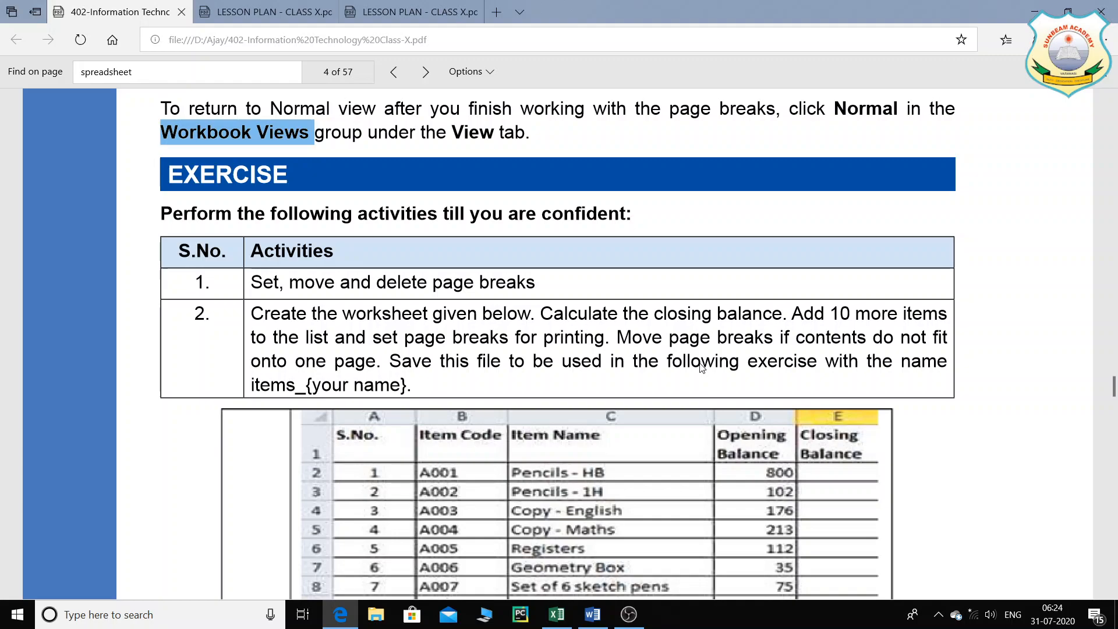
{"action": "scroll", "coordinate": [701, 366], "scroll_direction": "down", "scroll_amount": 15}
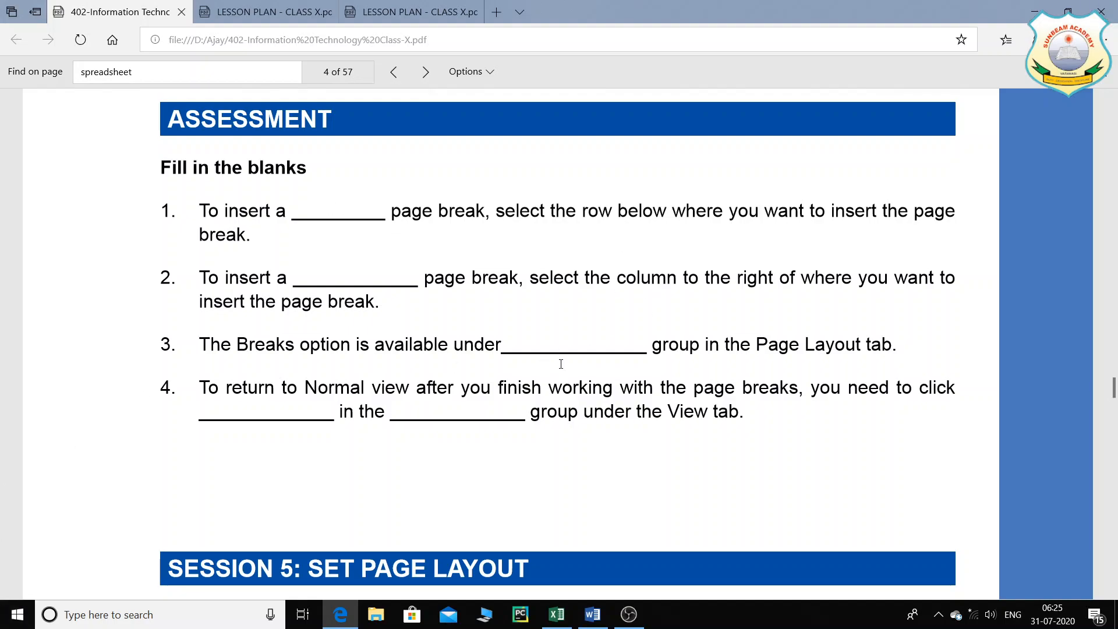
- Read the introduction of "Session 5: Set Page Layout" and the options listed beside Figure 19, with the text enlarged
{"action": "scroll", "coordinate": [562, 356], "scroll_direction": "down", "scroll_amount": 8}
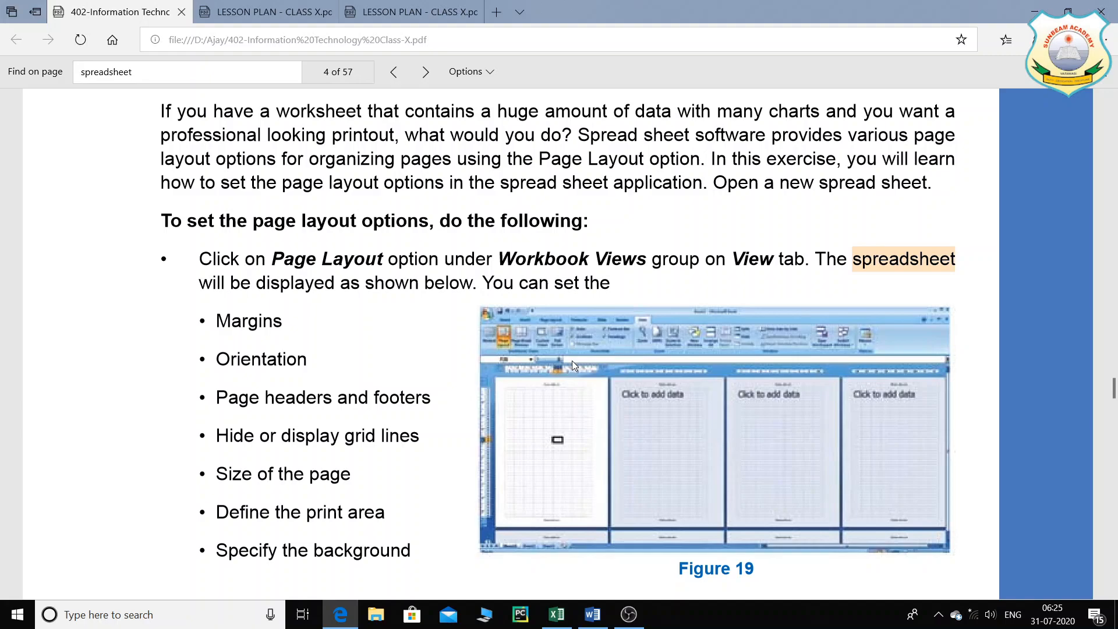
{"action": "scroll", "coordinate": [572, 361], "scroll_direction": "up", "scroll_amount": 5}
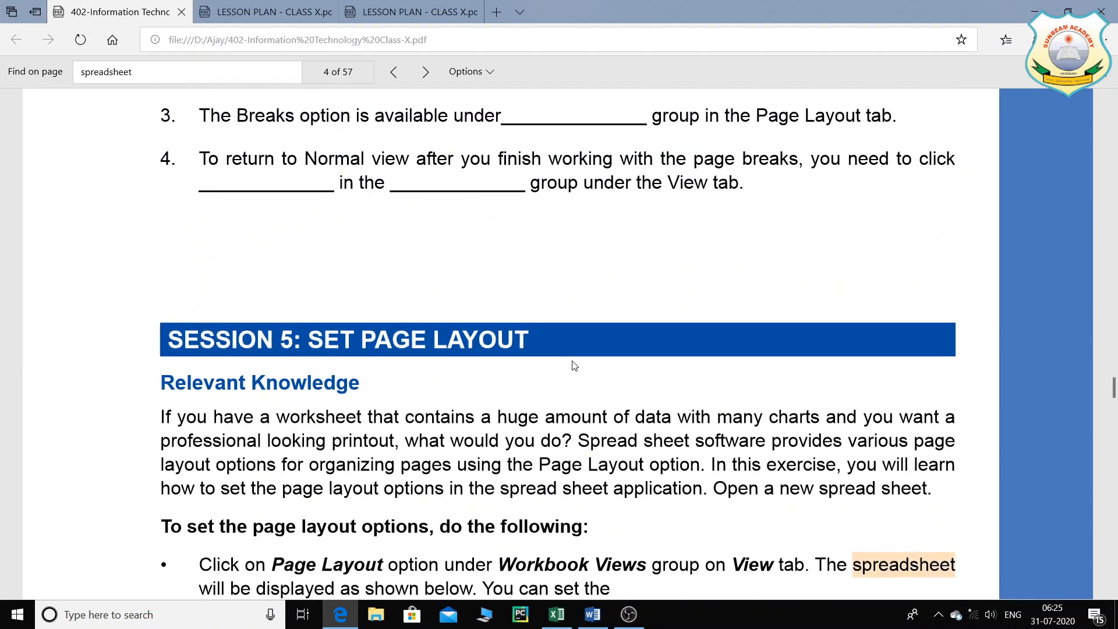
{"action": "scroll", "coordinate": [574, 365], "scroll_direction": "down", "scroll_amount": 3}
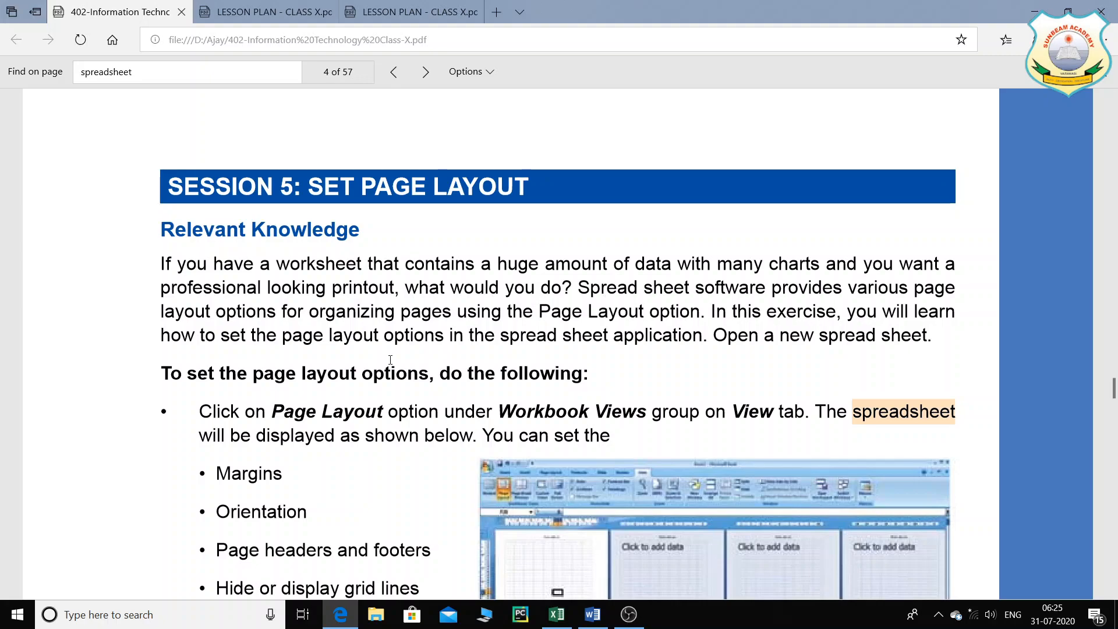
{"action": "scroll", "coordinate": [218, 291], "scroll_direction": "up", "scroll_amount": 3}
{"action": "scroll", "coordinate": [233, 292], "scroll_direction": "down", "scroll_amount": 5}
{"action": "scroll", "coordinate": [303, 291], "scroll_direction": "up", "scroll_amount": 5, "text": "ctrl"}
{"action": "scroll", "coordinate": [308, 290], "scroll_direction": "down", "scroll_amount": 4, "text": "ctrl"}
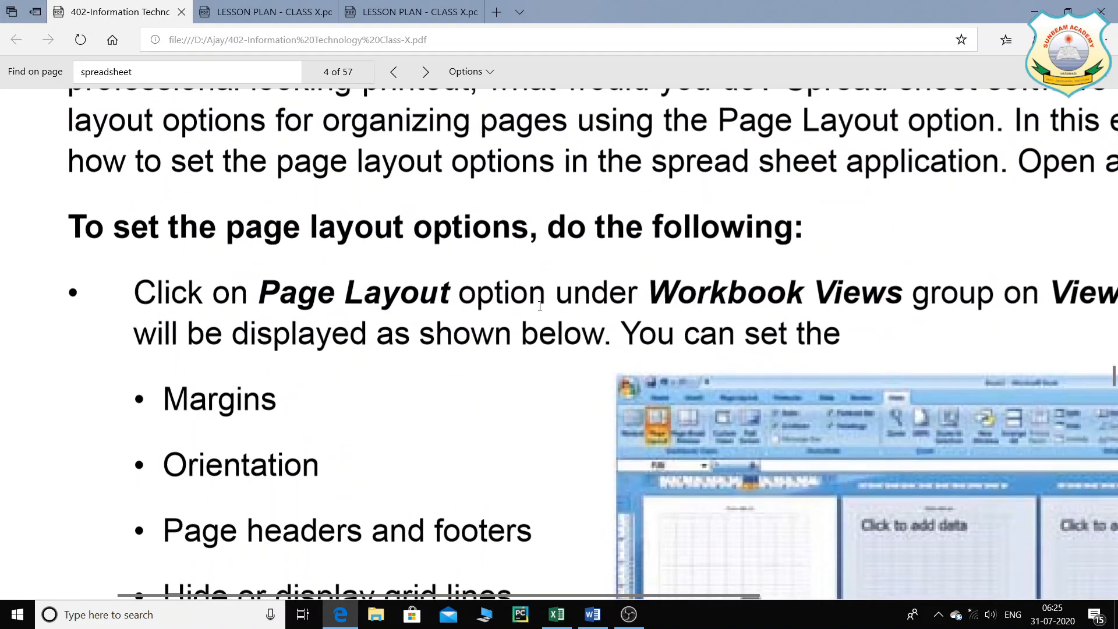
{"action": "scroll", "coordinate": [536, 316], "scroll_direction": "up", "scroll_amount": 3, "text": "ctrl"}
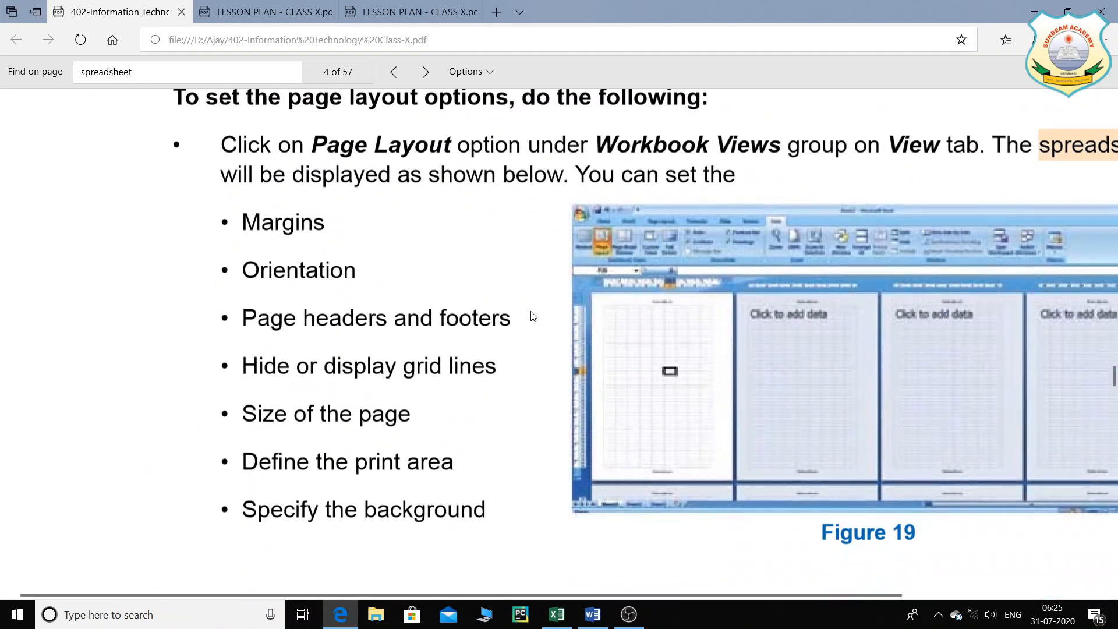
{"action": "scroll", "coordinate": [532, 342], "scroll_direction": "down", "scroll_amount": 1}
{"action": "scroll", "coordinate": [532, 342], "scroll_direction": "up", "scroll_amount": 3}
{"action": "left_click_drag", "start_coordinate": [711, 598], "coordinate": [832, 593]}
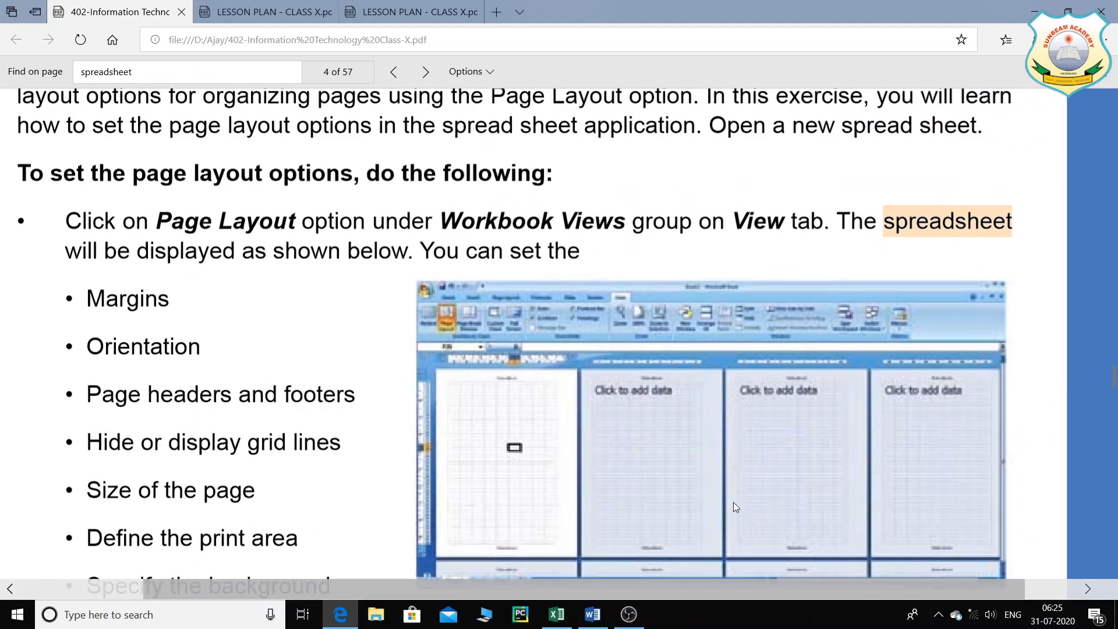
{"action": "left_click_drag", "start_coordinate": [748, 598], "coordinate": [717, 593]}
{"action": "scroll", "coordinate": [638, 484], "scroll_direction": "up", "scroll_amount": 2}
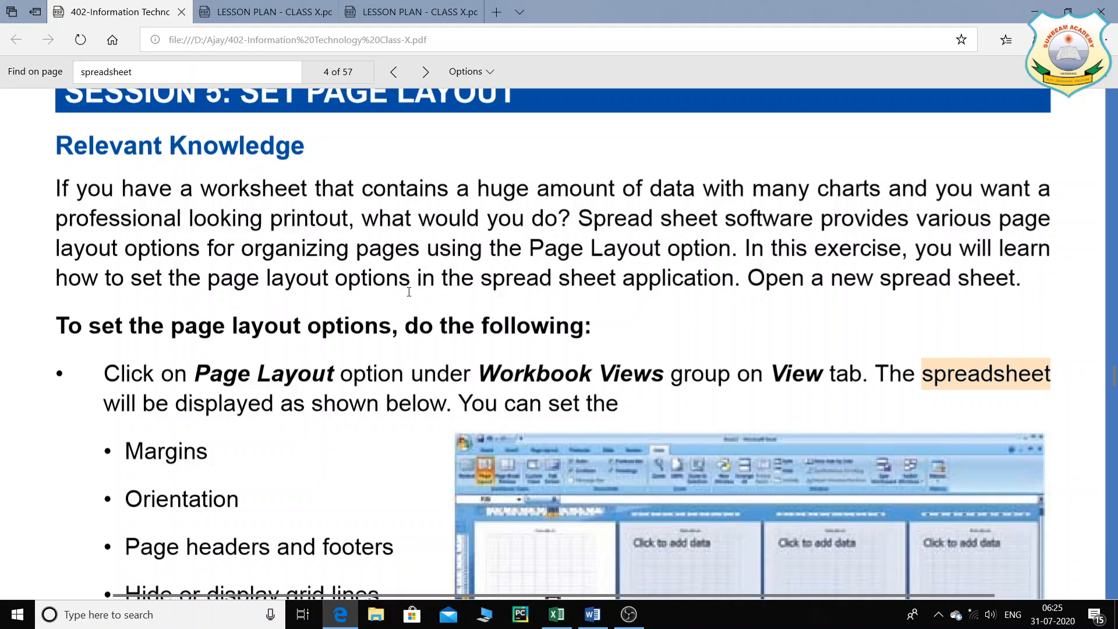
{"action": "scroll", "coordinate": [410, 291], "scroll_direction": "down", "scroll_amount": 4}
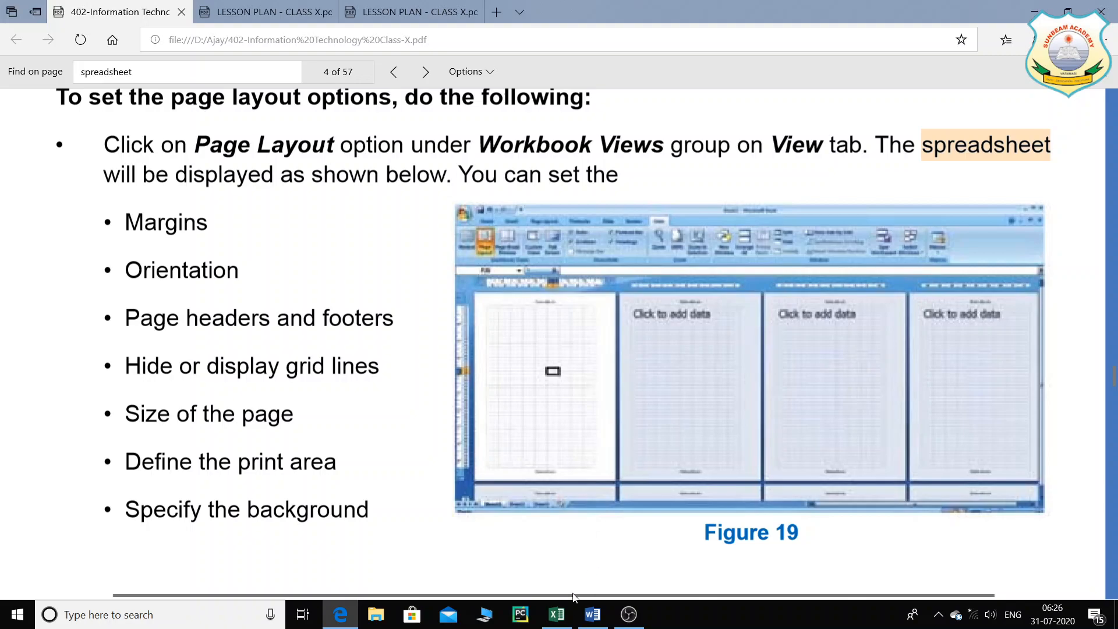
- Switch to the CBSE-FREE-ONLINE workbook in Excel, show Sheet1 in Page Break Preview, and inspect where its pages break
{"action": "left_click", "coordinate": [566, 620]}
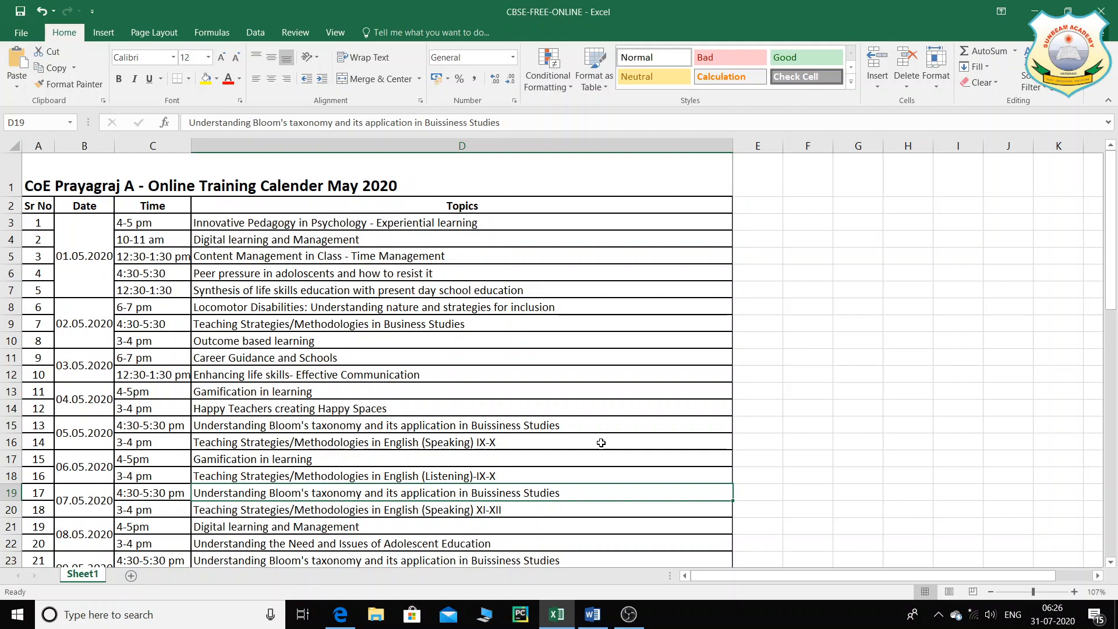
{"action": "left_click", "coordinate": [342, 37]}
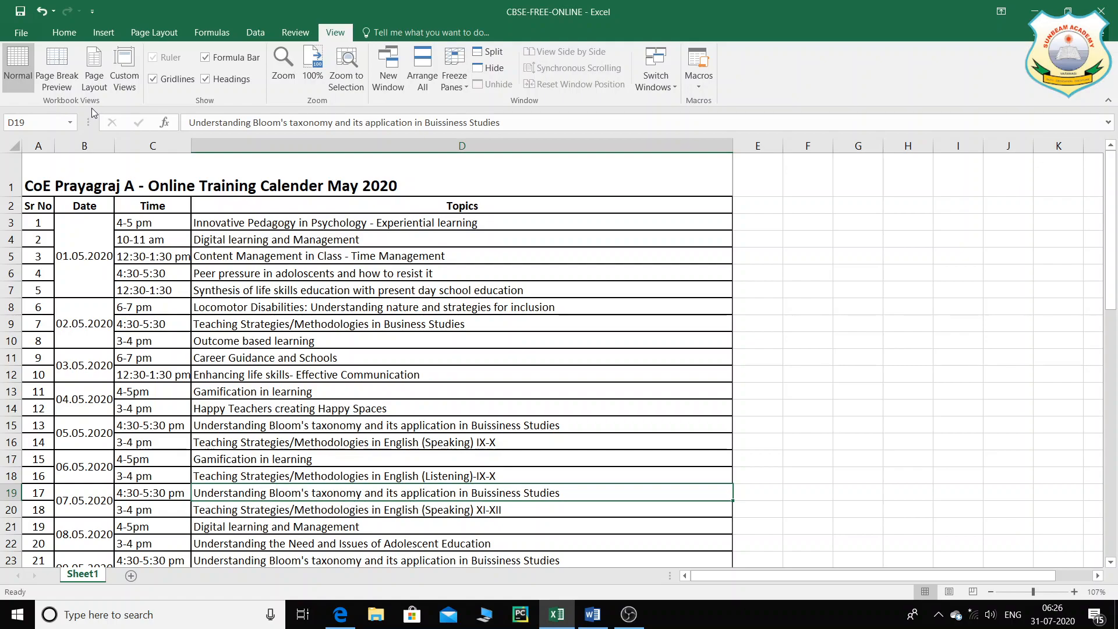
{"action": "left_click", "coordinate": [61, 81]}
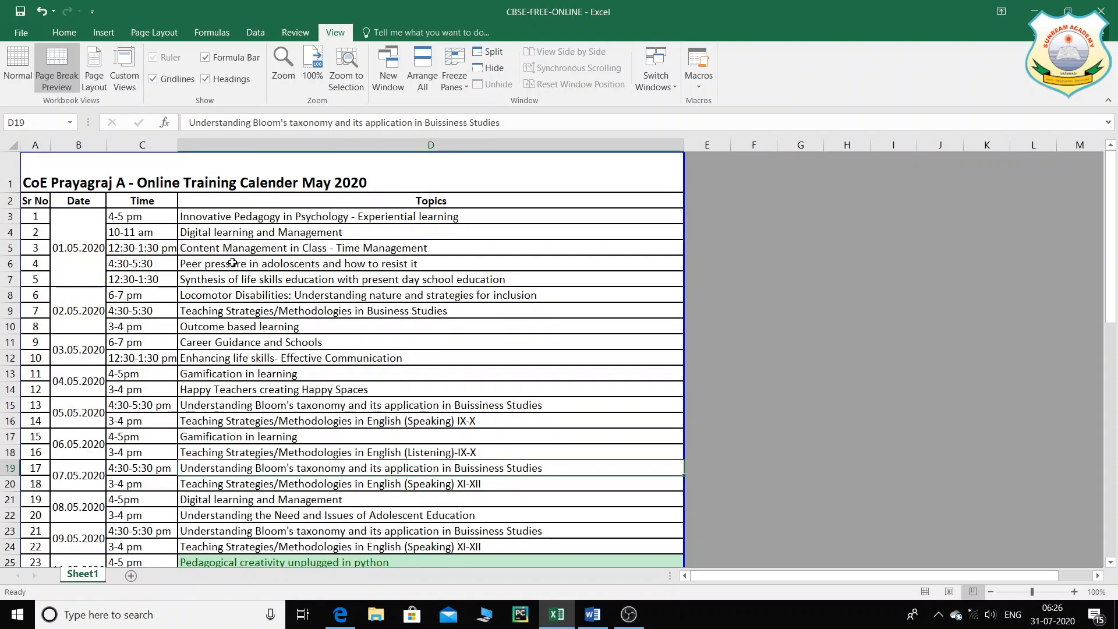
{"action": "scroll", "coordinate": [460, 344], "scroll_direction": "down", "scroll_amount": 4}
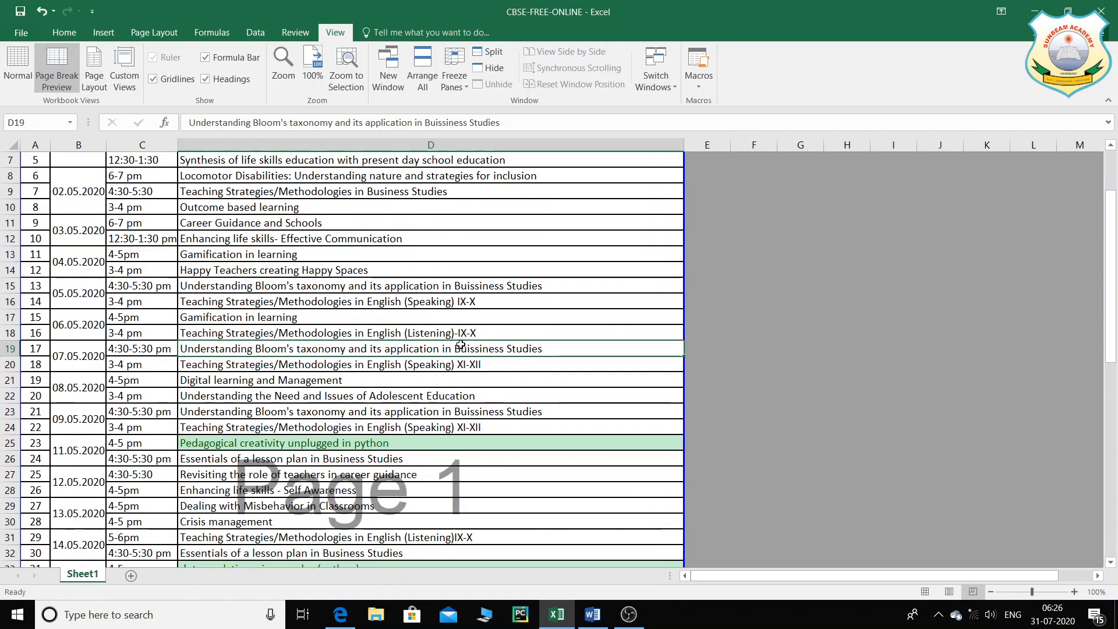
{"action": "scroll", "coordinate": [460, 344], "scroll_direction": "down", "scroll_amount": 2}
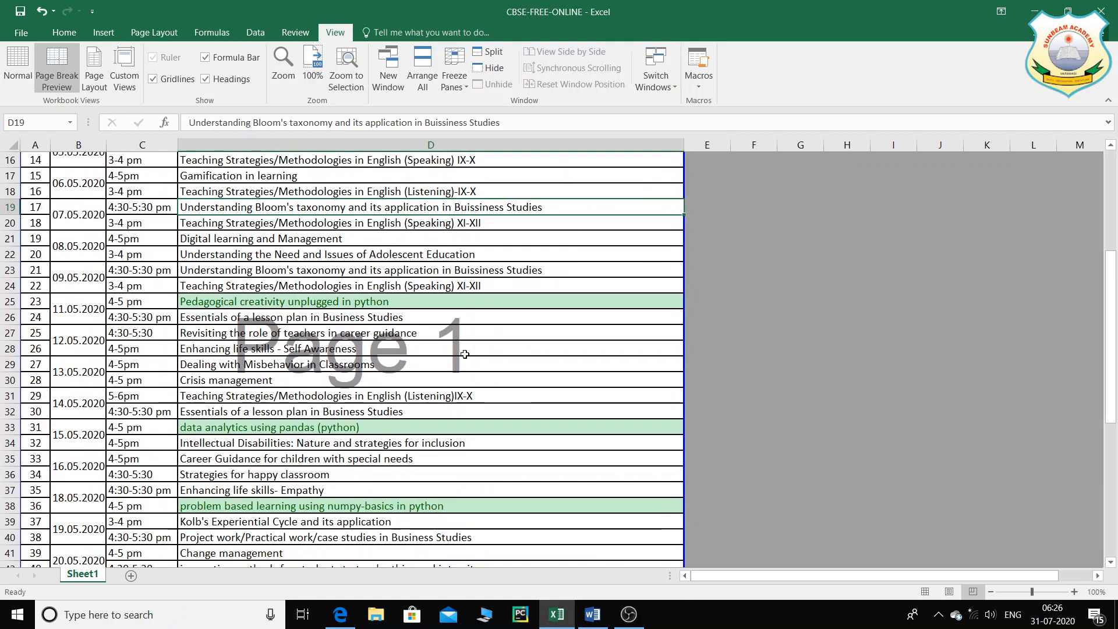
{"action": "scroll", "coordinate": [424, 399], "scroll_direction": "down", "scroll_amount": 10}
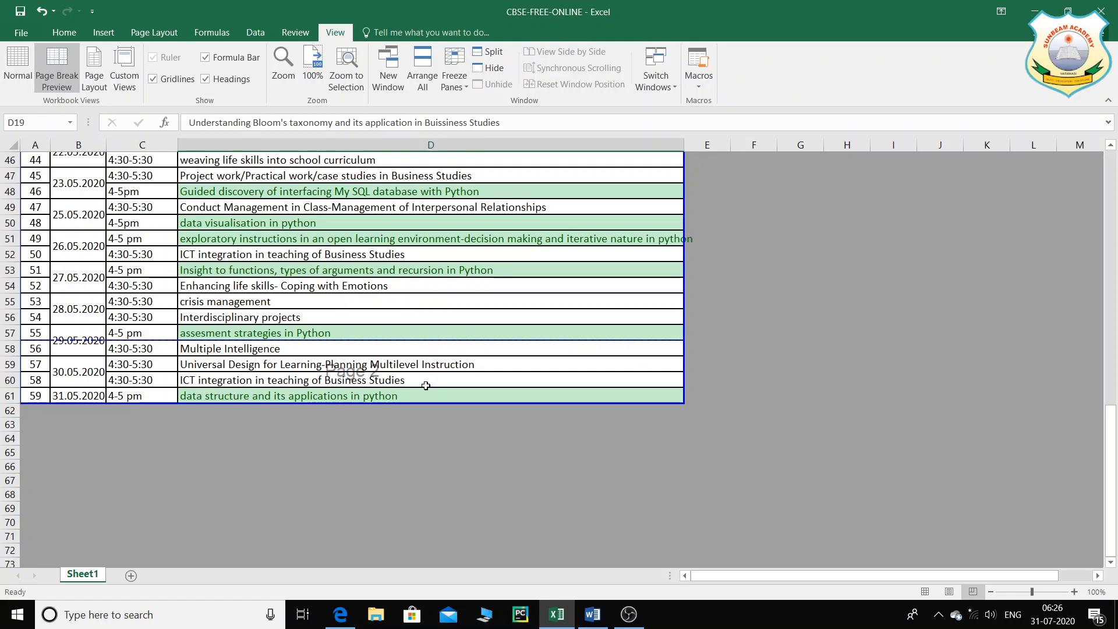
{"action": "scroll", "coordinate": [425, 386], "scroll_direction": "up", "scroll_amount": 8}
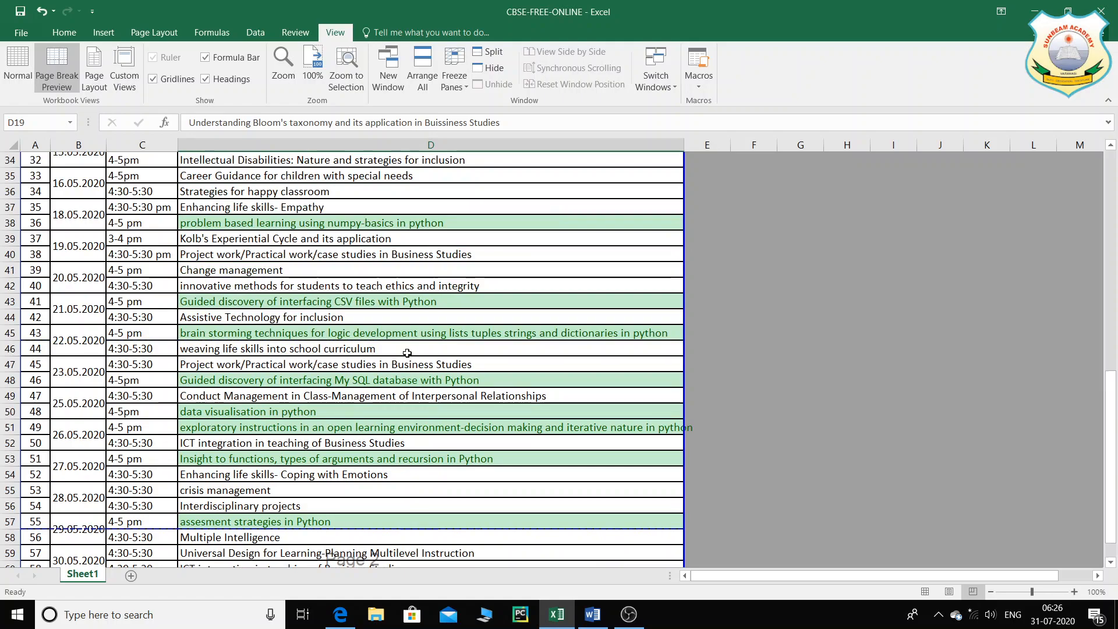
{"action": "scroll", "coordinate": [380, 418], "scroll_direction": "down", "scroll_amount": 9}
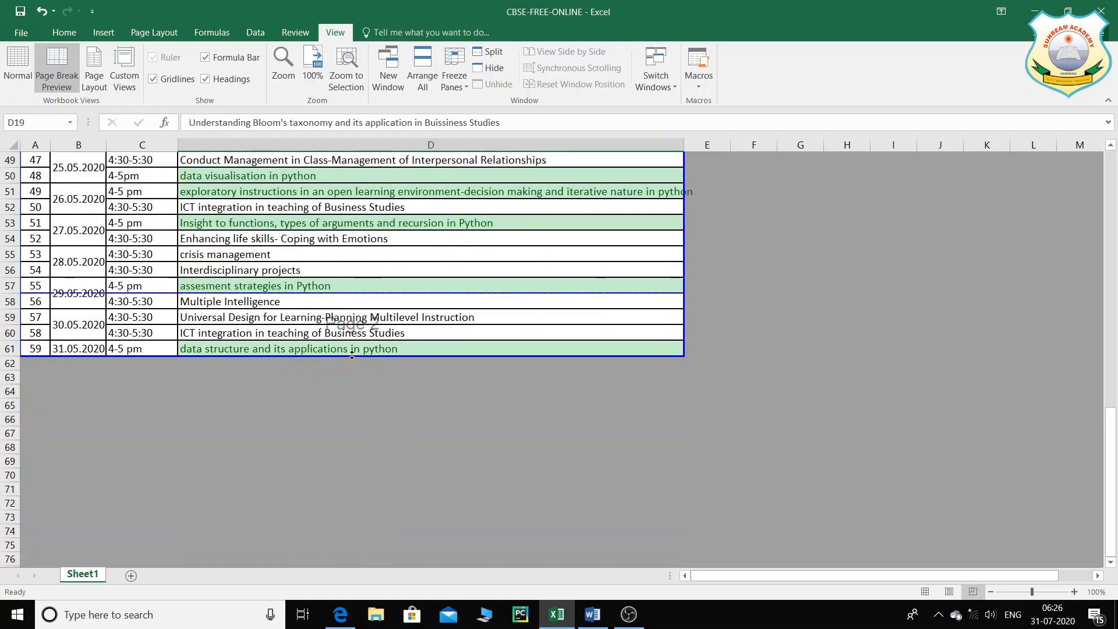
- Check both pages of the training calendar in the print preview, then return to the sheet
{"action": "left_click", "coordinate": [22, 33]}
{"action": "left_click", "coordinate": [43, 187]}
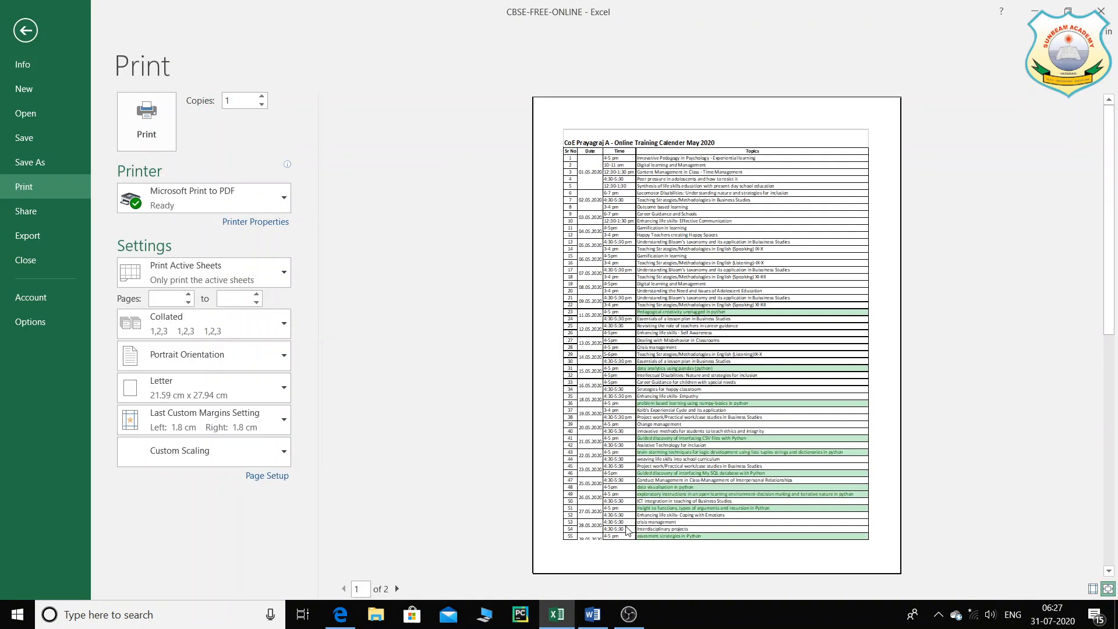
{"action": "left_click", "coordinate": [397, 589]}
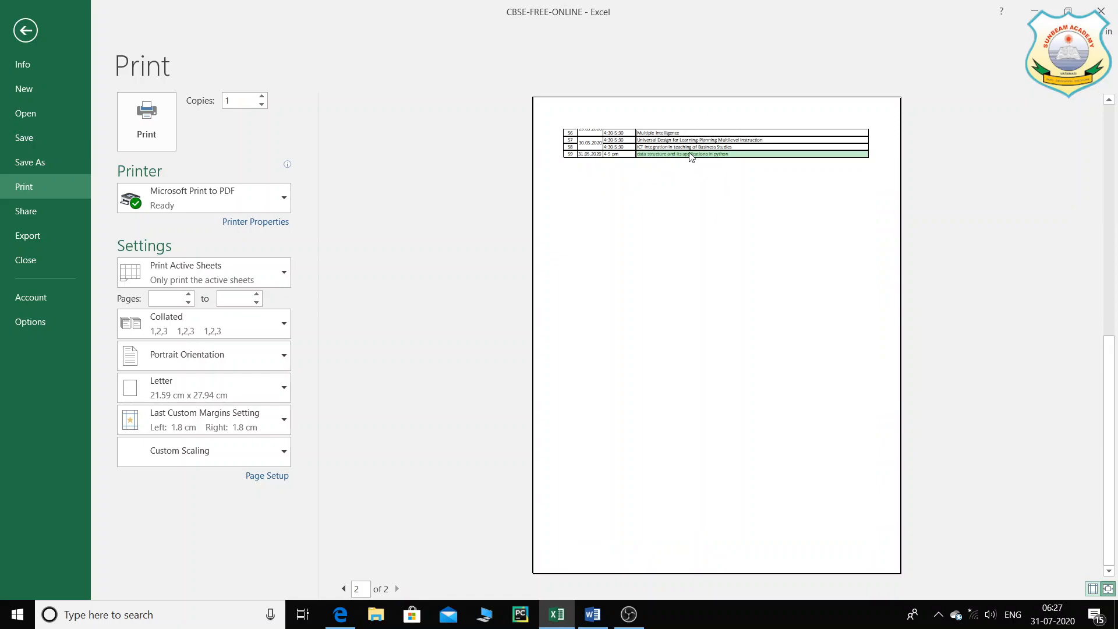
{"action": "key", "text": "Escape"}
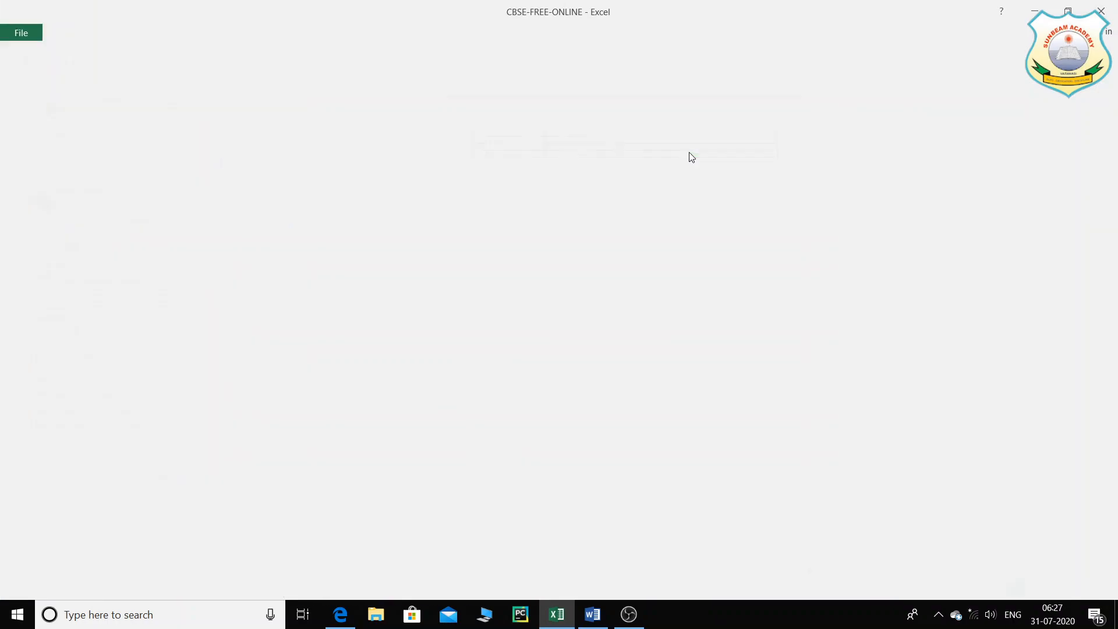
{"action": "scroll", "coordinate": [495, 304], "scroll_direction": "up", "scroll_amount": 4}
{"action": "scroll", "coordinate": [495, 304], "scroll_direction": "up", "scroll_amount": 3}
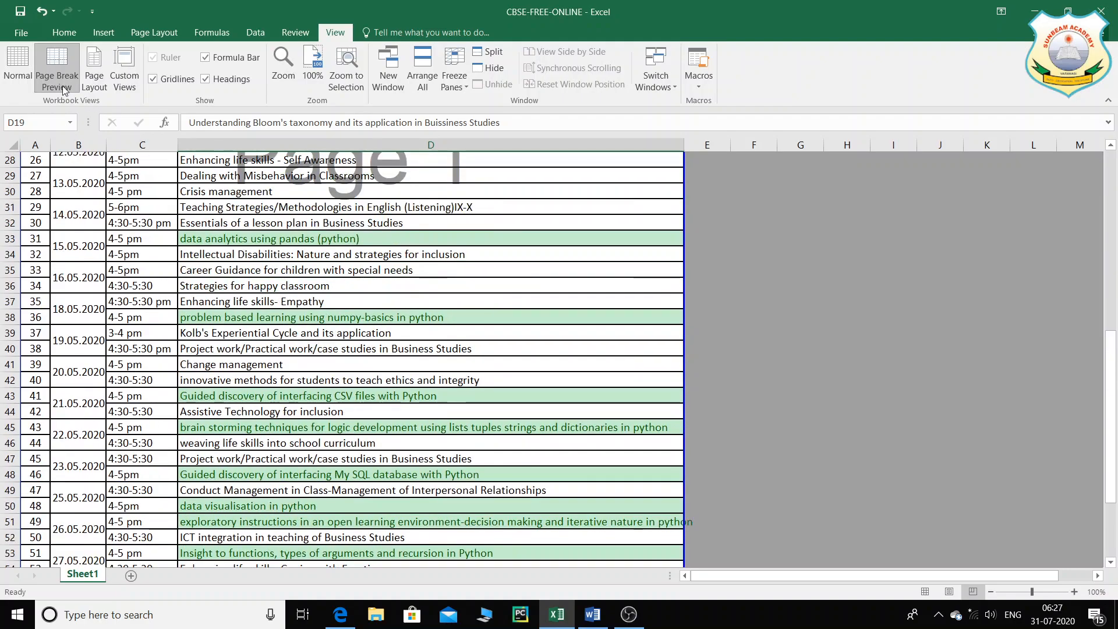
- Show Sheet1 in Normal view, switch it to Page Layout view, and examine where its pages begin and end
{"action": "left_click", "coordinate": [29, 71]}
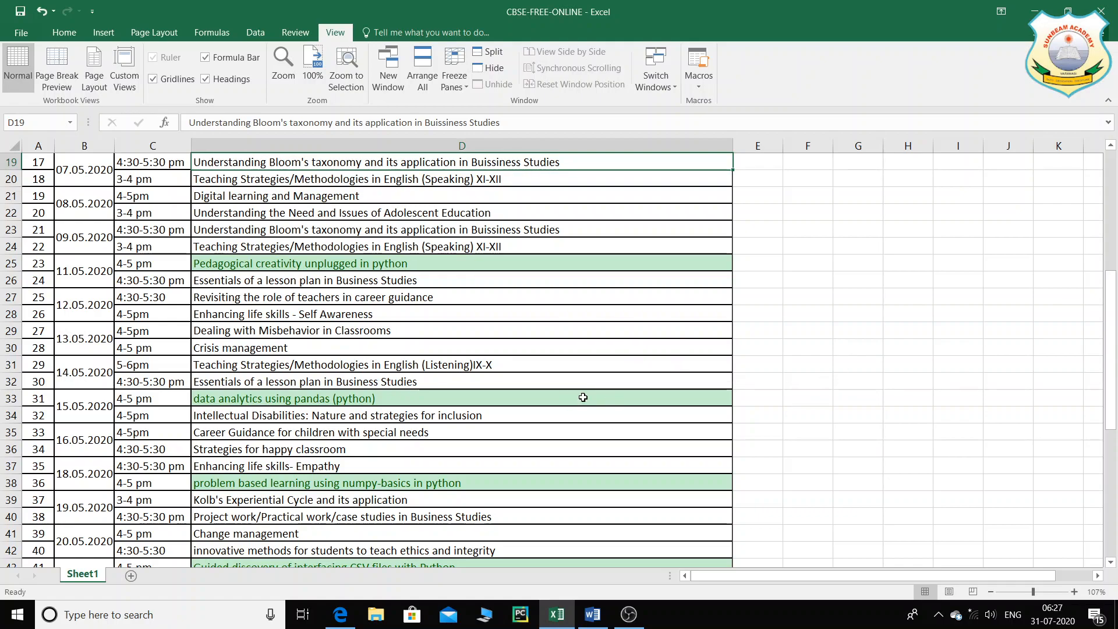
{"action": "left_click", "coordinate": [100, 79]}
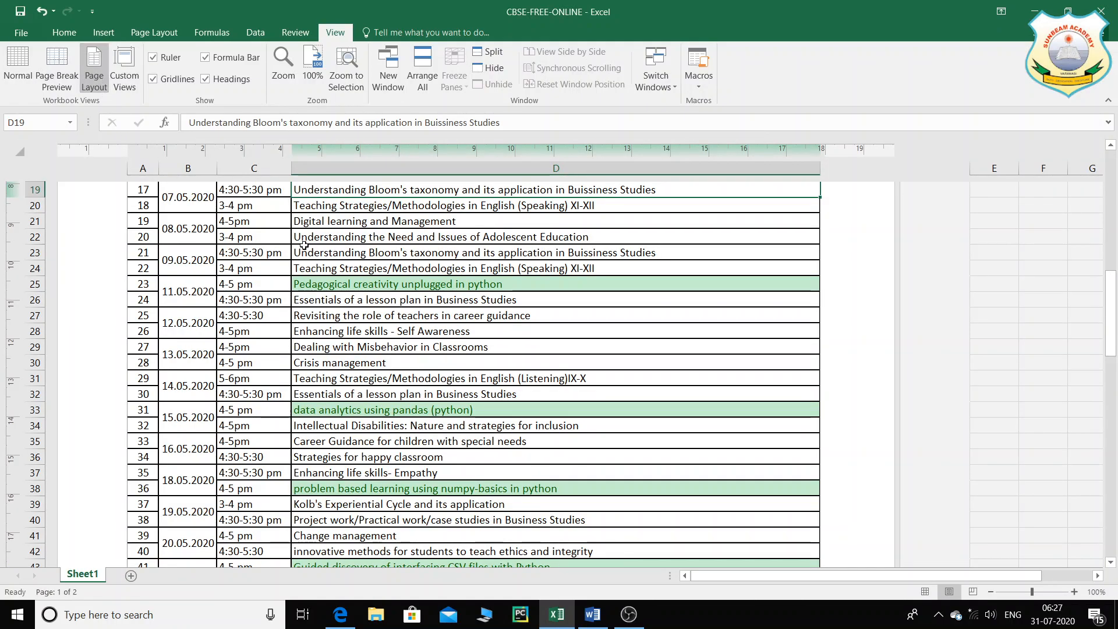
{"action": "scroll", "coordinate": [304, 245], "scroll_direction": "up", "scroll_amount": 8}
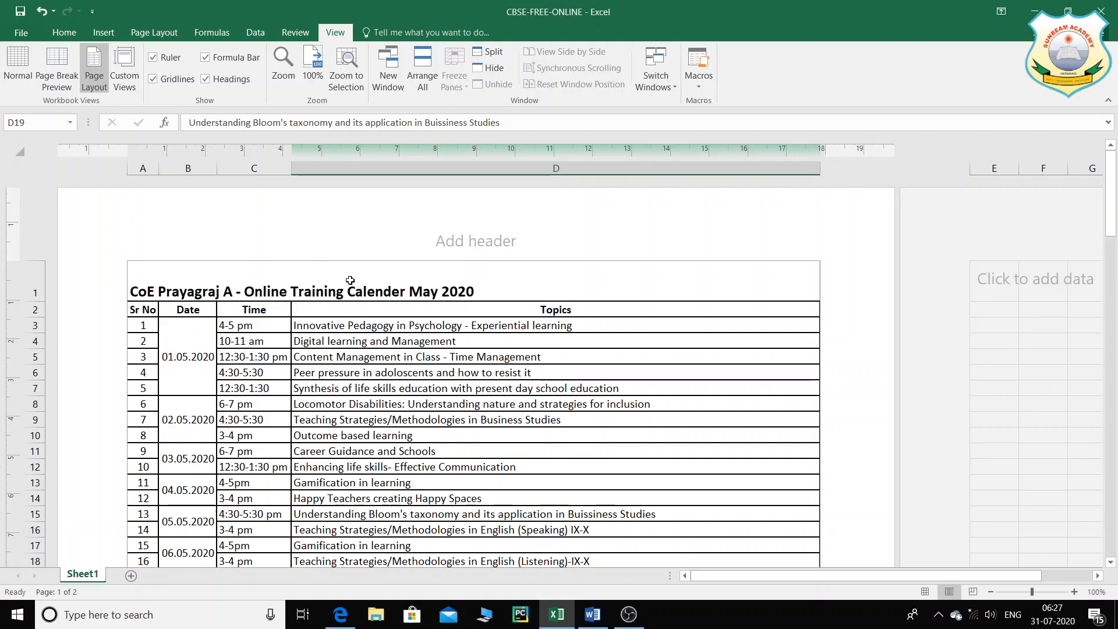
{"action": "scroll", "coordinate": [355, 285], "scroll_direction": "down", "scroll_amount": 8}
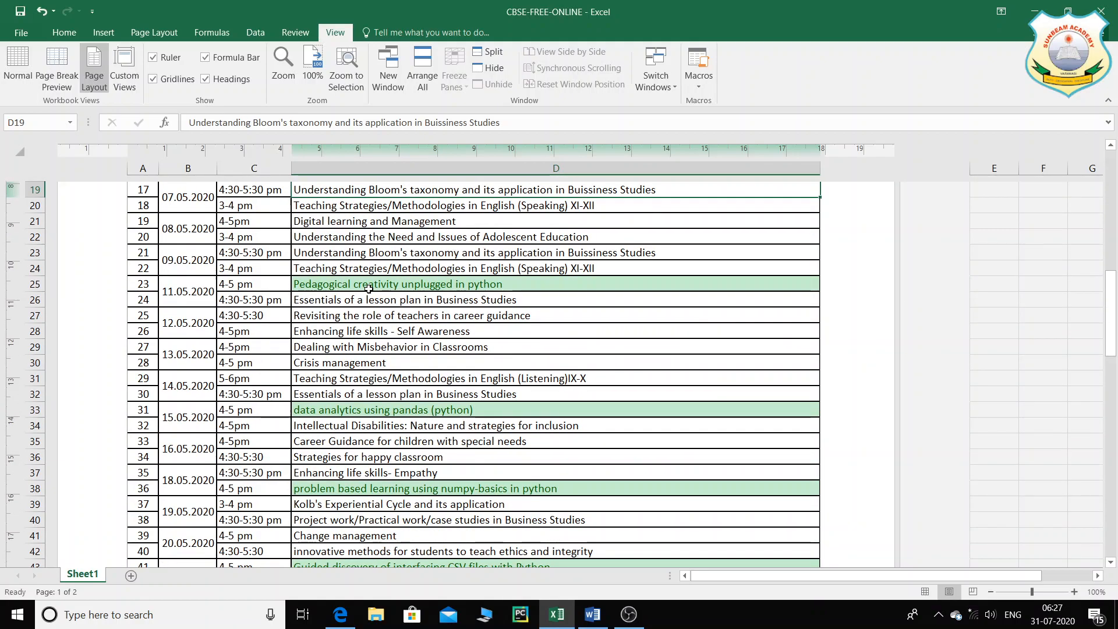
{"action": "scroll", "coordinate": [441, 386], "scroll_direction": "up", "scroll_amount": 8}
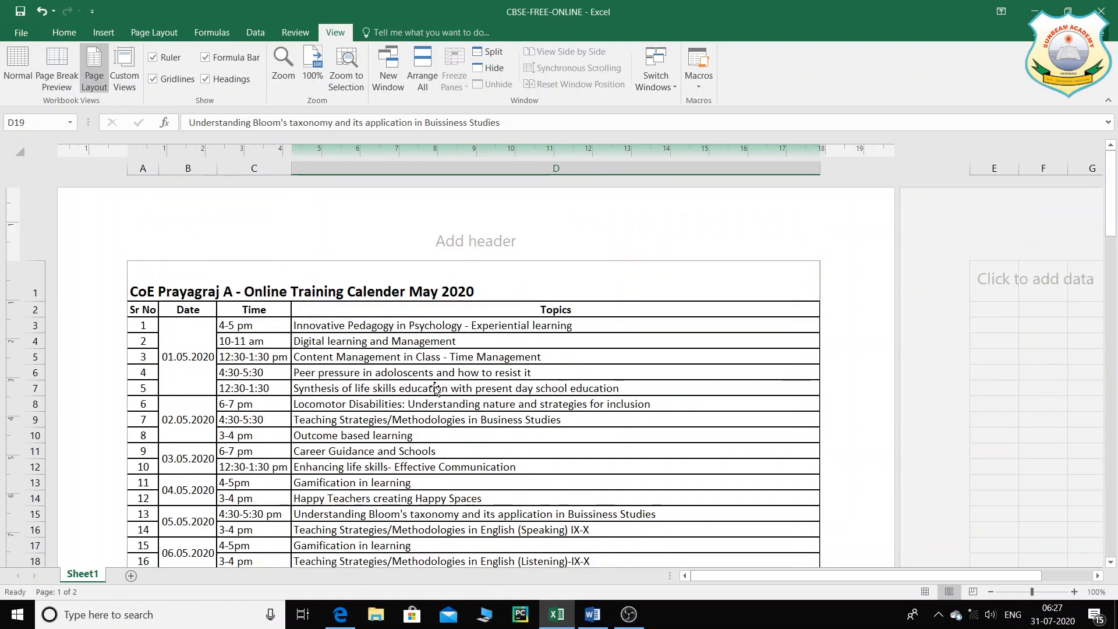
{"action": "scroll", "coordinate": [441, 385], "scroll_direction": "down", "scroll_amount": 9}
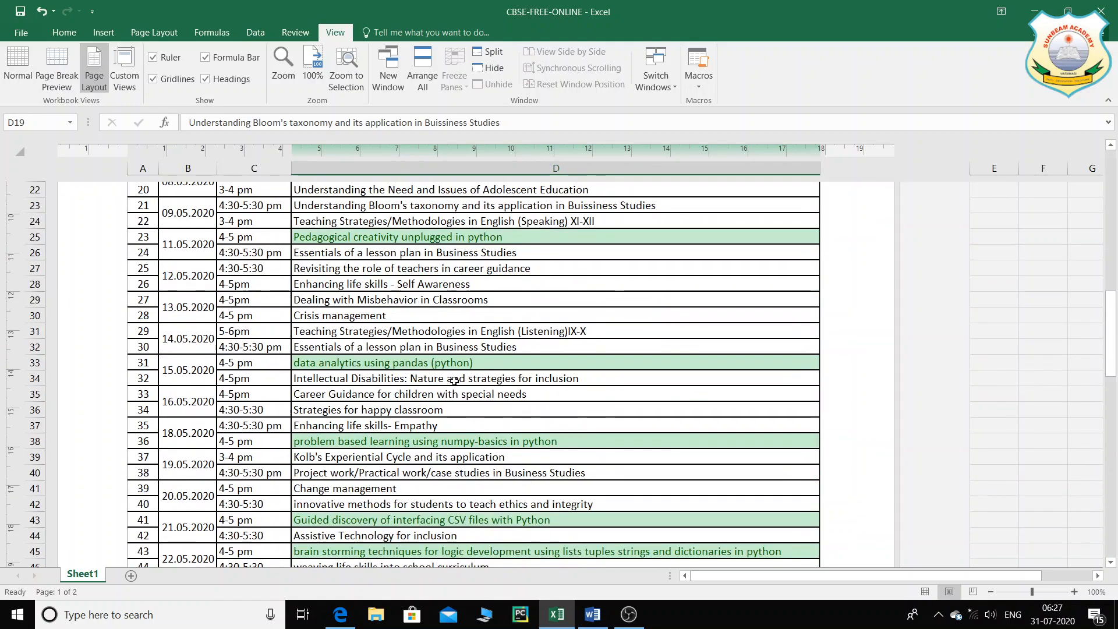
{"action": "scroll", "coordinate": [455, 380], "scroll_direction": "down", "scroll_amount": 10}
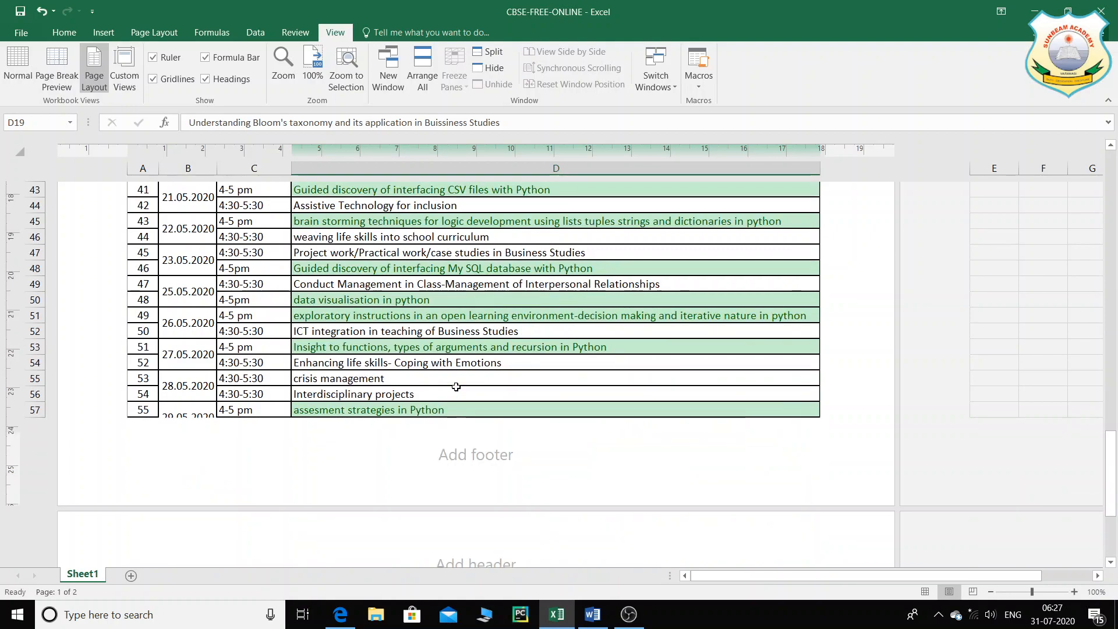
{"action": "scroll", "coordinate": [456, 387], "scroll_direction": "down", "scroll_amount": 1}
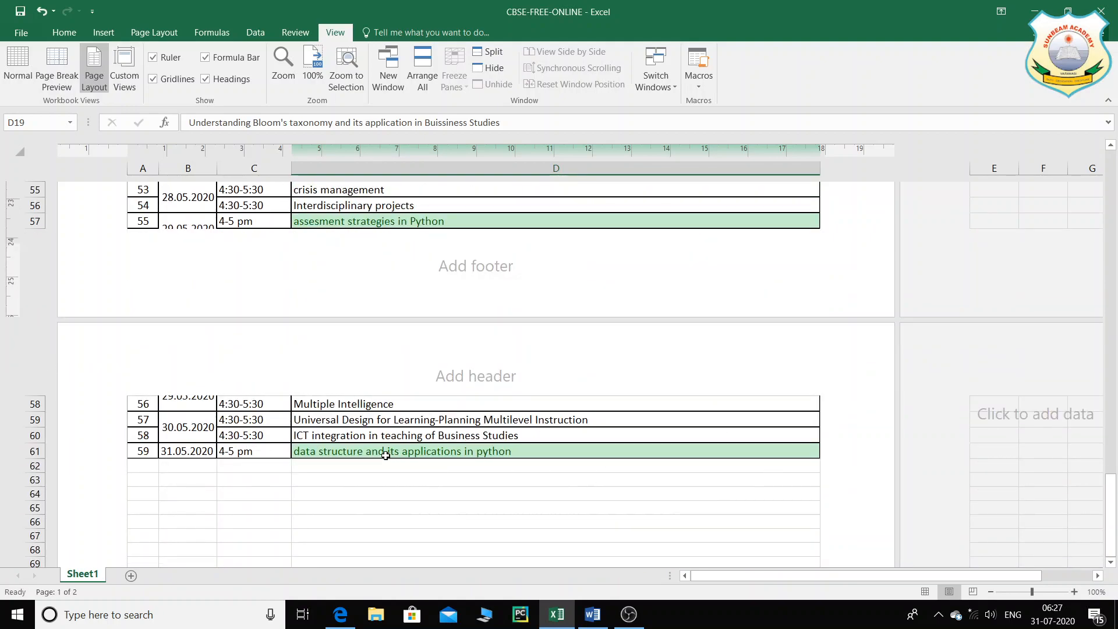
{"action": "scroll", "coordinate": [385, 456], "scroll_direction": "up", "scroll_amount": 13}
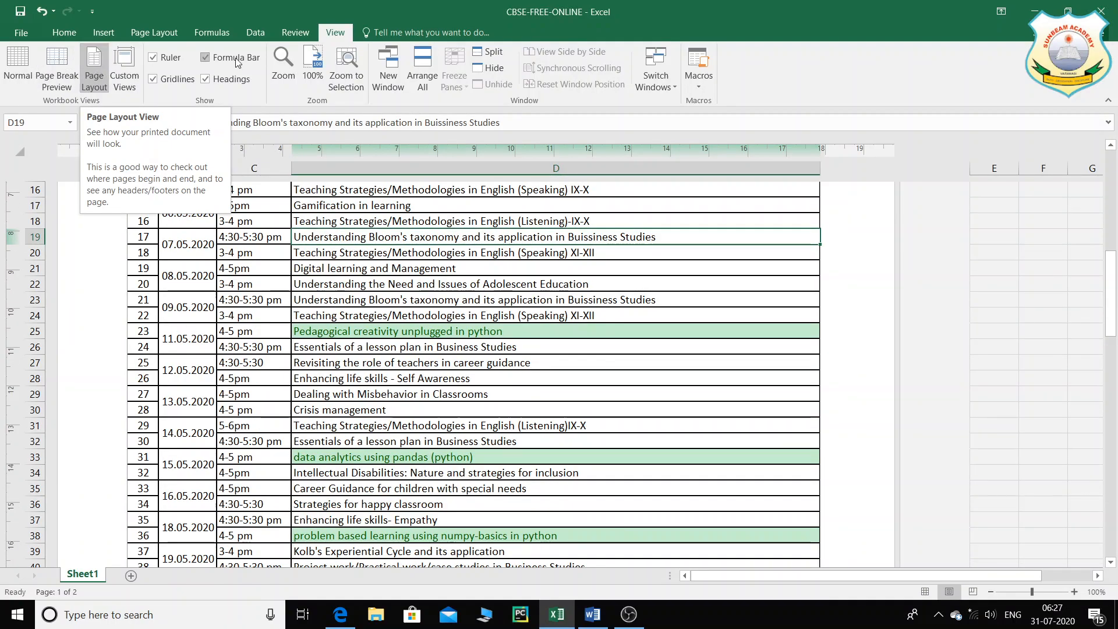
- Apply the Normal margin preset to the sheet, and replace it with the Narrow preset
{"action": "left_click", "coordinate": [167, 38]}
{"action": "left_click", "coordinate": [110, 87]}
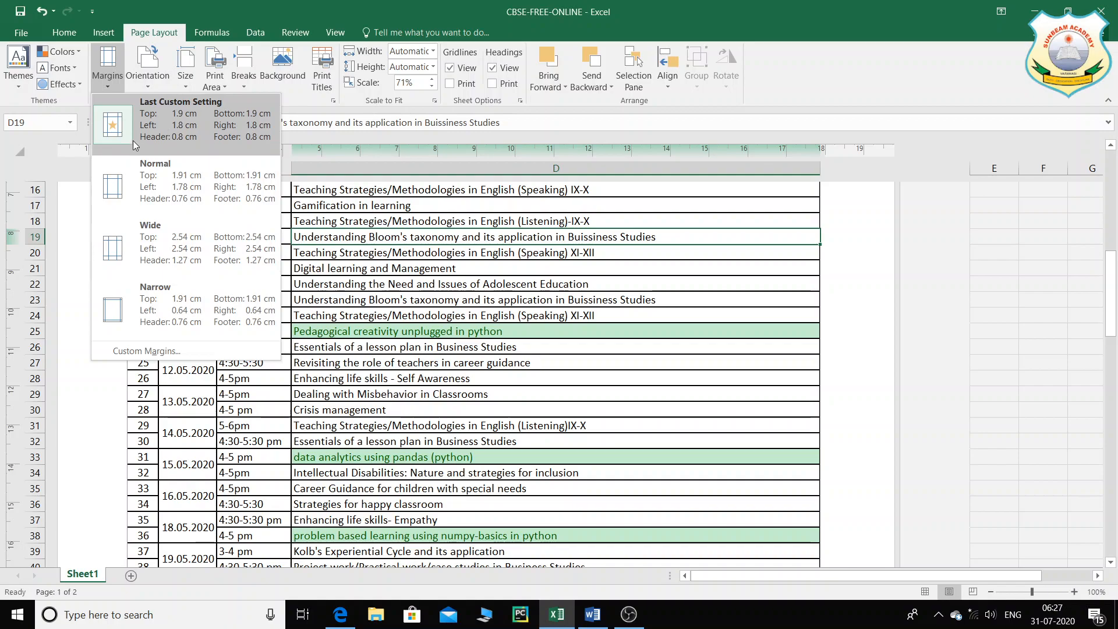
{"action": "left_click", "coordinate": [133, 170]}
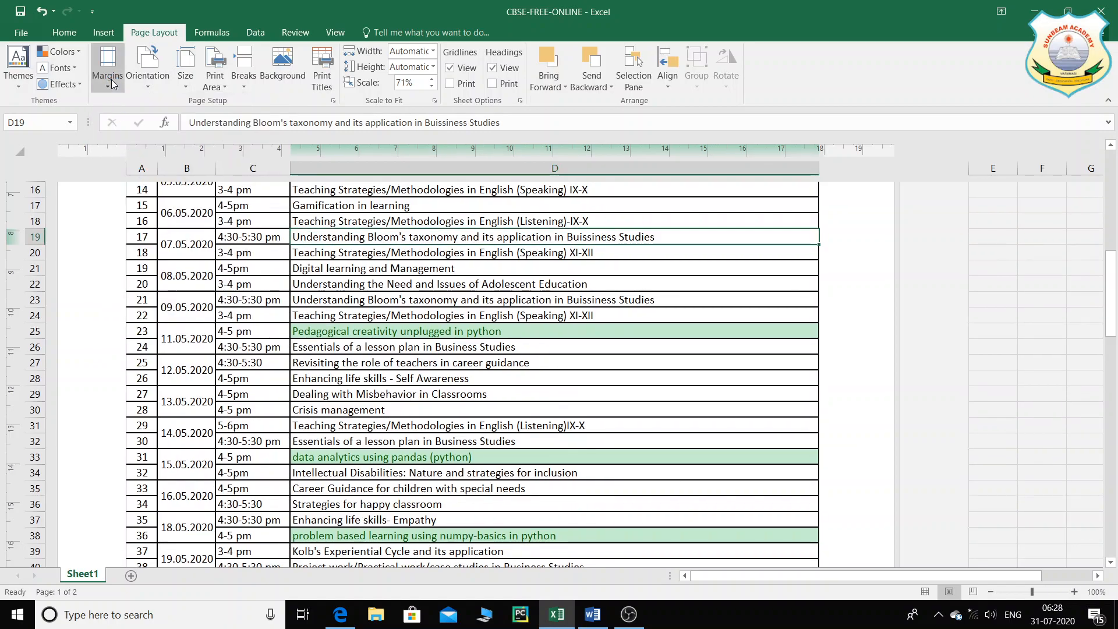
{"action": "left_click", "coordinate": [110, 81]}
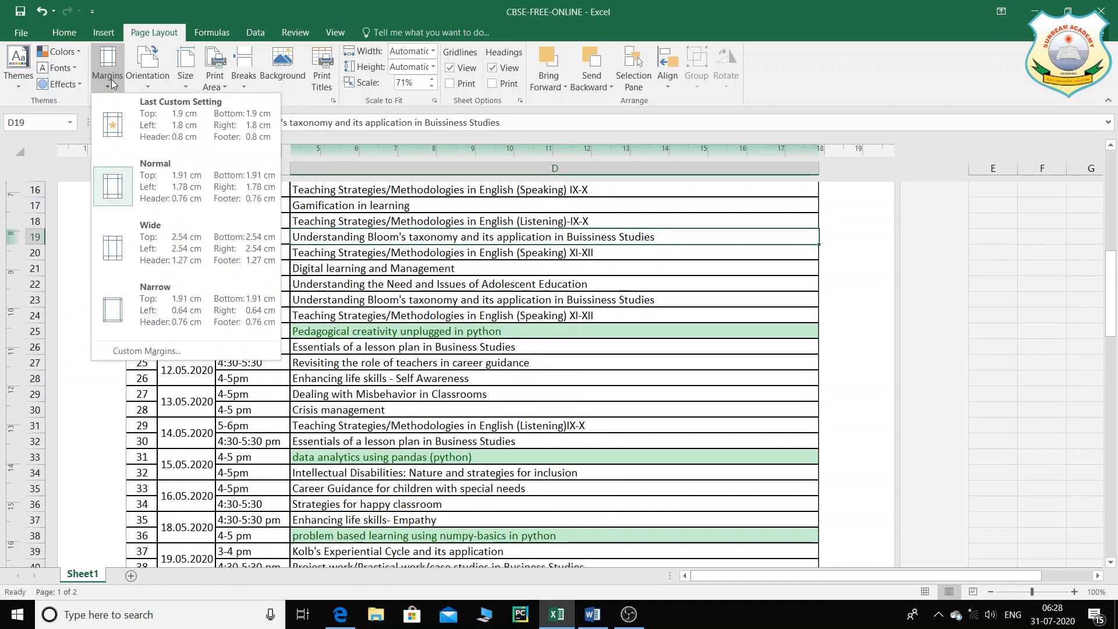
{"action": "left_click", "coordinate": [127, 315]}
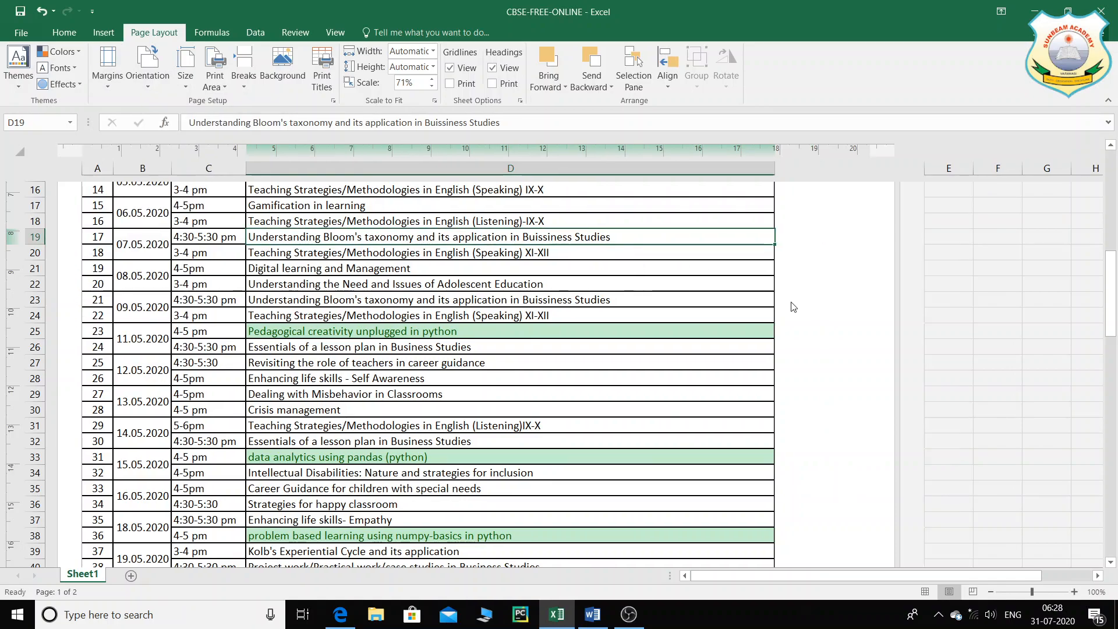
- Open the custom margin settings for Sheet1 and move the dialog to a convenient place
{"action": "left_click", "coordinate": [116, 82]}
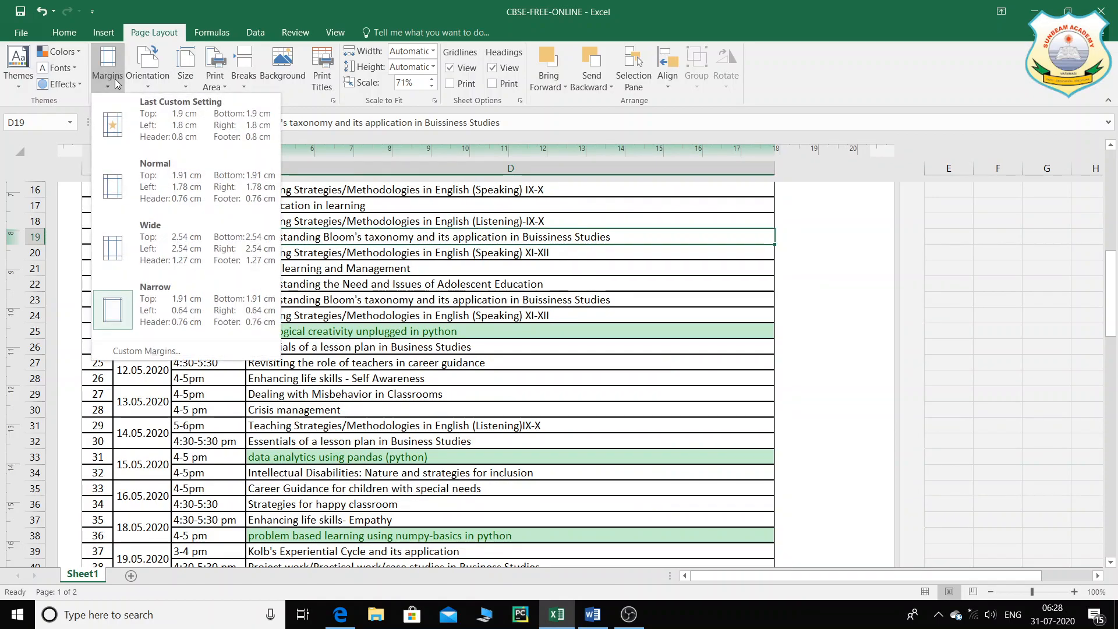
{"action": "left_click", "coordinate": [136, 350]}
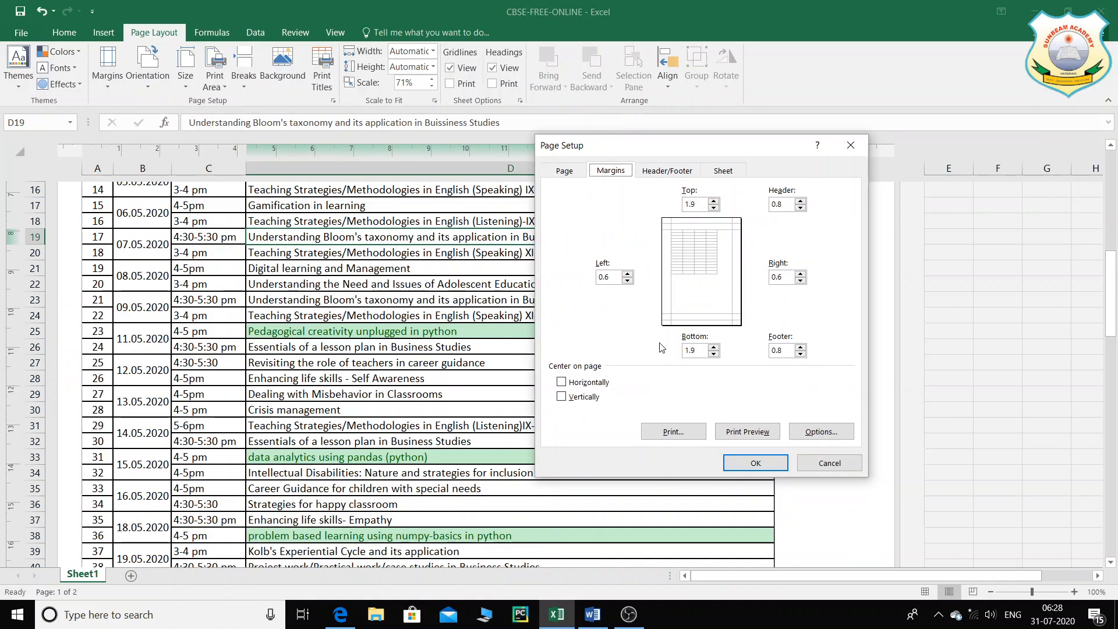
{"action": "left_click_drag", "start_coordinate": [715, 146], "coordinate": [491, 83]}
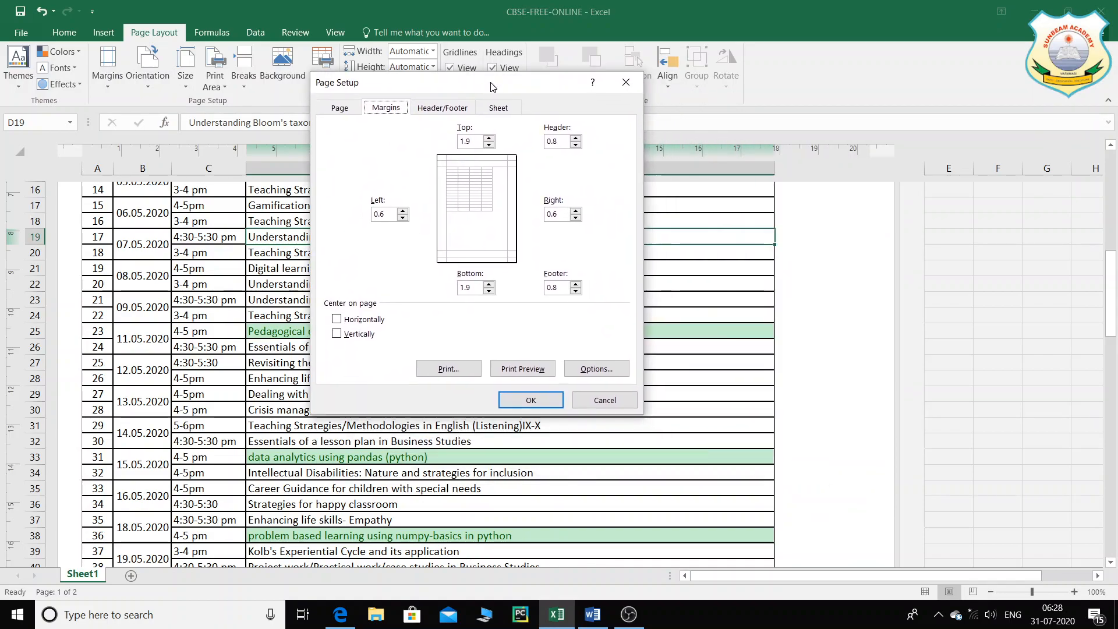
- Try custom margins of 2 cm at the bottom, 0 cm at the top and 2.1 cm on the left
{"action": "left_click", "coordinate": [490, 291]}
{"action": "left_click", "coordinate": [489, 291]}
{"action": "left_click", "coordinate": [490, 292]}
{"action": "left_click", "coordinate": [489, 292]}
{"action": "left_click", "coordinate": [489, 285]}
{"action": "left_click", "coordinate": [489, 140]}
{"action": "left_click", "coordinate": [489, 145]}
{"action": "left_click", "coordinate": [489, 145]}
{"action": "left_click", "coordinate": [403, 211]}
{"action": "left_click", "coordinate": [403, 211]}
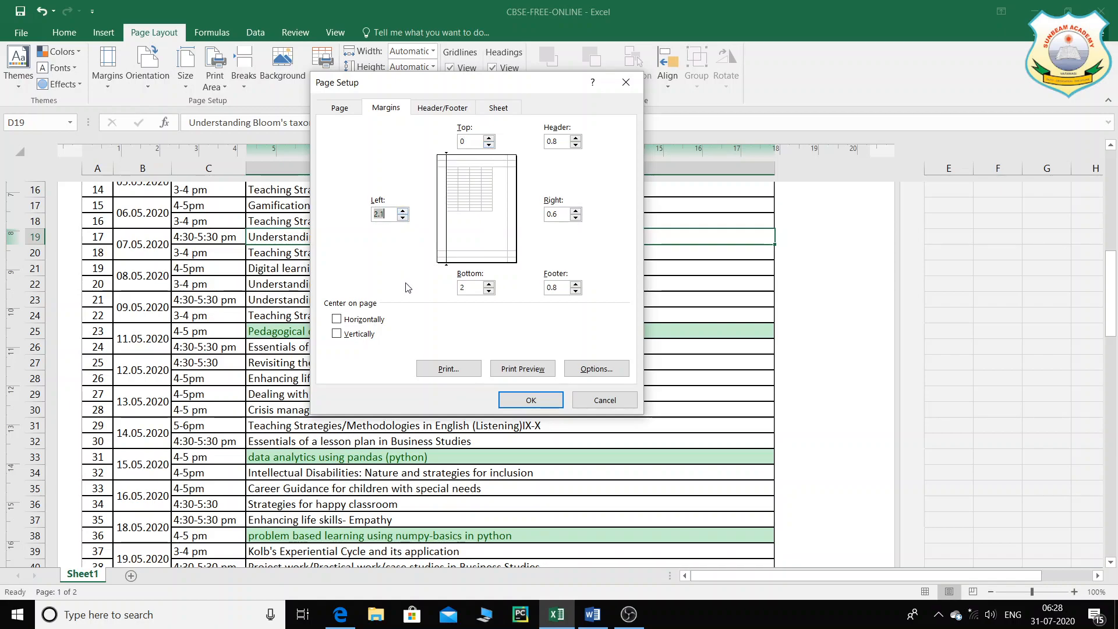
- Try a right margin of 2.6 cm, reduce it to 1 cm, and set the left margin to 1 cm
{"action": "left_click", "coordinate": [576, 211]}
{"action": "left_click", "coordinate": [576, 210]}
{"action": "left_click", "coordinate": [576, 211]}
{"action": "left_click", "coordinate": [576, 211]}
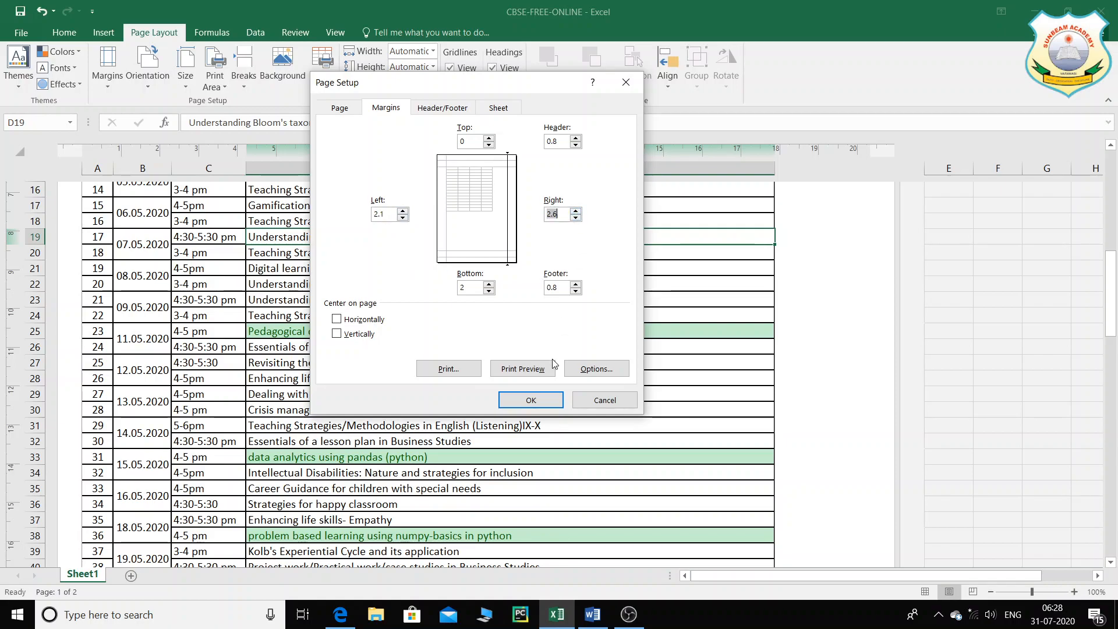
{"action": "left_click", "coordinate": [578, 211]}
{"action": "left_click", "coordinate": [403, 217]}
{"action": "left_click", "coordinate": [403, 218]}
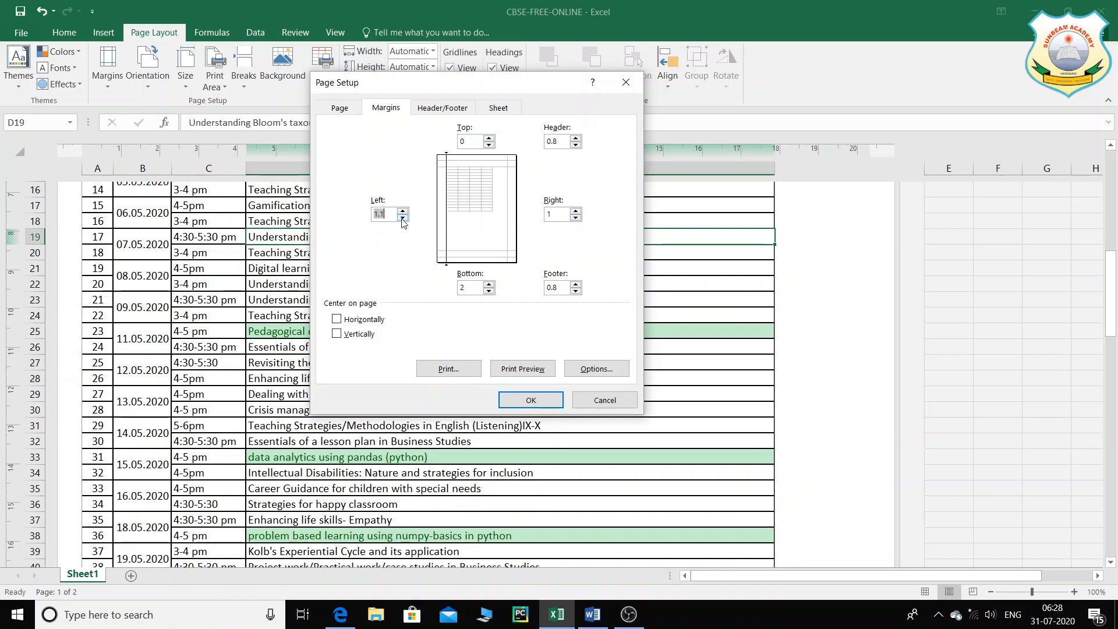
{"action": "left_click", "coordinate": [403, 217]}
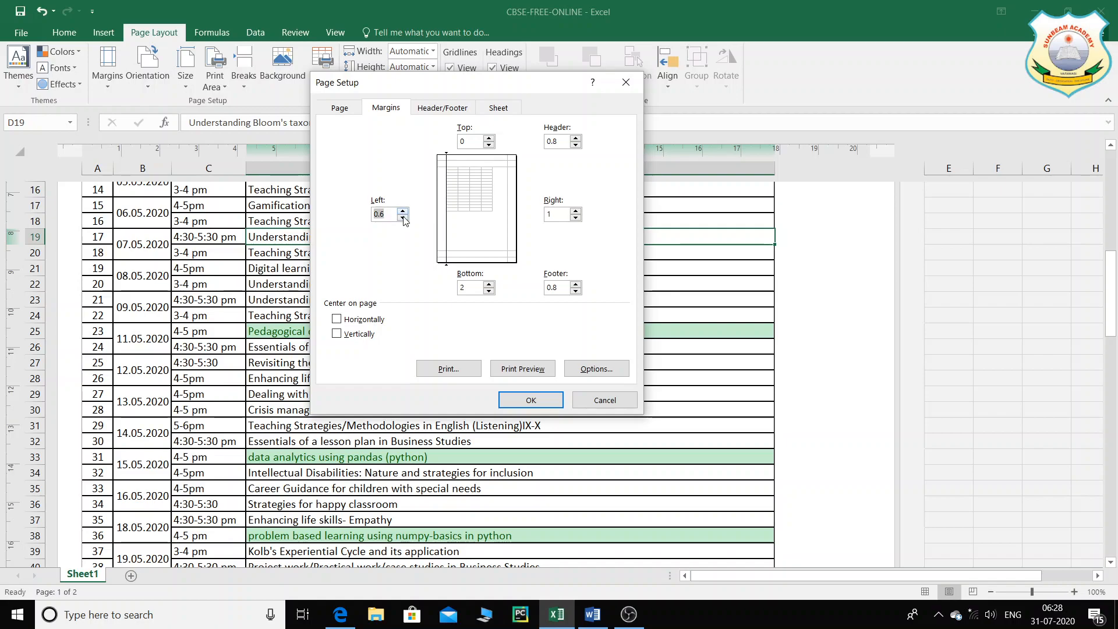
{"action": "left_click", "coordinate": [402, 211]}
- Set the right, left, top and bottom margins to 0.5 cm, check the print preview, and return to the sheet
{"action": "left_click", "coordinate": [561, 213]}
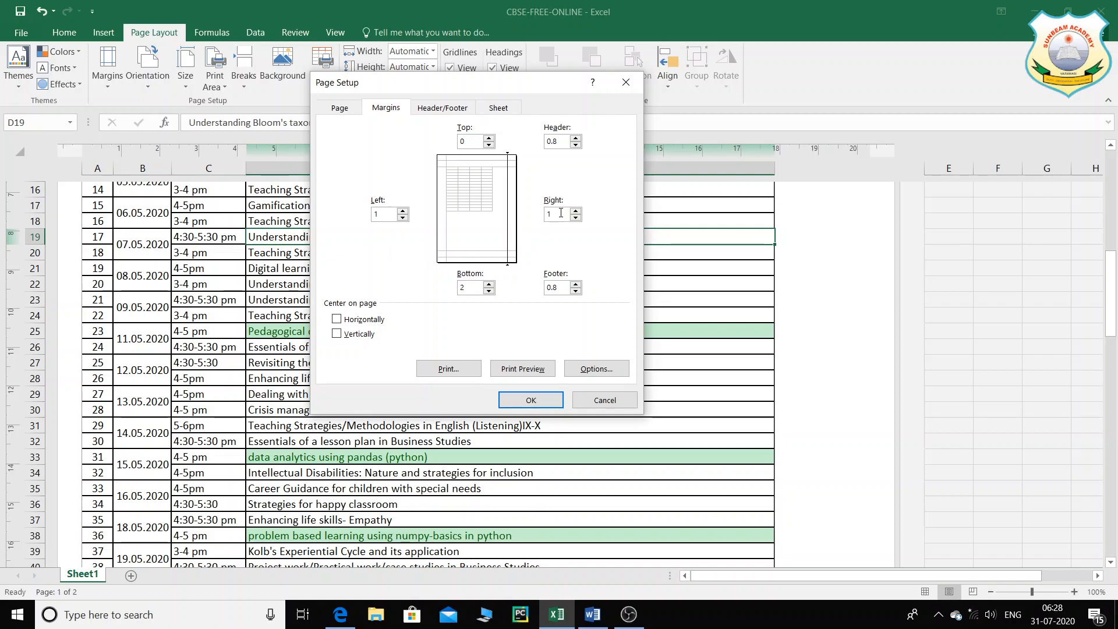
{"action": "type", "text": "0.5"}
{"action": "left_click", "coordinate": [389, 214]}
{"action": "key", "text": "BackSpace"}
{"action": "type", "text": "0.5"}
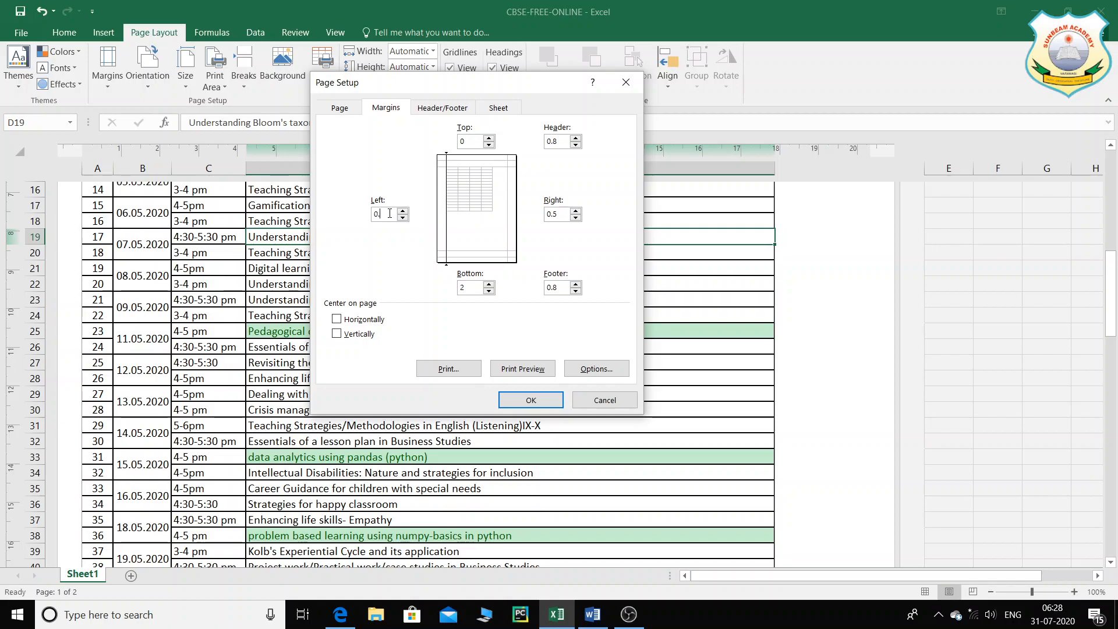
{"action": "left_click", "coordinate": [479, 143]}
{"action": "type", "text": "0.5"}
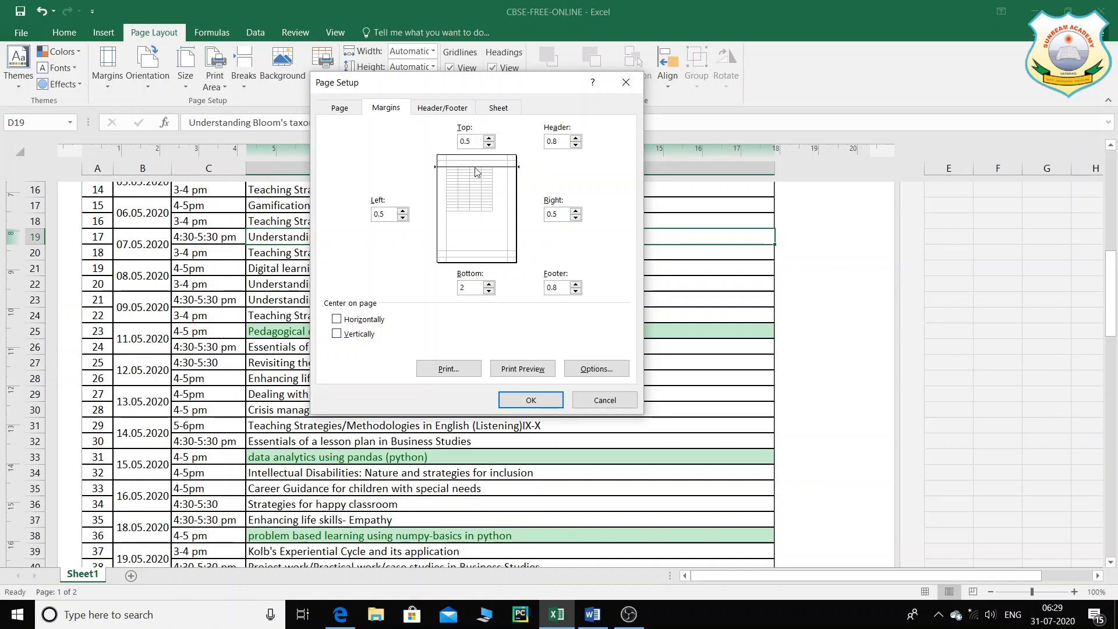
{"action": "left_click", "coordinate": [470, 290]}
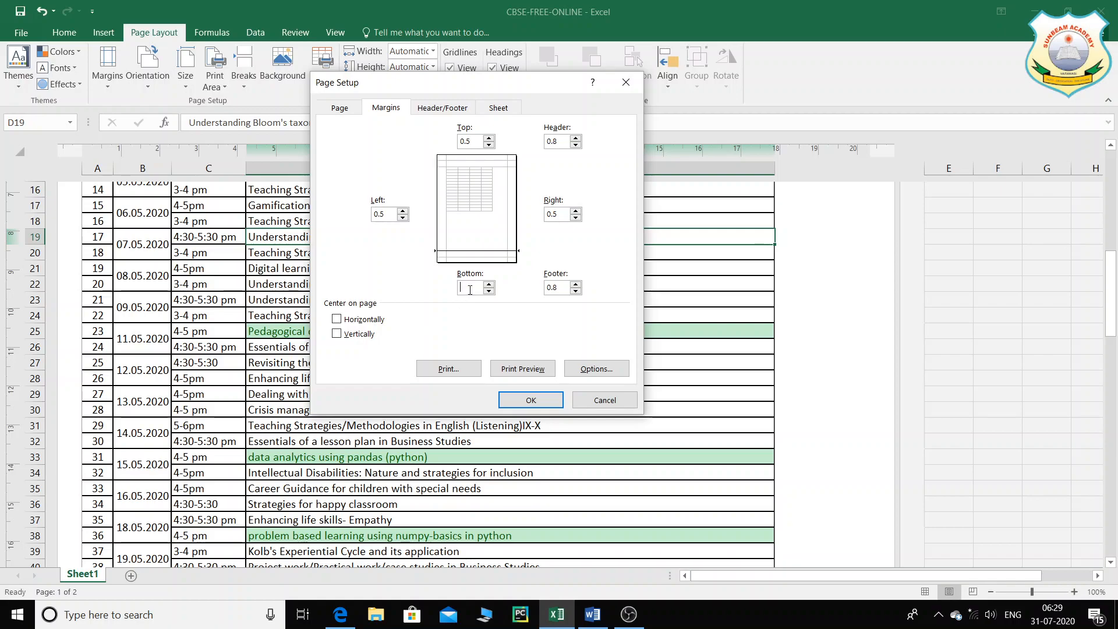
{"action": "type", "text": "0.5"}
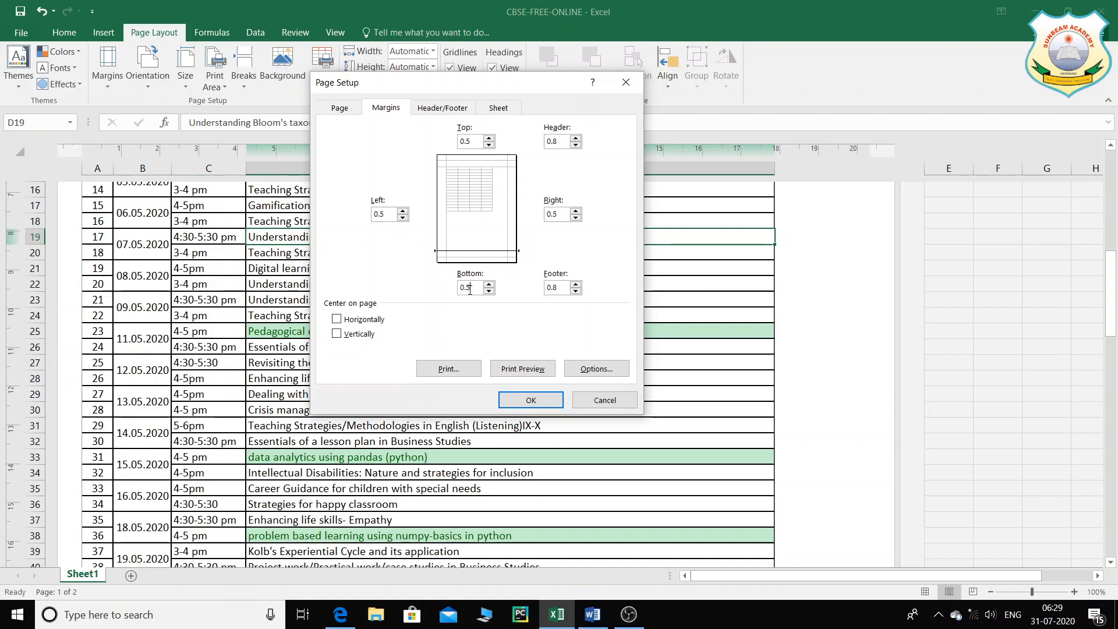
{"action": "left_click", "coordinate": [522, 369]}
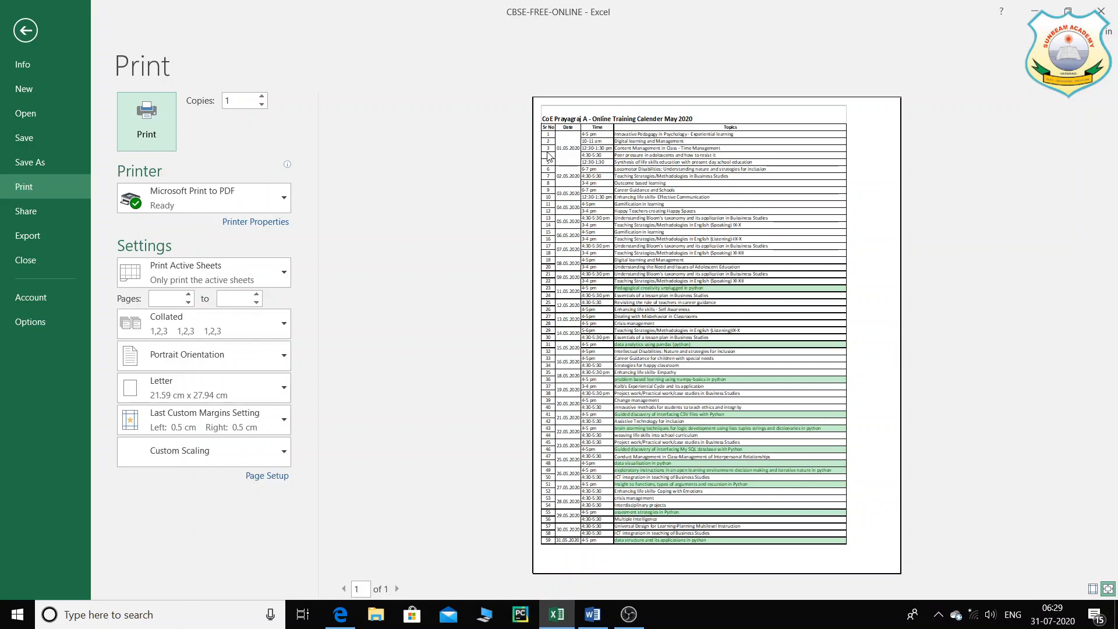
{"action": "left_click", "coordinate": [25, 30]}
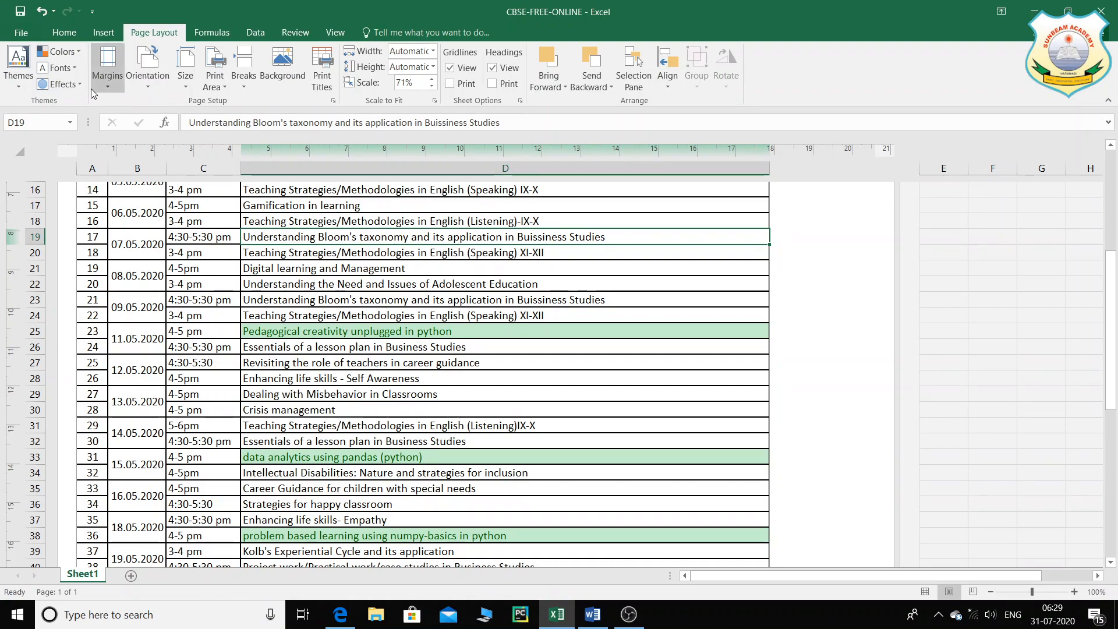
- Look at the available page orientations and return to the workbook view options
{"action": "left_click", "coordinate": [149, 89]}
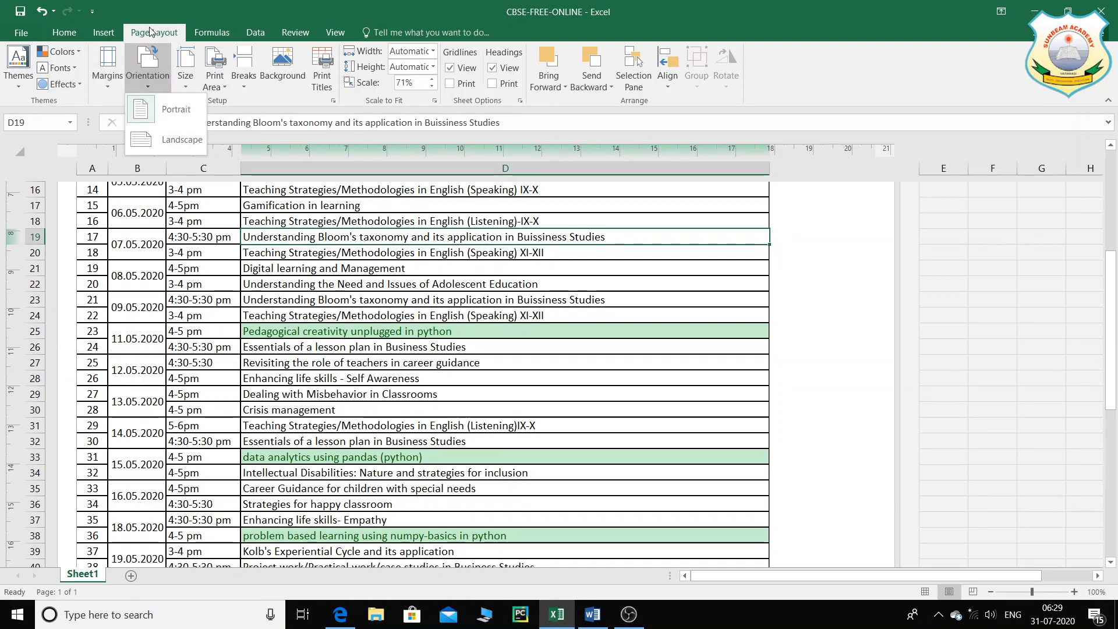
{"action": "left_click", "coordinate": [328, 34]}
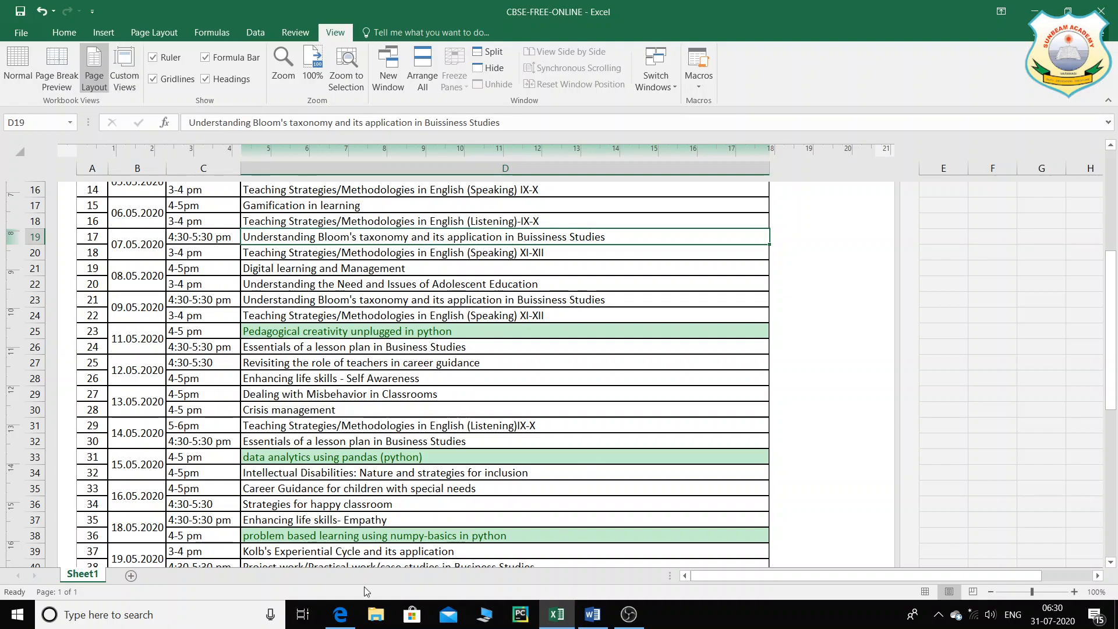
- Review the page layout options beside Figure 19 in the textbook in Edge, from margins to page headers and footers, and return to Excel
{"action": "left_click", "coordinate": [340, 614]}
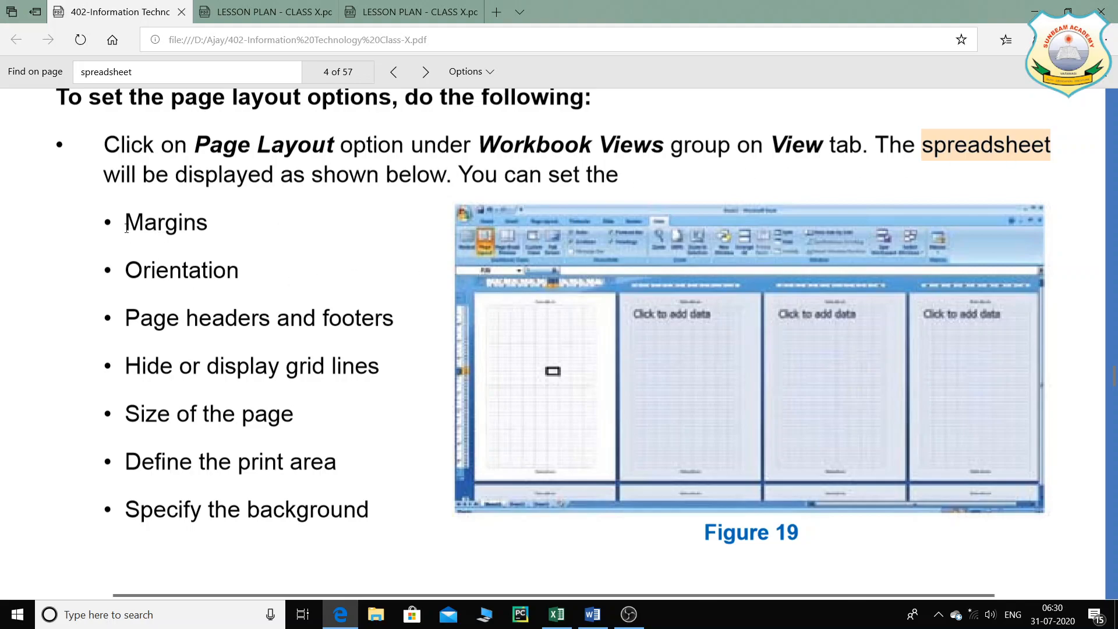
{"action": "left_click_drag", "start_coordinate": [129, 229], "coordinate": [209, 228]}
{"action": "left_click_drag", "start_coordinate": [150, 270], "coordinate": [262, 269]}
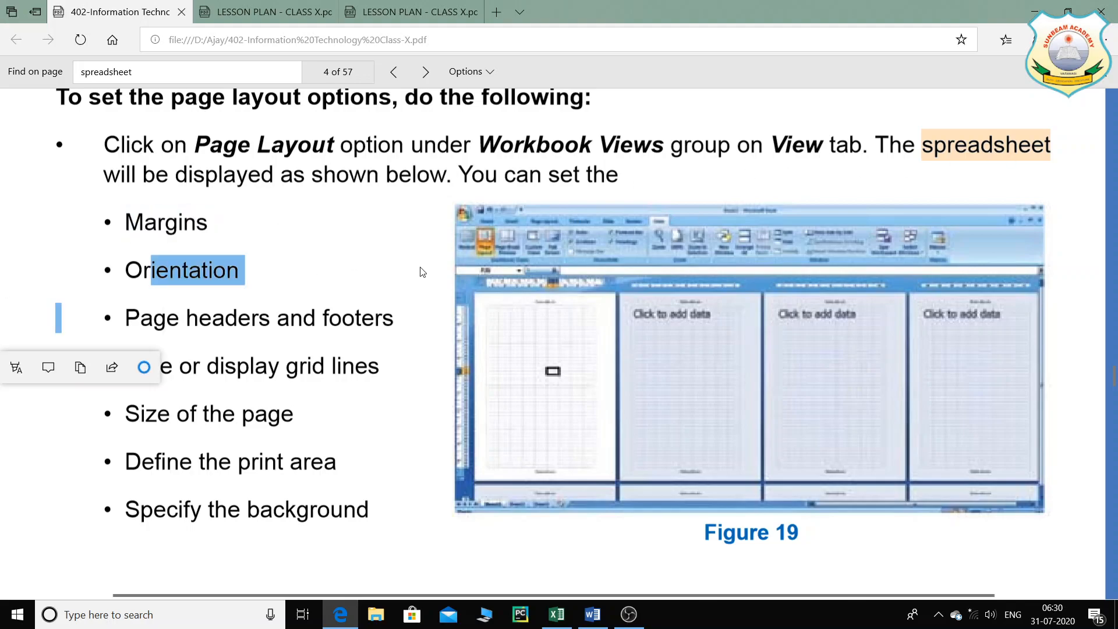
{"action": "scroll", "coordinate": [422, 272], "scroll_direction": "up", "scroll_amount": 2}
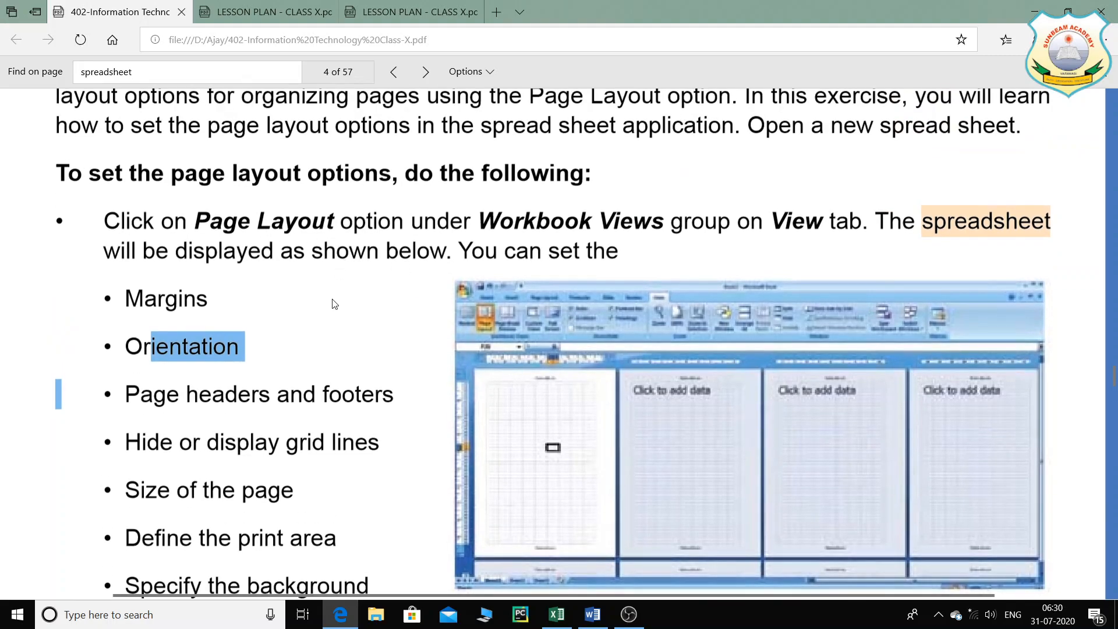
{"action": "left_click", "coordinate": [137, 306]}
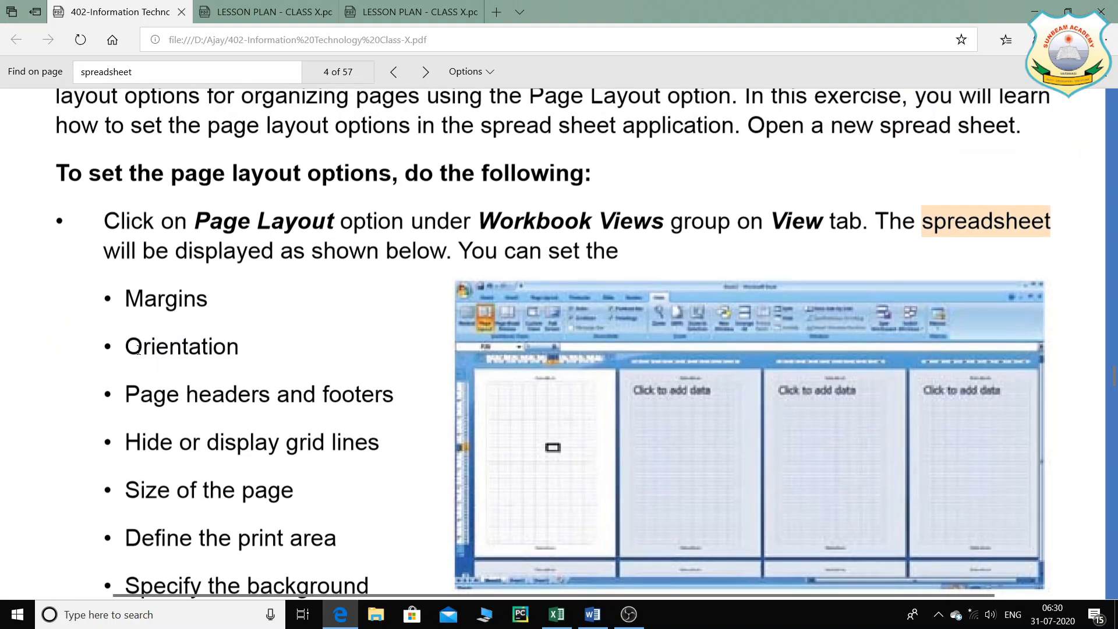
{"action": "left_click_drag", "start_coordinate": [127, 348], "coordinate": [315, 396]}
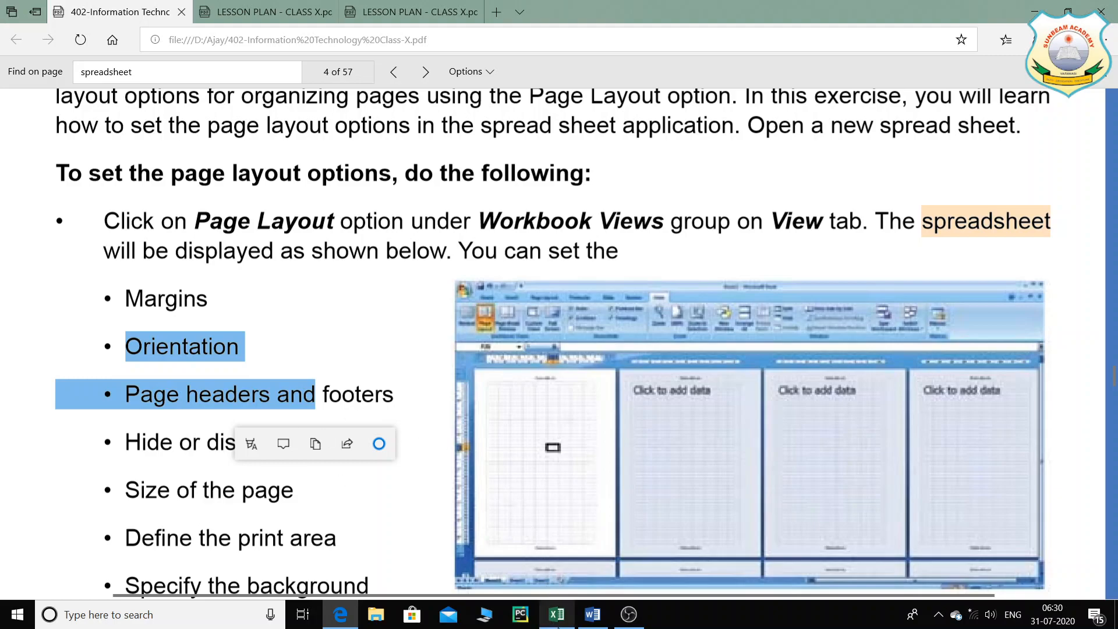
{"action": "left_click", "coordinate": [556, 614]}
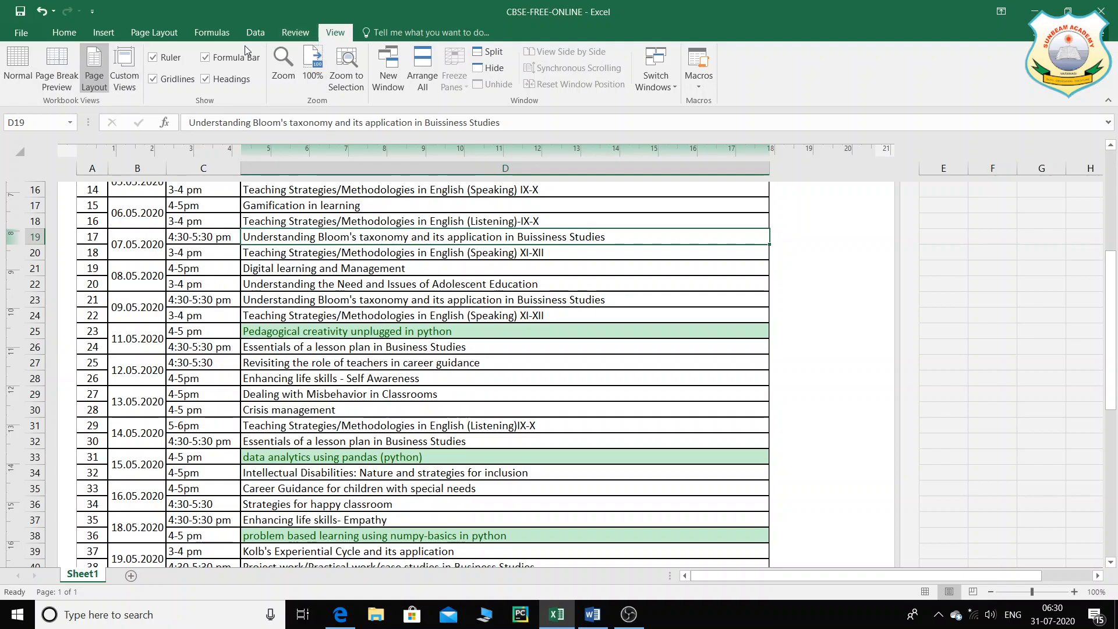
- Look through the available page orientations and paper sizes for the sheet, and return to the workbook view options
{"action": "left_click", "coordinate": [168, 40]}
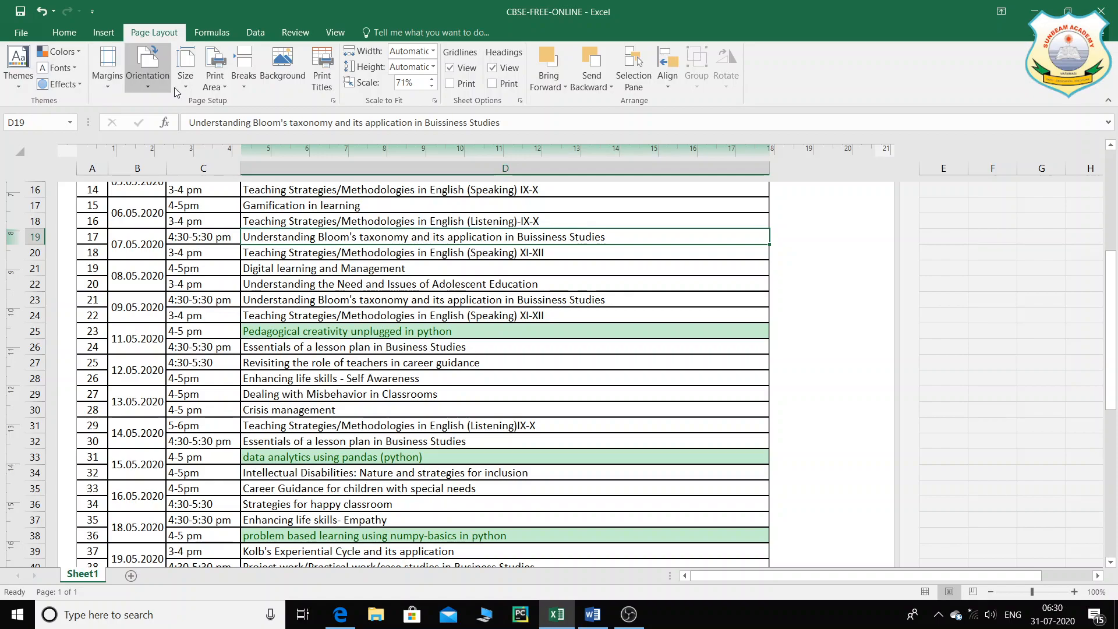
{"action": "left_click", "coordinate": [156, 87]}
{"action": "left_click", "coordinate": [191, 83]}
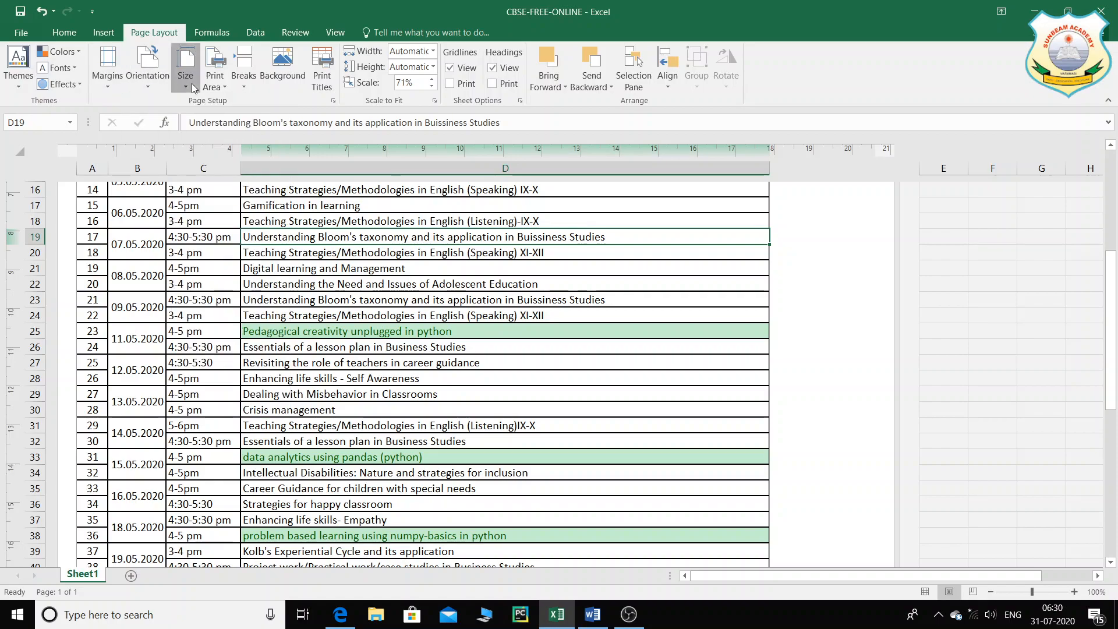
{"action": "left_click", "coordinate": [192, 85]}
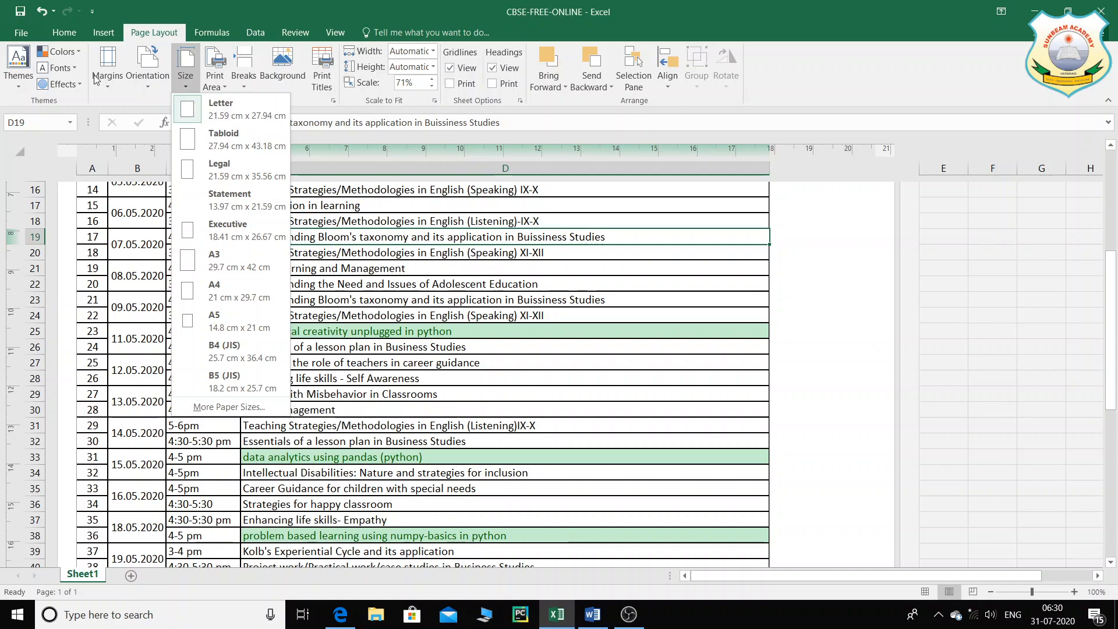
{"action": "left_click", "coordinate": [106, 89]}
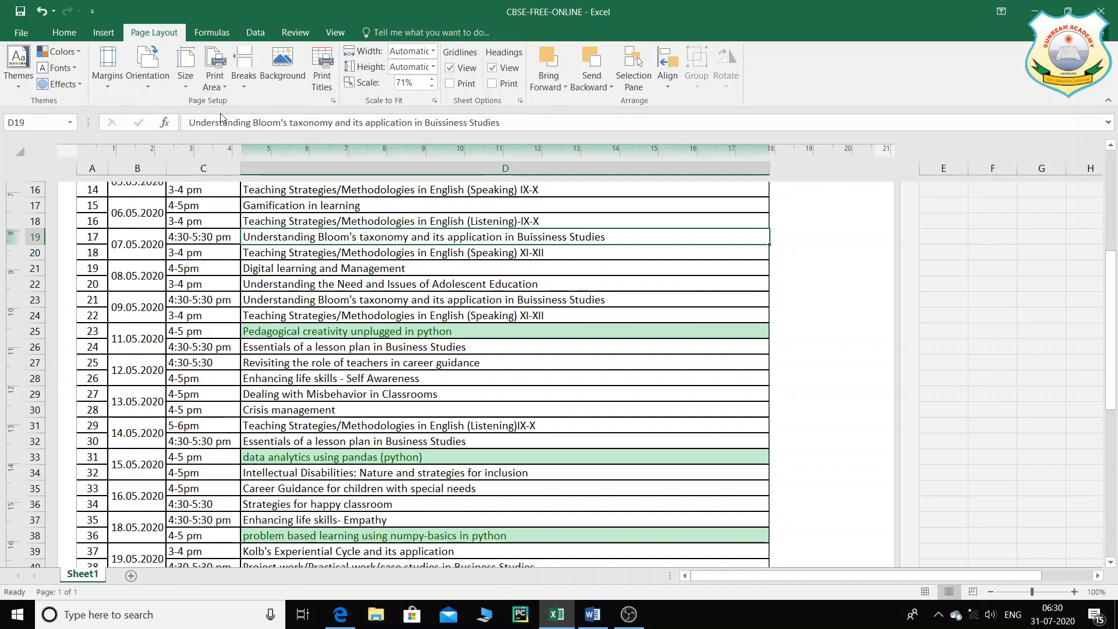
{"action": "left_click", "coordinate": [335, 32]}
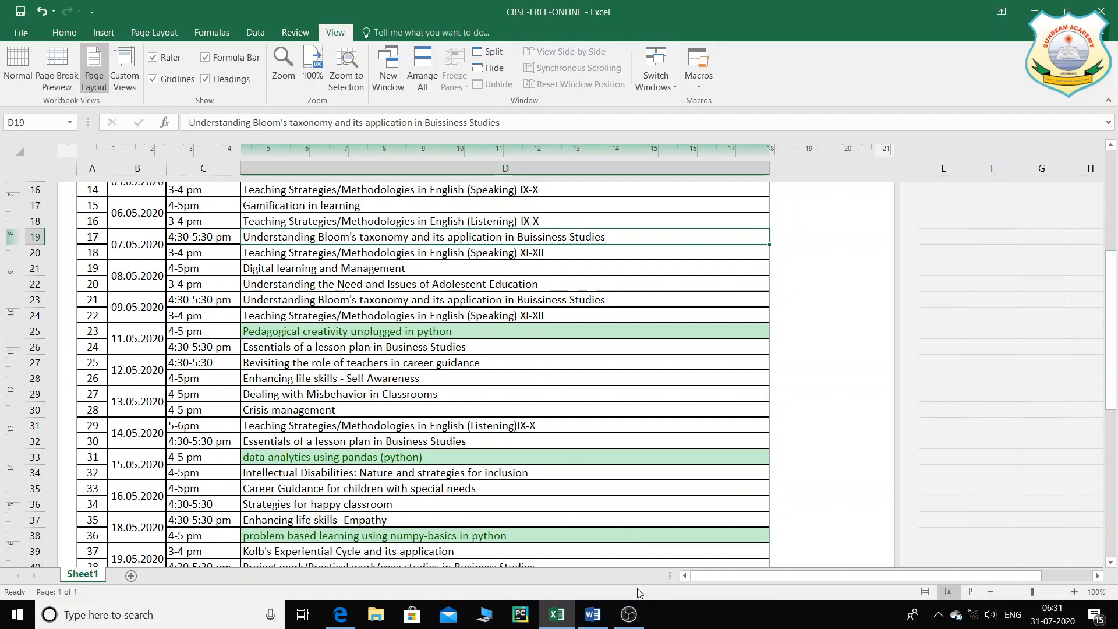
- Review and highlight "Size of the page" in the textbook's page layout list in Edge, and return to Excel's page layout options
{"action": "mouse_move", "coordinate": [601, 612]}
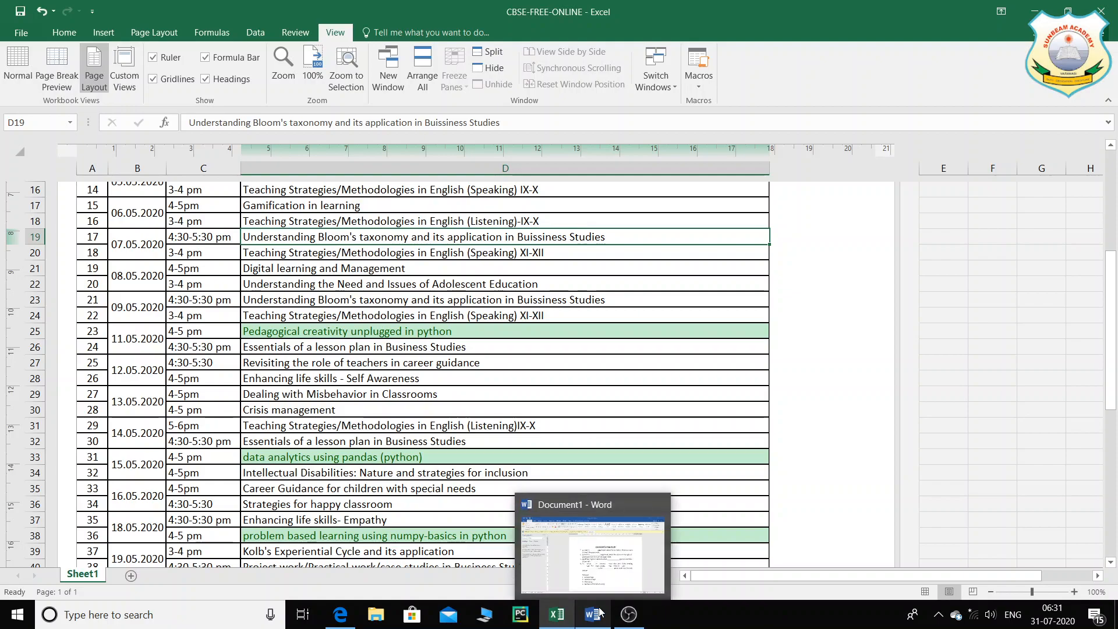
{"action": "left_click", "coordinate": [340, 615]}
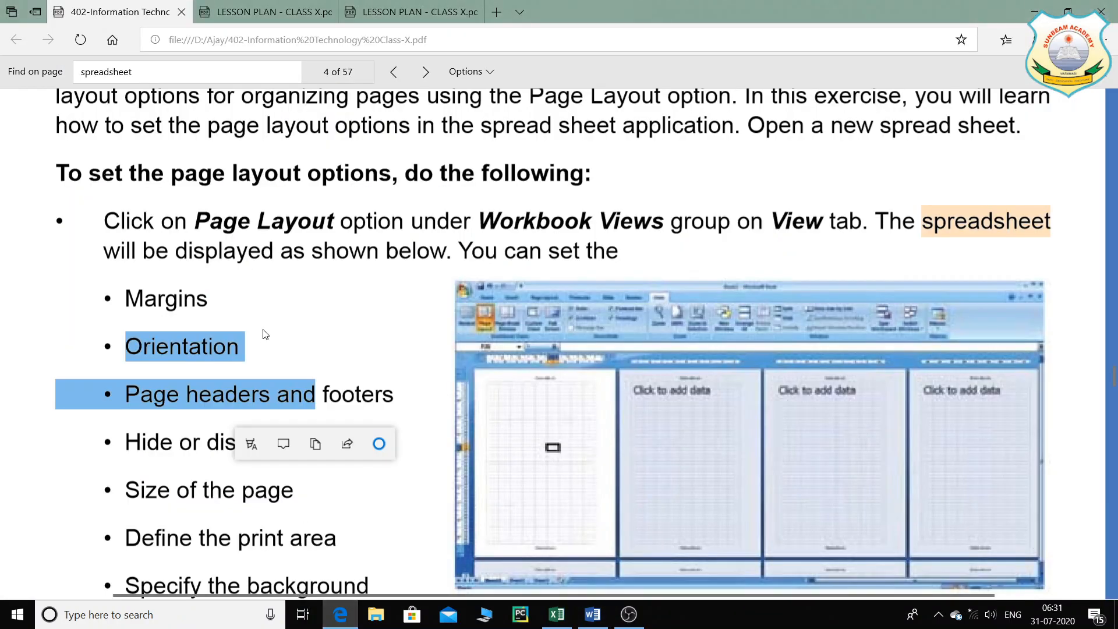
{"action": "scroll", "coordinate": [268, 332], "scroll_direction": "down", "scroll_amount": 4}
{"action": "scroll", "coordinate": [267, 332], "scroll_direction": "up", "scroll_amount": 3}
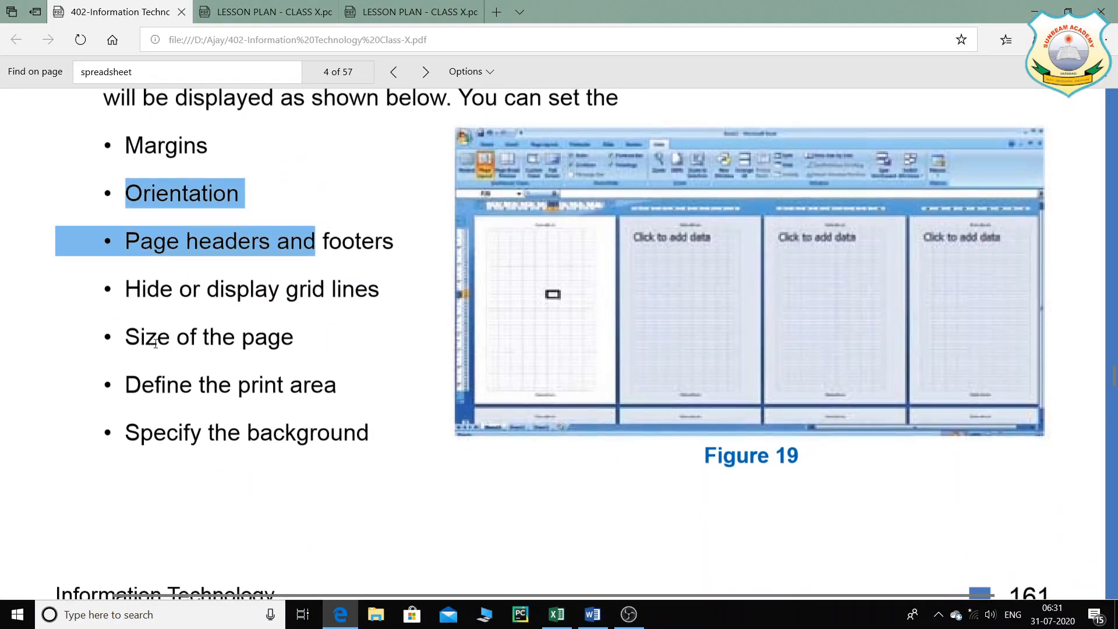
{"action": "left_click_drag", "start_coordinate": [133, 336], "coordinate": [351, 341]}
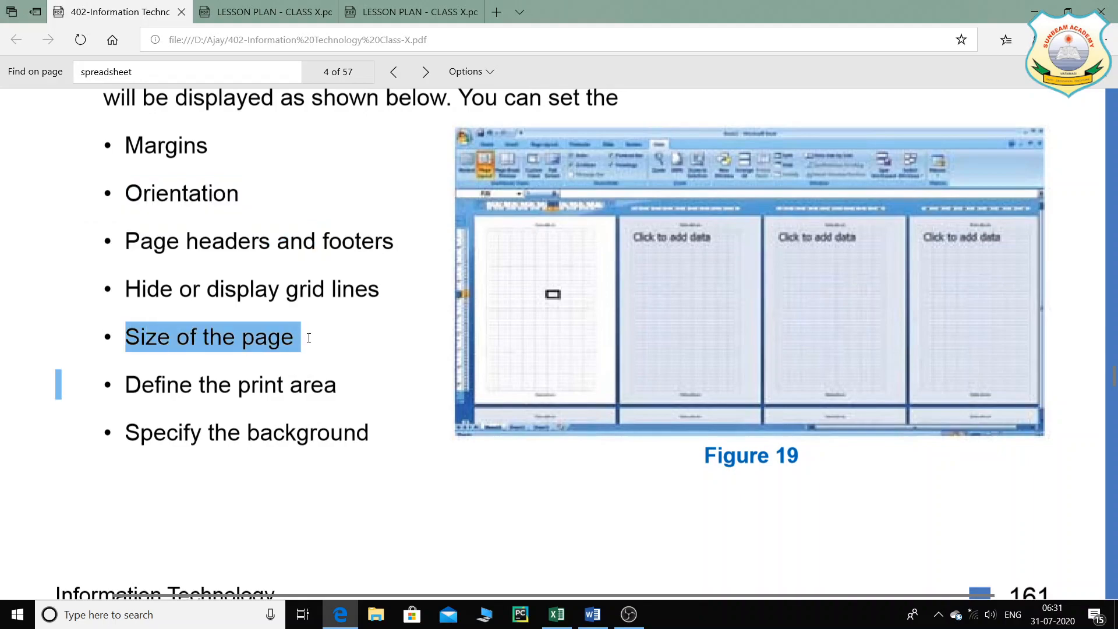
{"action": "left_click", "coordinate": [558, 616]}
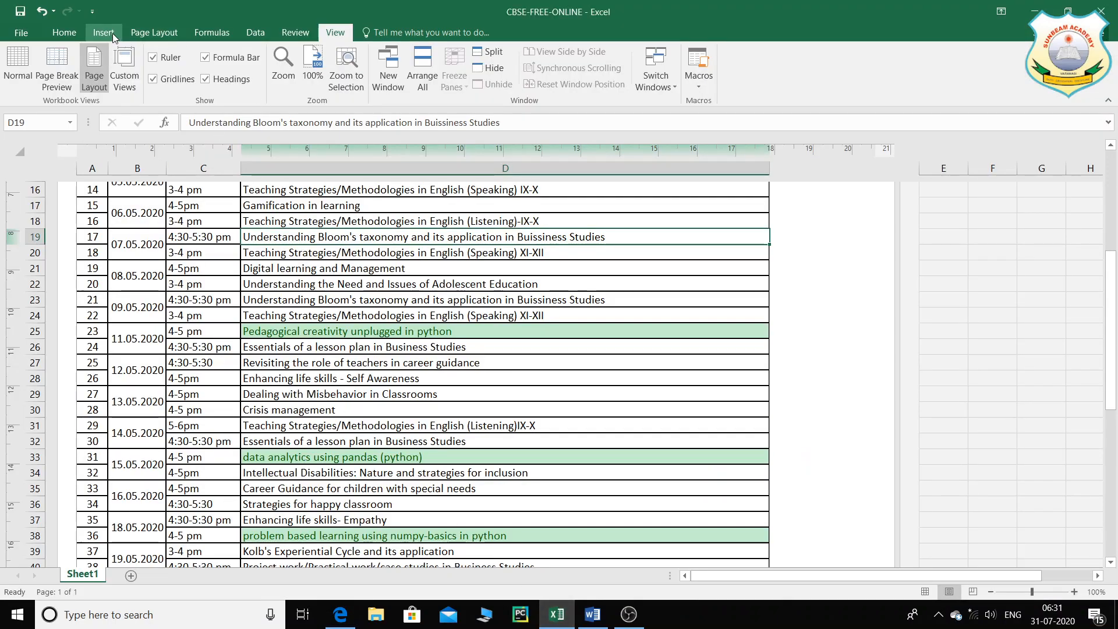
{"action": "left_click", "coordinate": [149, 32]}
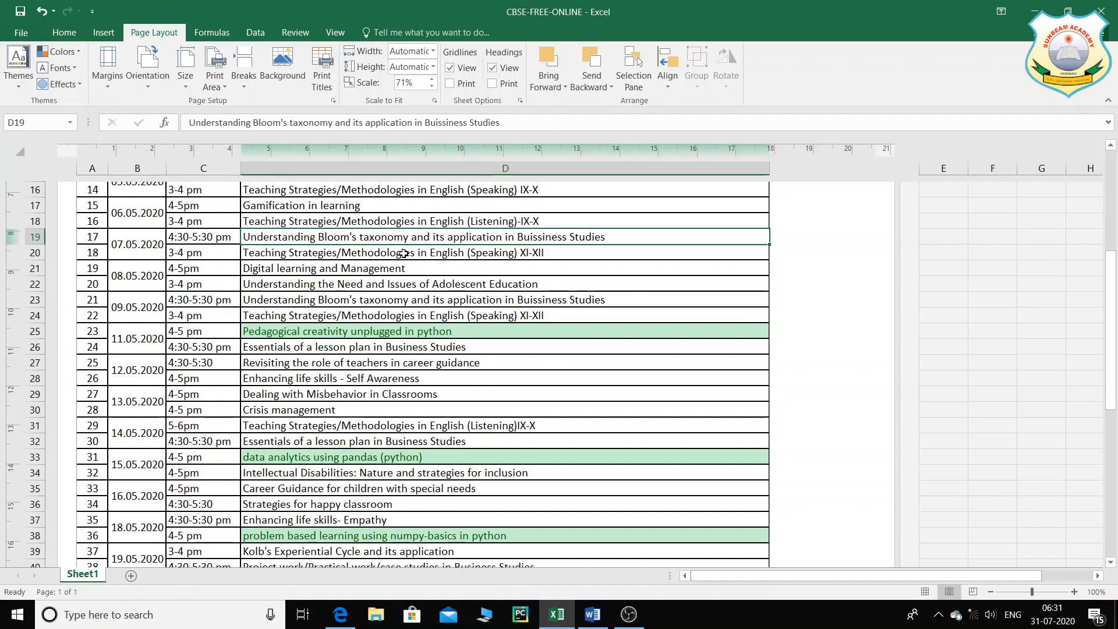
- Switch to Edge and highlight the print area and background items in the textbook's list of page layout options
{"action": "left_click", "coordinate": [556, 616]}
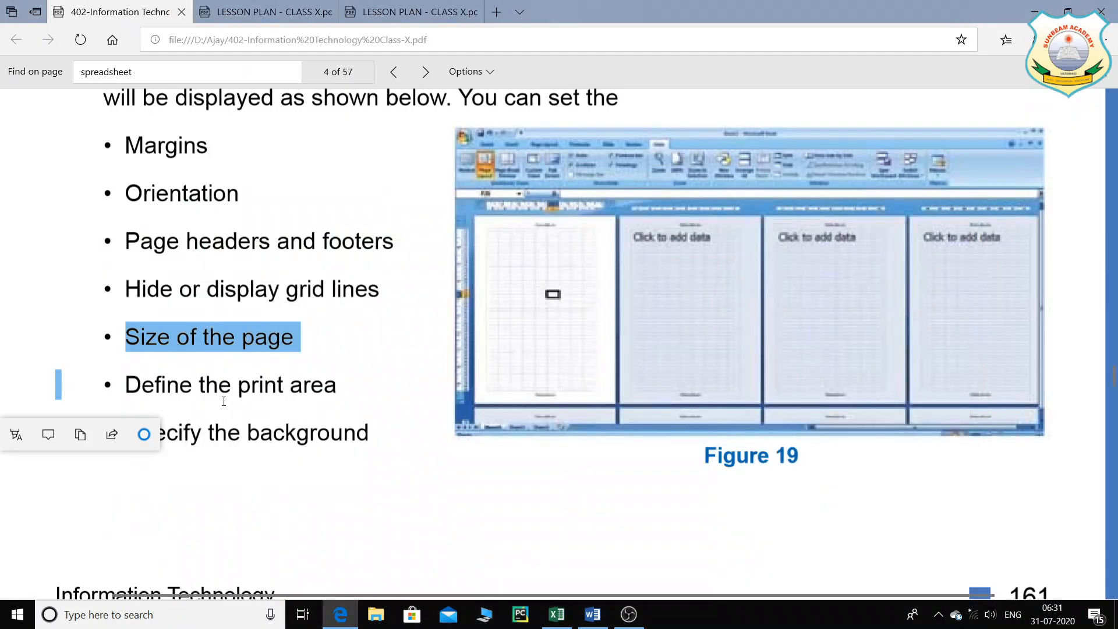
{"action": "left_click_drag", "start_coordinate": [200, 385], "coordinate": [364, 389]}
{"action": "left_click_drag", "start_coordinate": [183, 433], "coordinate": [357, 427]}
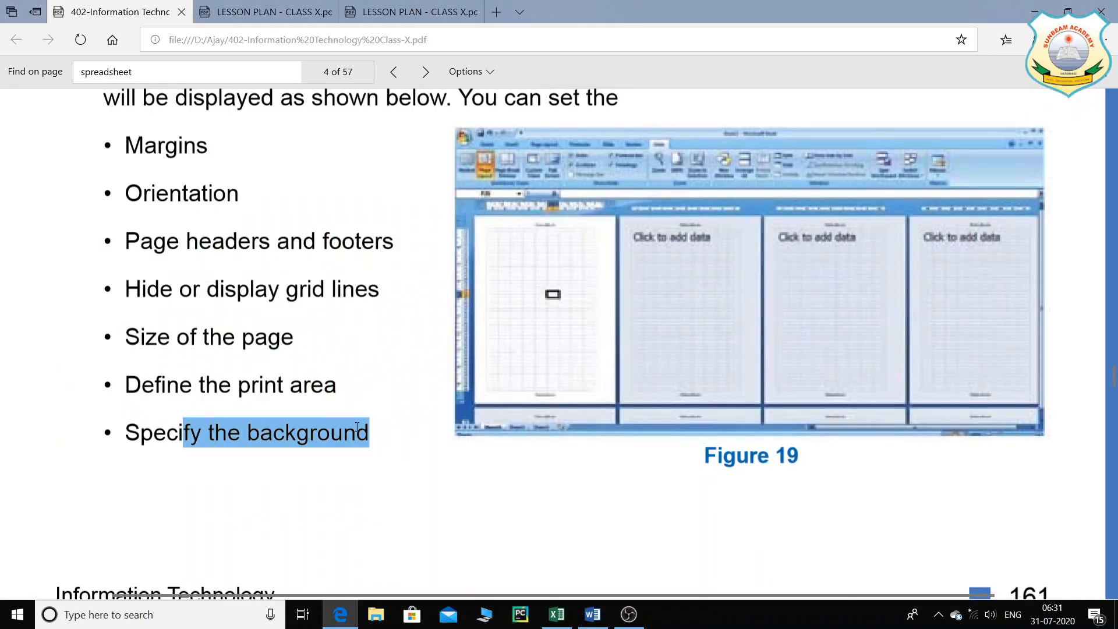
{"action": "scroll", "coordinate": [292, 314], "scroll_direction": "up", "scroll_amount": 4}
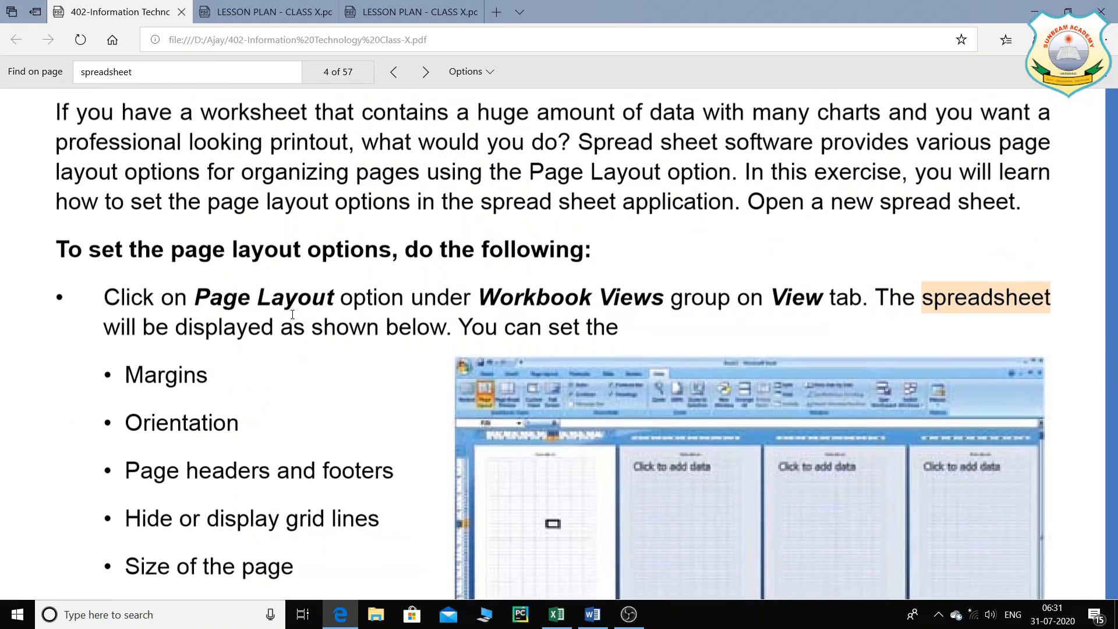
{"action": "scroll", "coordinate": [300, 340], "scroll_direction": "down", "scroll_amount": 4}
- Read the margin instructions around Figures 20 and 21 and highlight the line about setting margin values manually
{"action": "scroll", "coordinate": [292, 267], "scroll_direction": "down", "scroll_amount": 12}
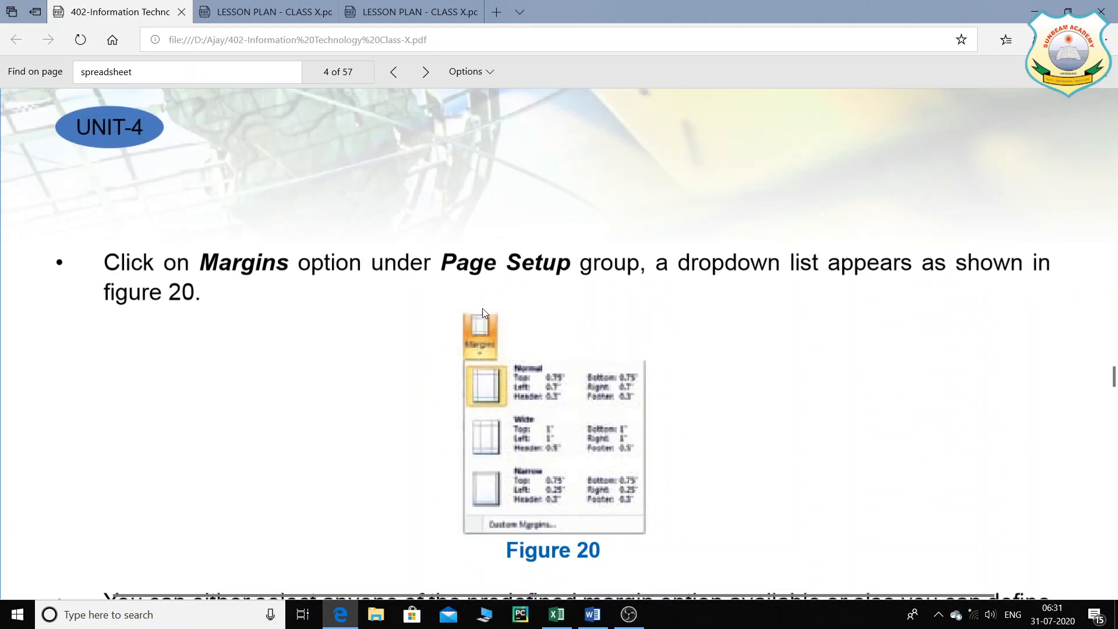
{"action": "scroll", "coordinate": [271, 285], "scroll_direction": "down", "scroll_amount": 4}
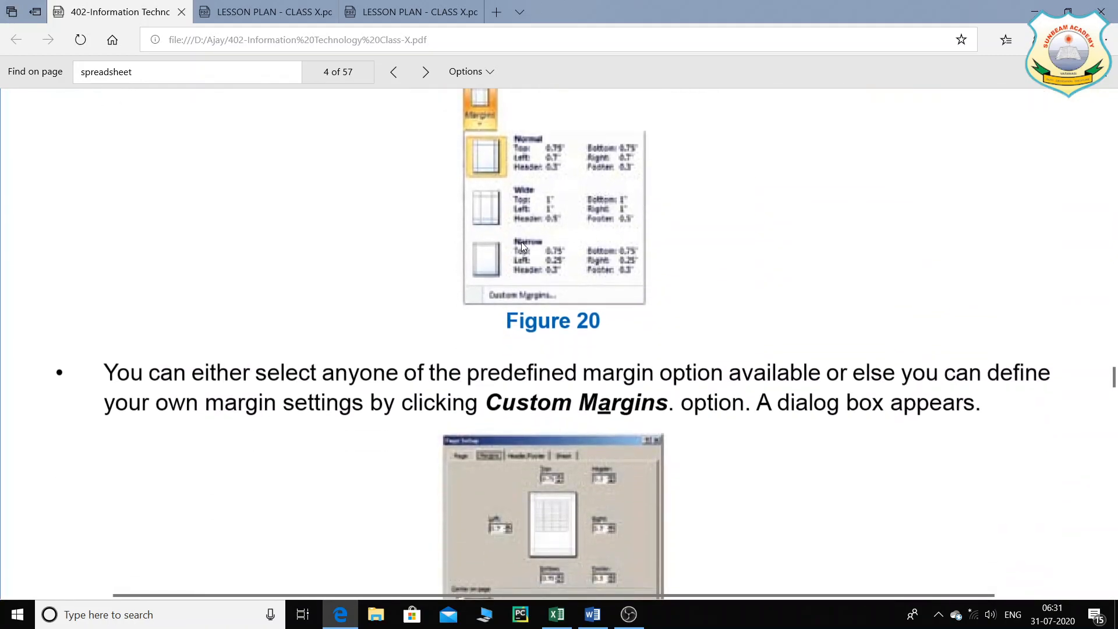
{"action": "scroll", "coordinate": [533, 284], "scroll_direction": "down", "scroll_amount": 4}
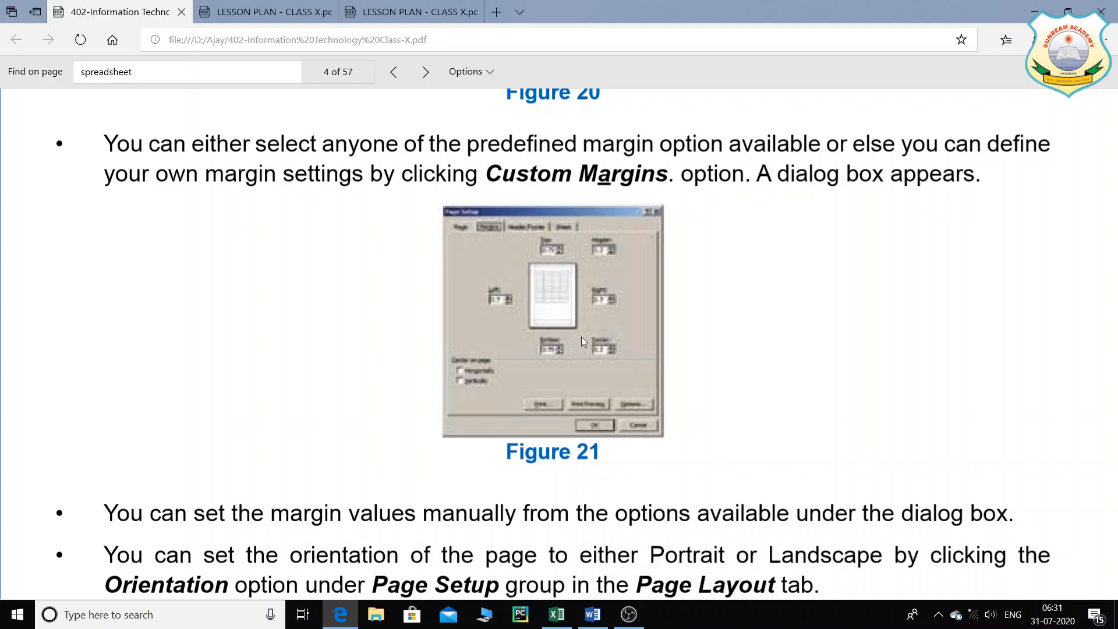
{"action": "scroll", "coordinate": [659, 320], "scroll_direction": "down", "scroll_amount": 3}
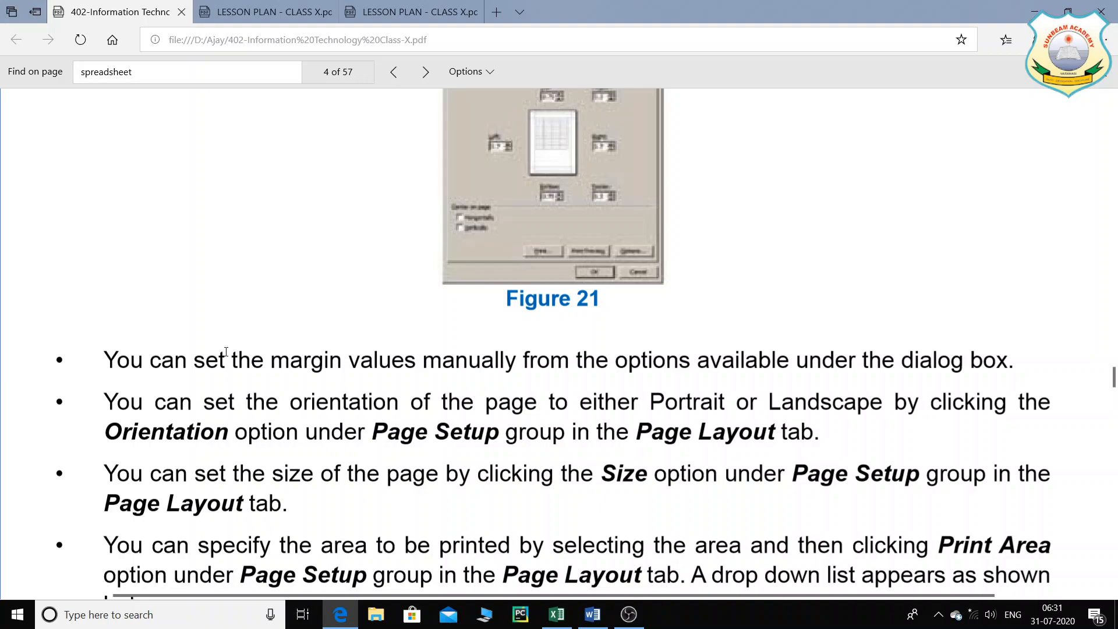
{"action": "left_click_drag", "start_coordinate": [121, 354], "coordinate": [429, 366]}
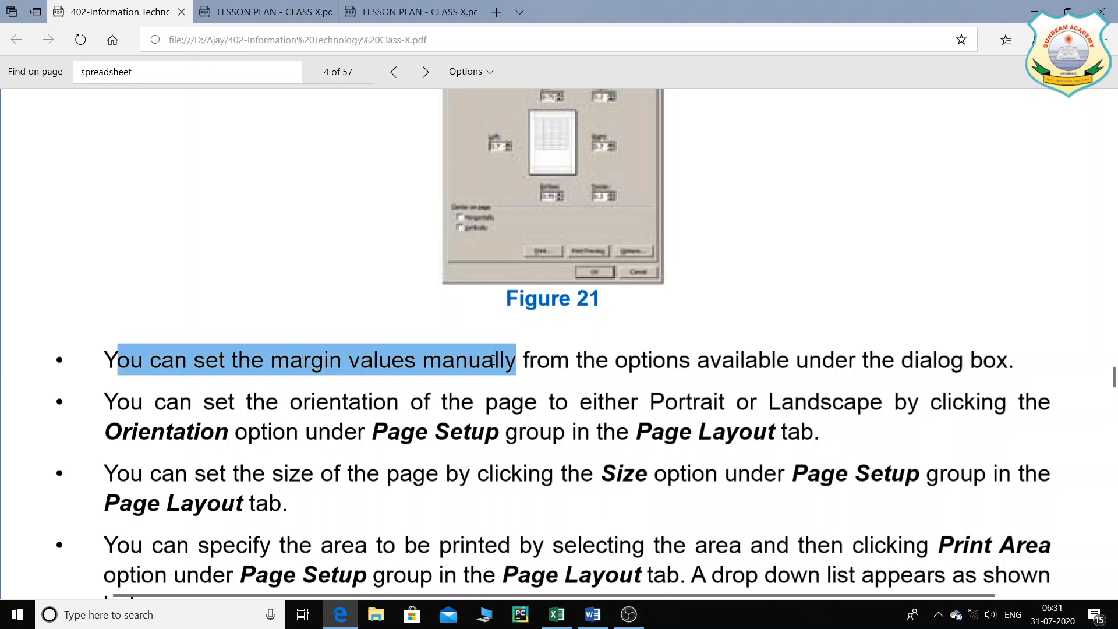
{"action": "left_click_drag", "start_coordinate": [508, 362], "coordinate": [568, 362]}
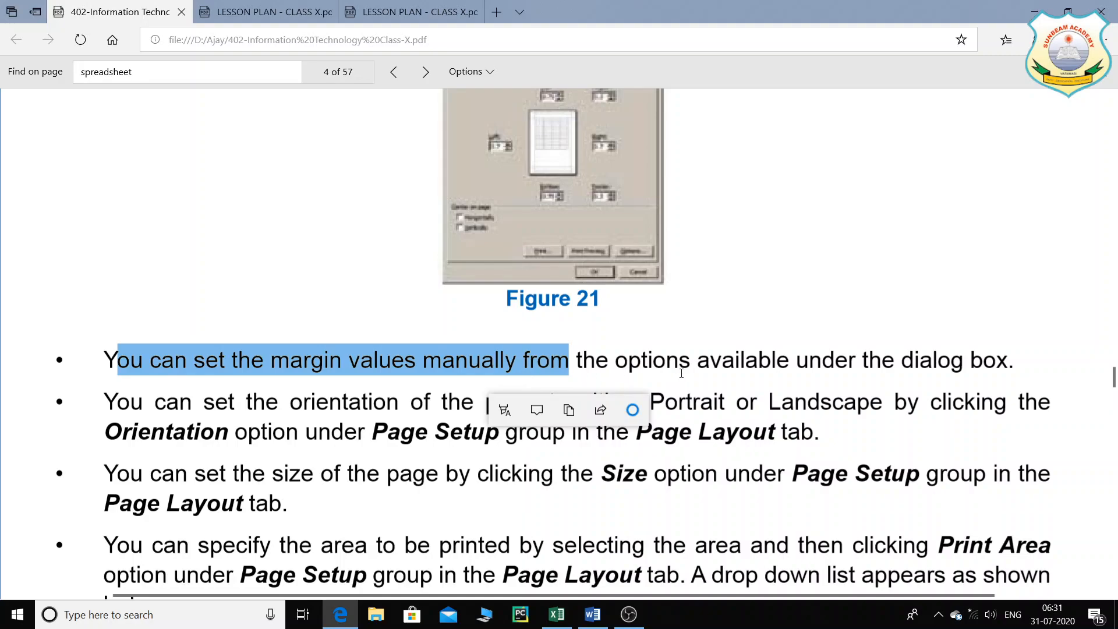
- Read the textbook's instructions on orientation, page size, print area and background, through to the exercise and fill-in-the-blanks assessment
{"action": "scroll", "coordinate": [542, 343], "scroll_direction": "down", "scroll_amount": 4}
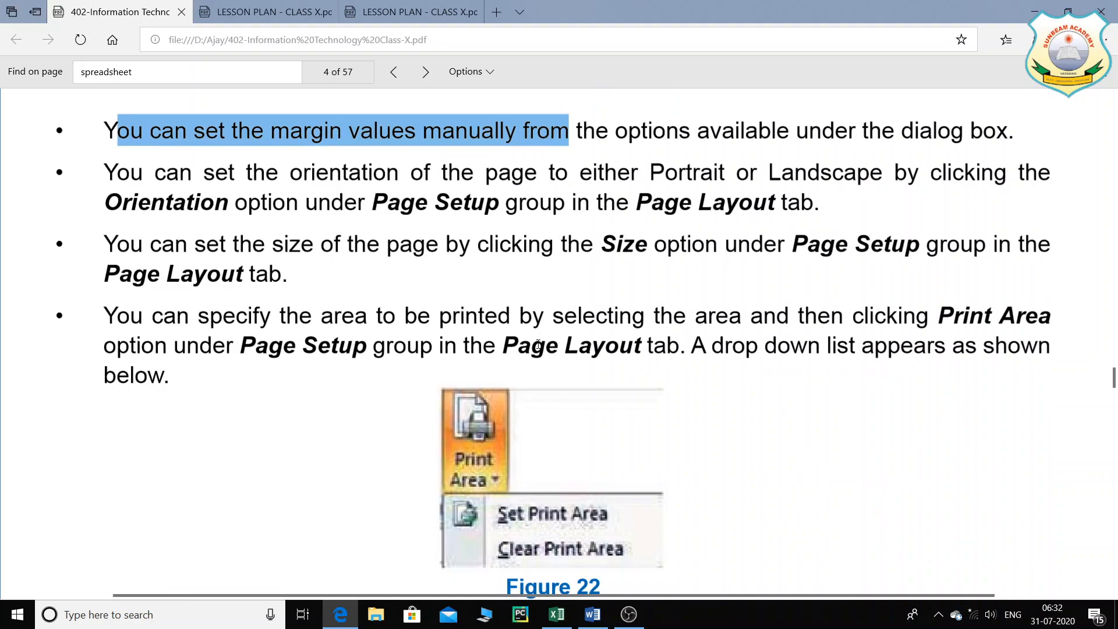
{"action": "scroll", "coordinate": [644, 372], "scroll_direction": "down", "scroll_amount": 12}
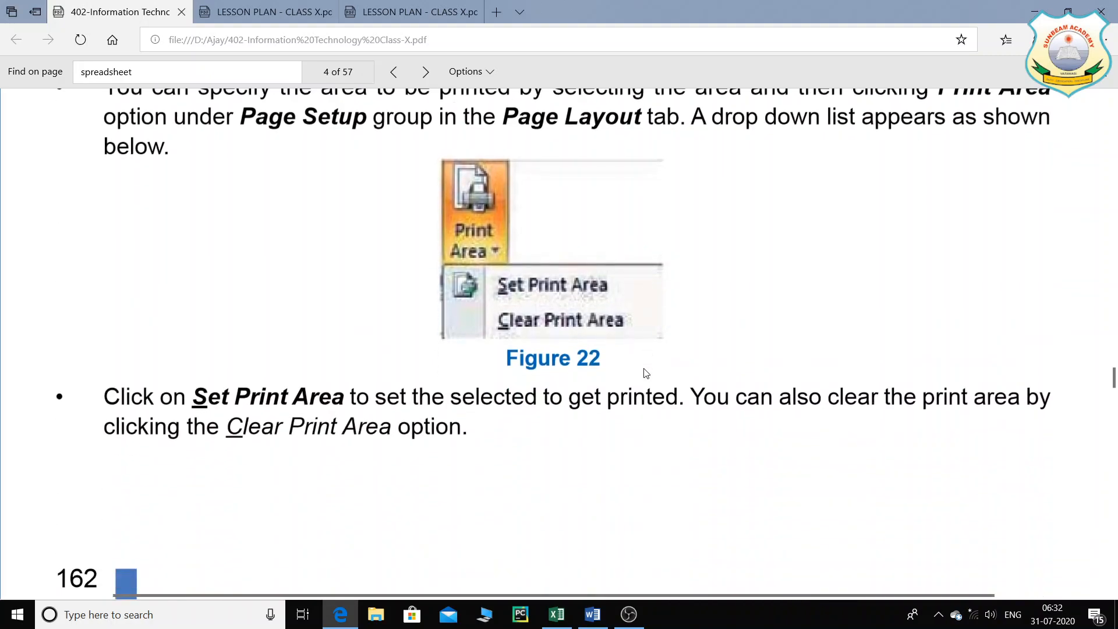
{"action": "scroll", "coordinate": [646, 373], "scroll_direction": "down", "scroll_amount": 3}
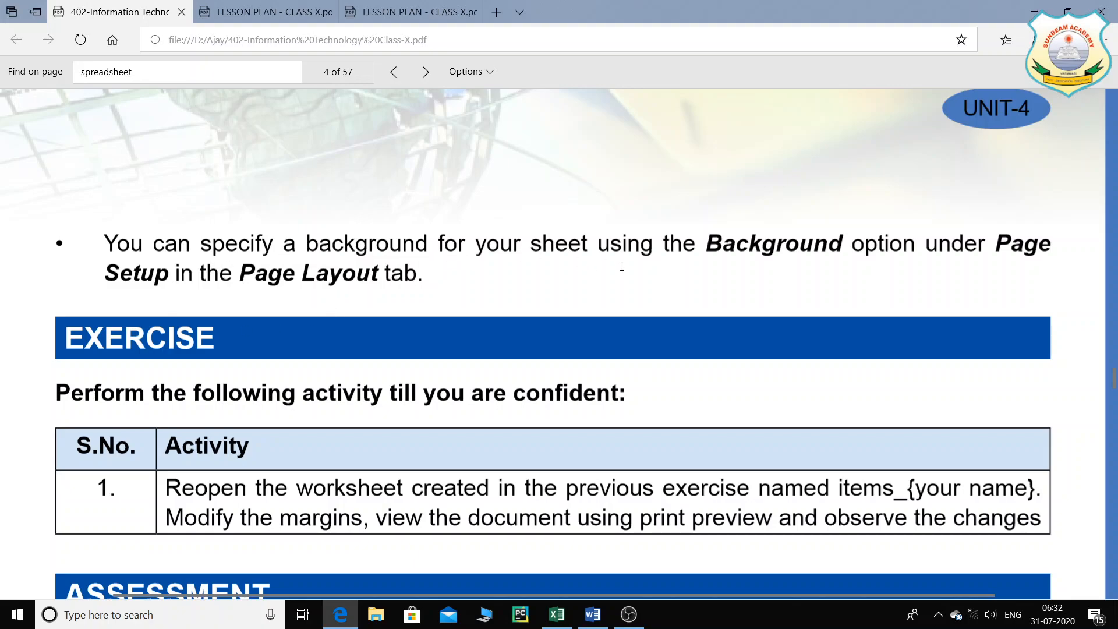
{"action": "scroll", "coordinate": [622, 266], "scroll_direction": "down", "scroll_amount": 6}
{"action": "scroll", "coordinate": [622, 266], "scroll_direction": "up", "scroll_amount": 5}
{"action": "scroll", "coordinate": [622, 266], "scroll_direction": "down", "scroll_amount": 14}
{"action": "scroll", "coordinate": [622, 286], "scroll_direction": "up", "scroll_amount": 12}
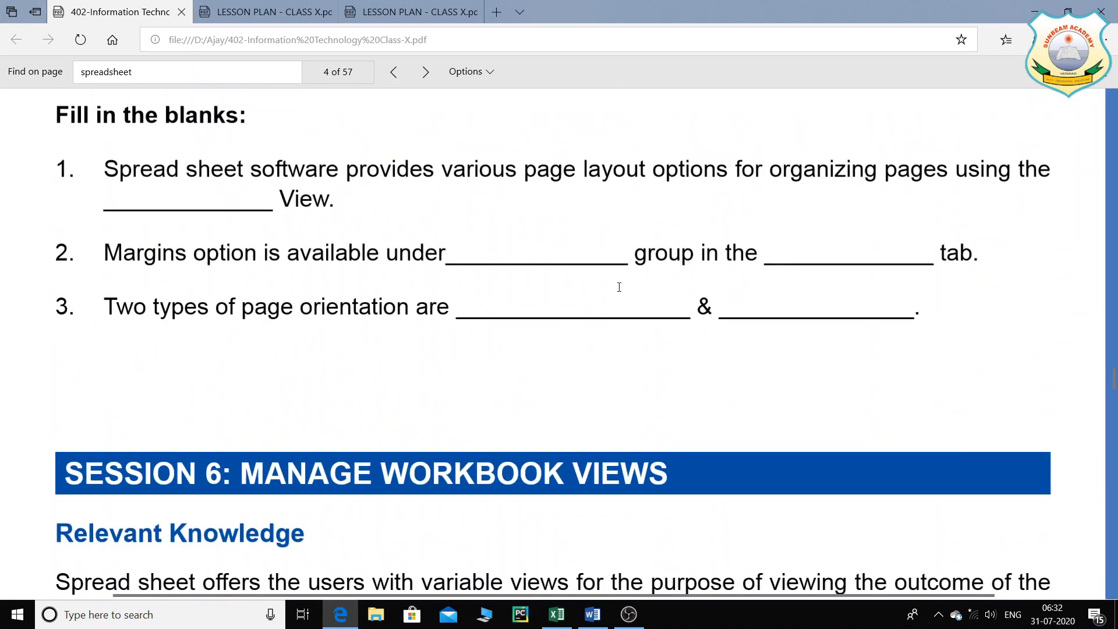
- Read the introduction to Session 6: Manage Workbook Views and its list of views from Normal to Full Screen
{"action": "scroll", "coordinate": [619, 287], "scroll_direction": "down", "scroll_amount": 7}
{"action": "scroll", "coordinate": [619, 286], "scroll_direction": "down", "scroll_amount": 7}
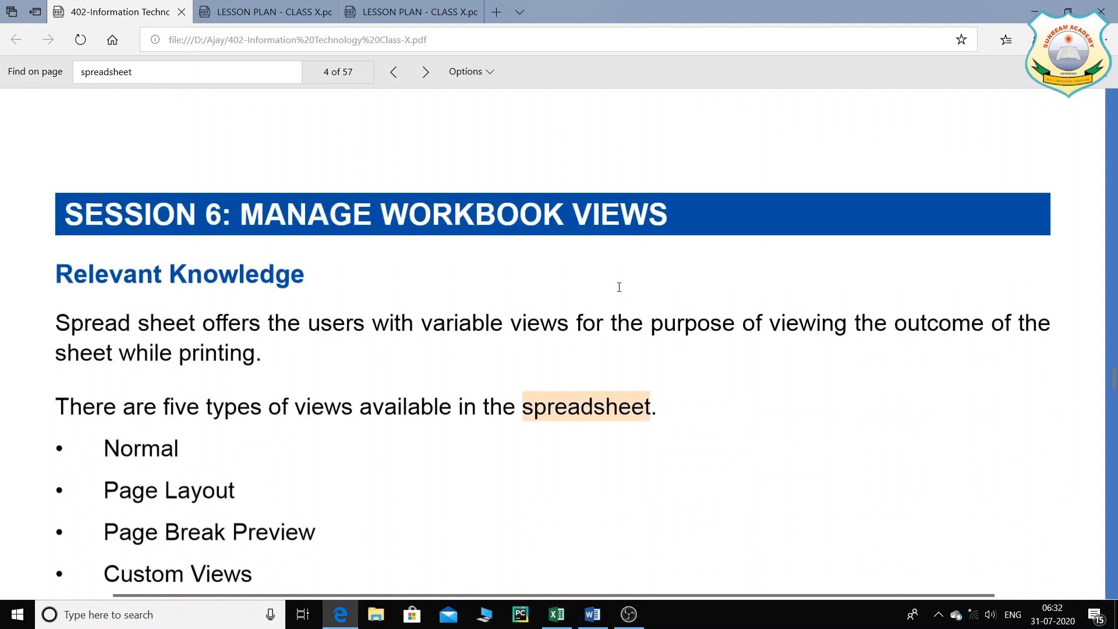
{"action": "scroll", "coordinate": [619, 287], "scroll_direction": "up", "scroll_amount": 2}
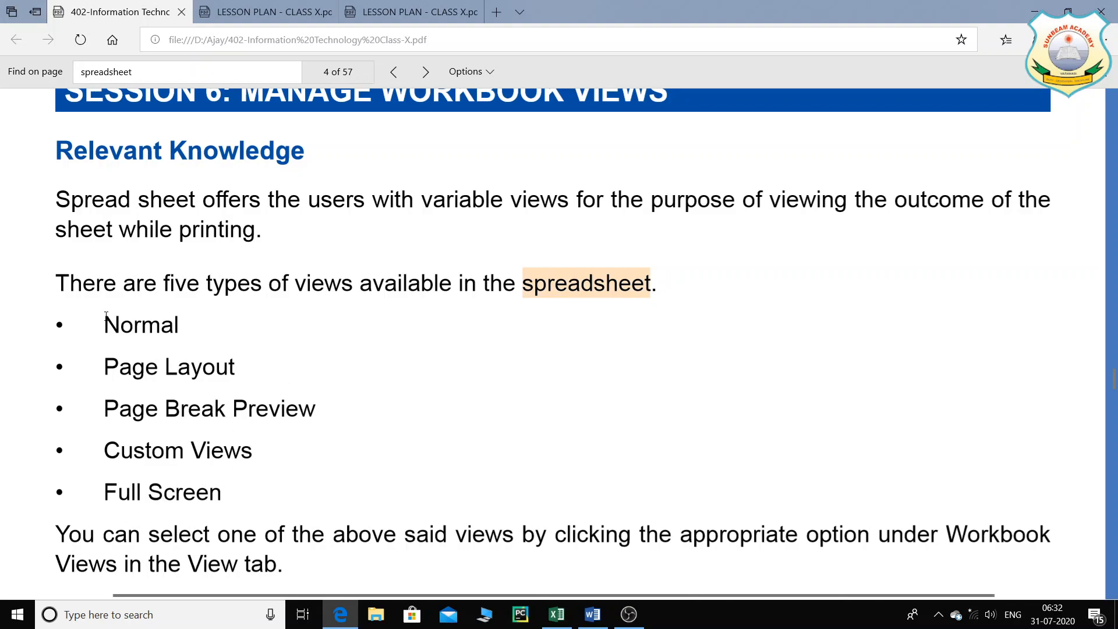
{"action": "scroll", "coordinate": [178, 325], "scroll_direction": "up", "scroll_amount": 1}
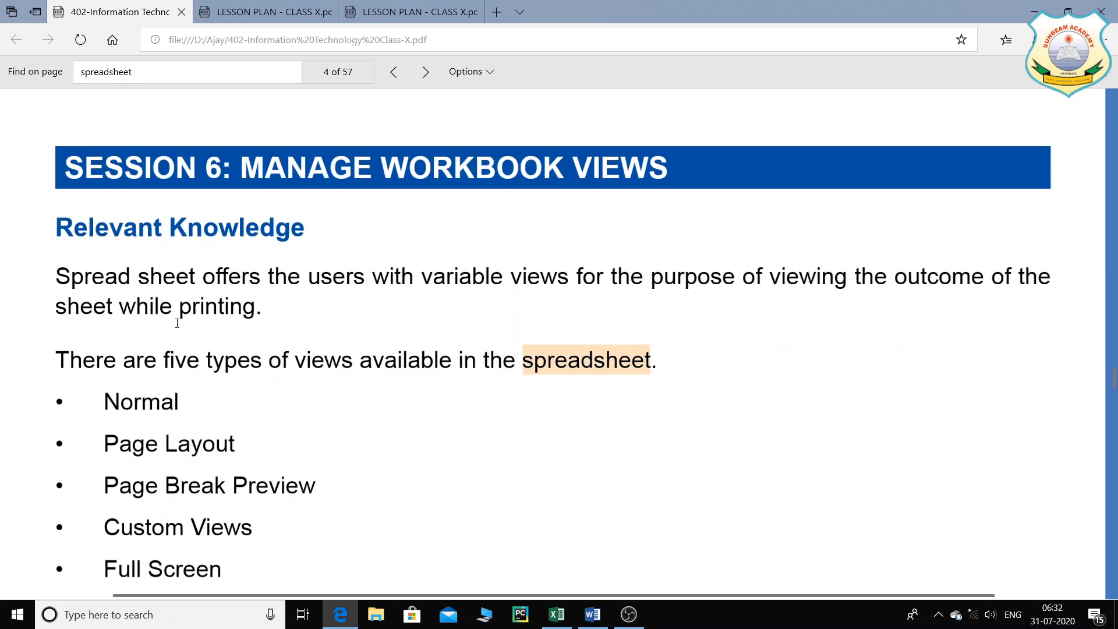
{"action": "scroll", "coordinate": [178, 325], "scroll_direction": "up", "scroll_amount": 1}
{"action": "scroll", "coordinate": [561, 245], "scroll_direction": "down", "scroll_amount": 1}
{"action": "scroll", "coordinate": [560, 243], "scroll_direction": "up", "scroll_amount": 2}
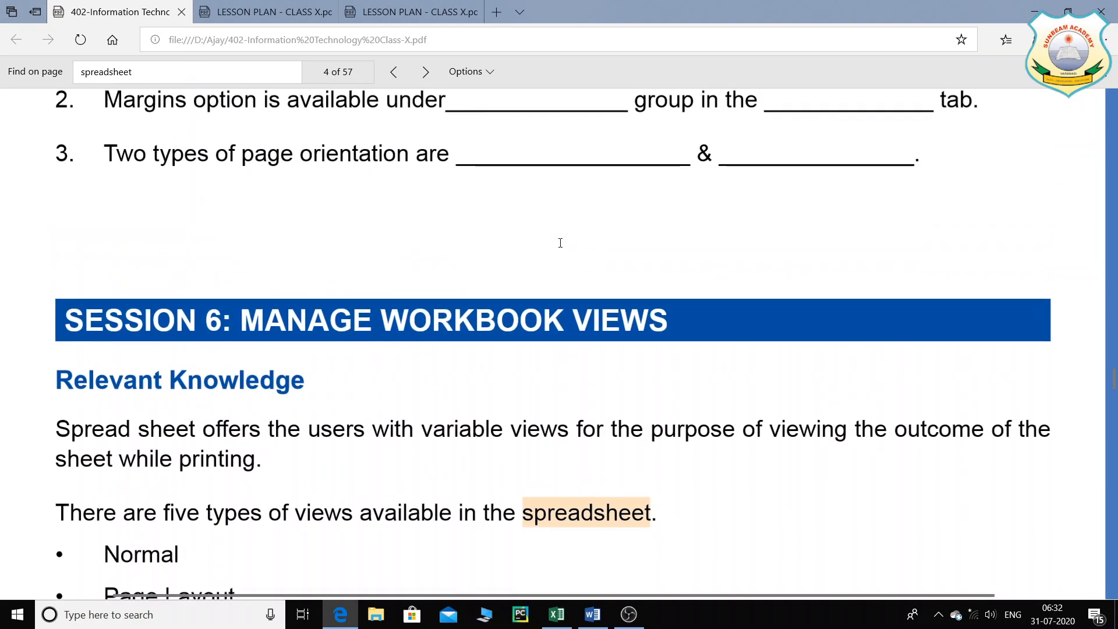
{"action": "scroll", "coordinate": [560, 243], "scroll_direction": "down", "scroll_amount": 2}
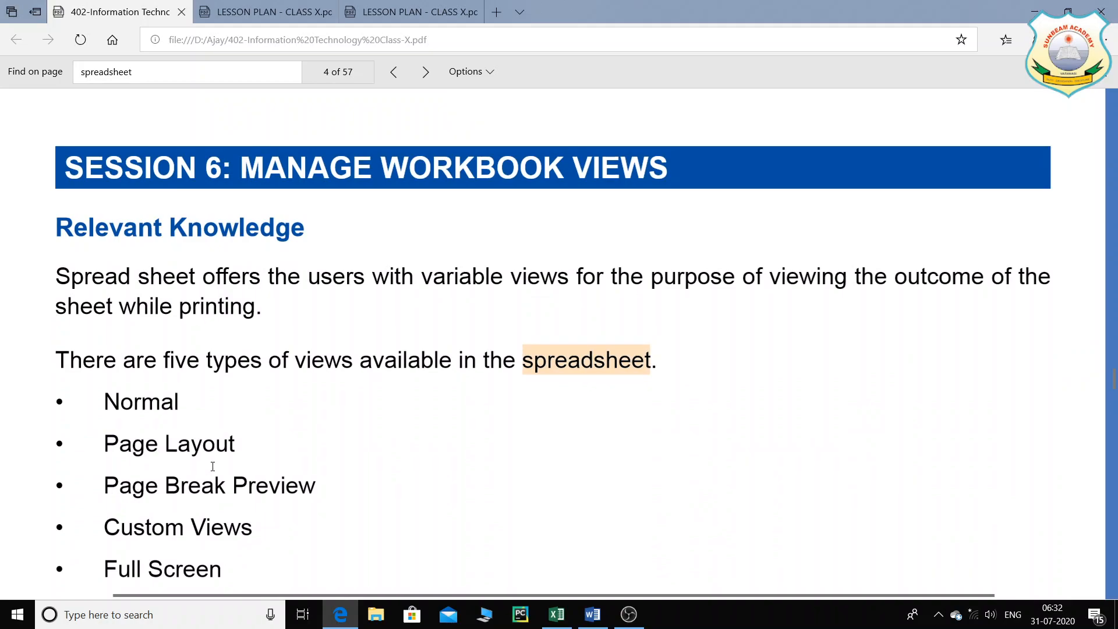
- Look back over the assessment, print area, Figure 19 and Figure 21 passages of the page layout session, and return to Excel
{"action": "scroll", "coordinate": [341, 405], "scroll_direction": "up", "scroll_amount": 5}
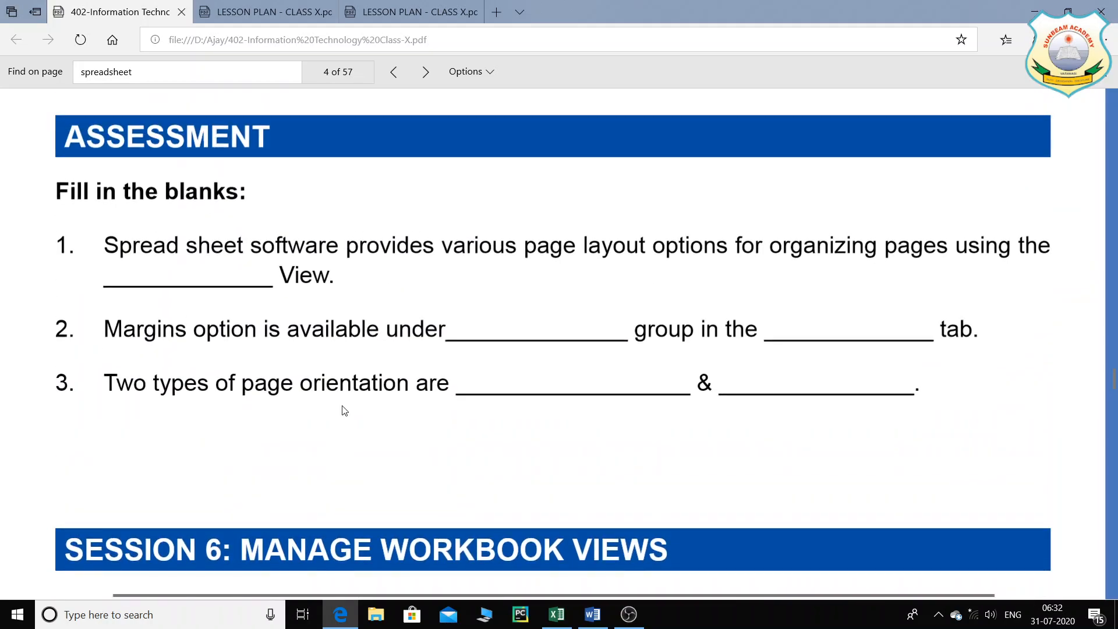
{"action": "scroll", "coordinate": [345, 410], "scroll_direction": "up", "scroll_amount": 19}
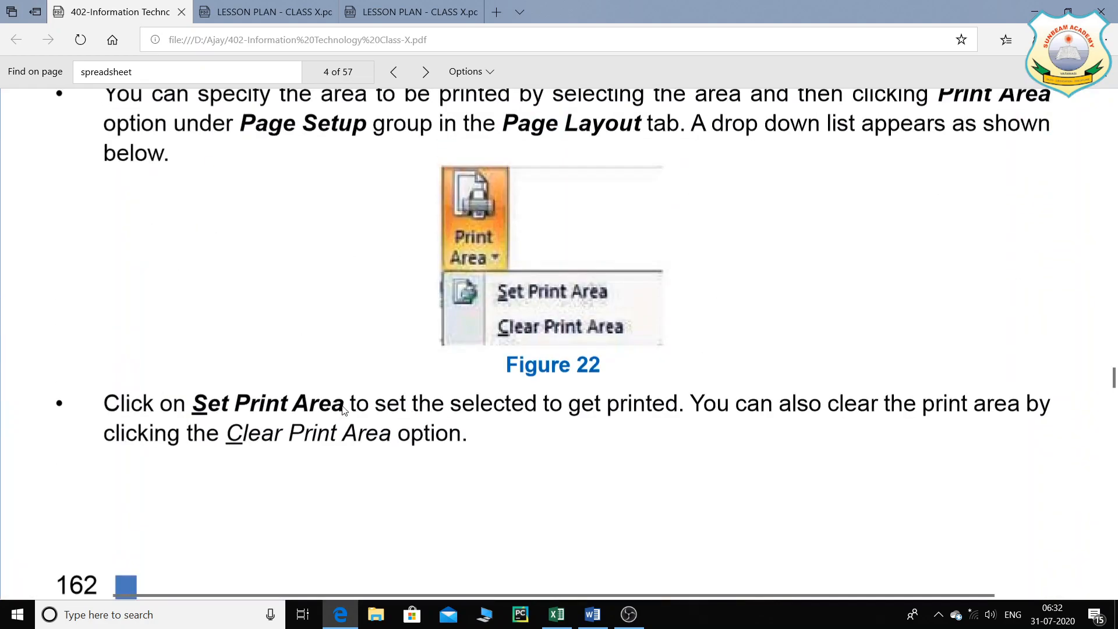
{"action": "scroll", "coordinate": [343, 411], "scroll_direction": "up", "scroll_amount": 20}
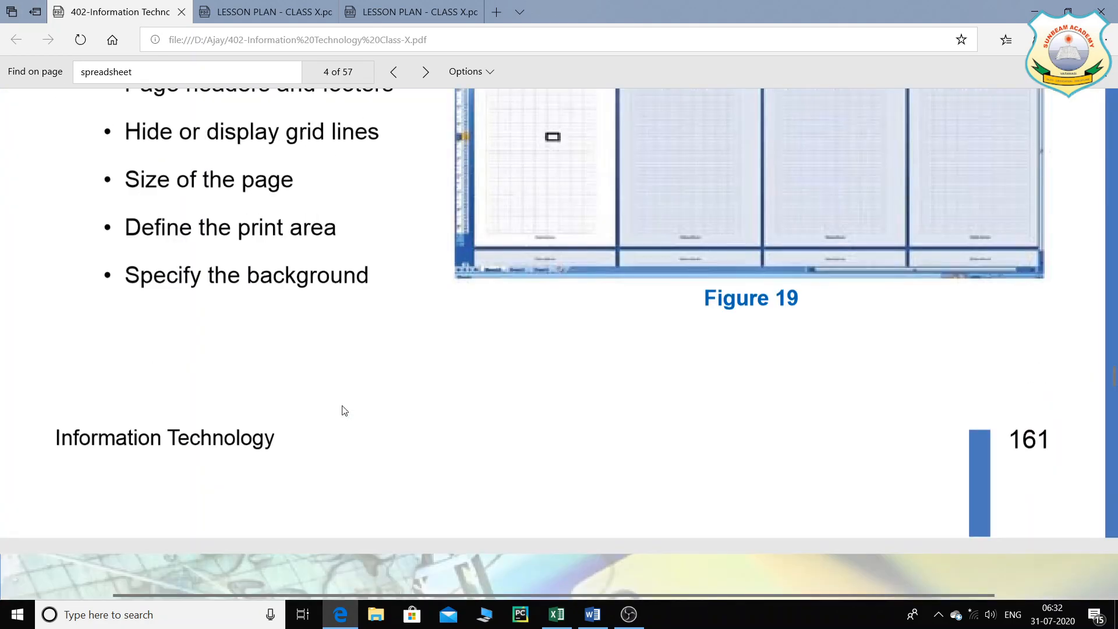
{"action": "scroll", "coordinate": [343, 406], "scroll_direction": "up", "scroll_amount": 1}
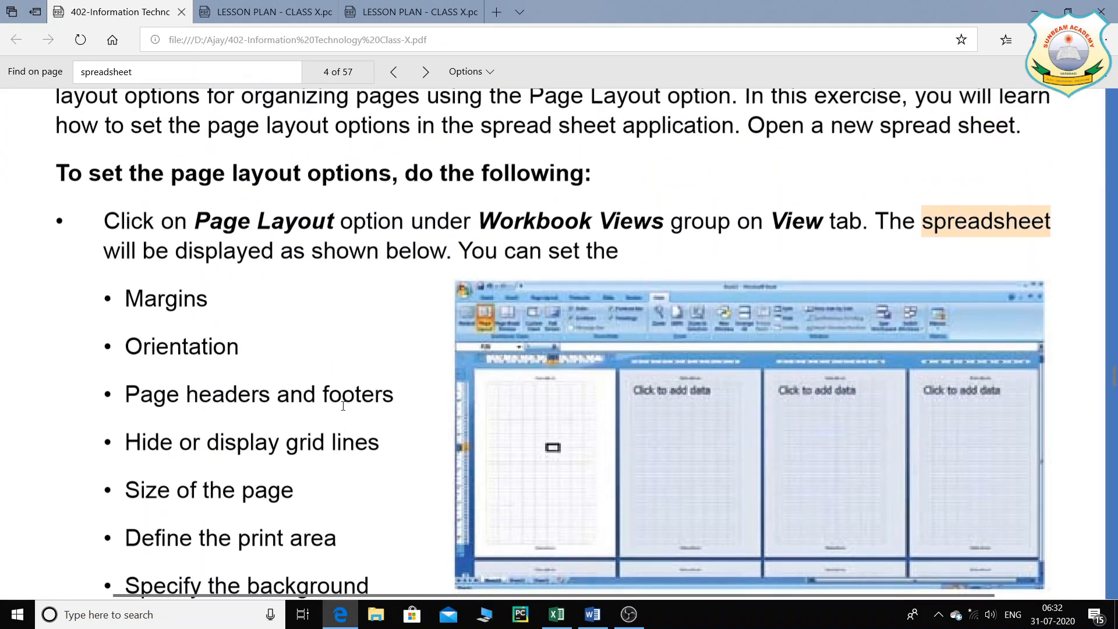
{"action": "scroll", "coordinate": [343, 406], "scroll_direction": "down", "scroll_amount": 11}
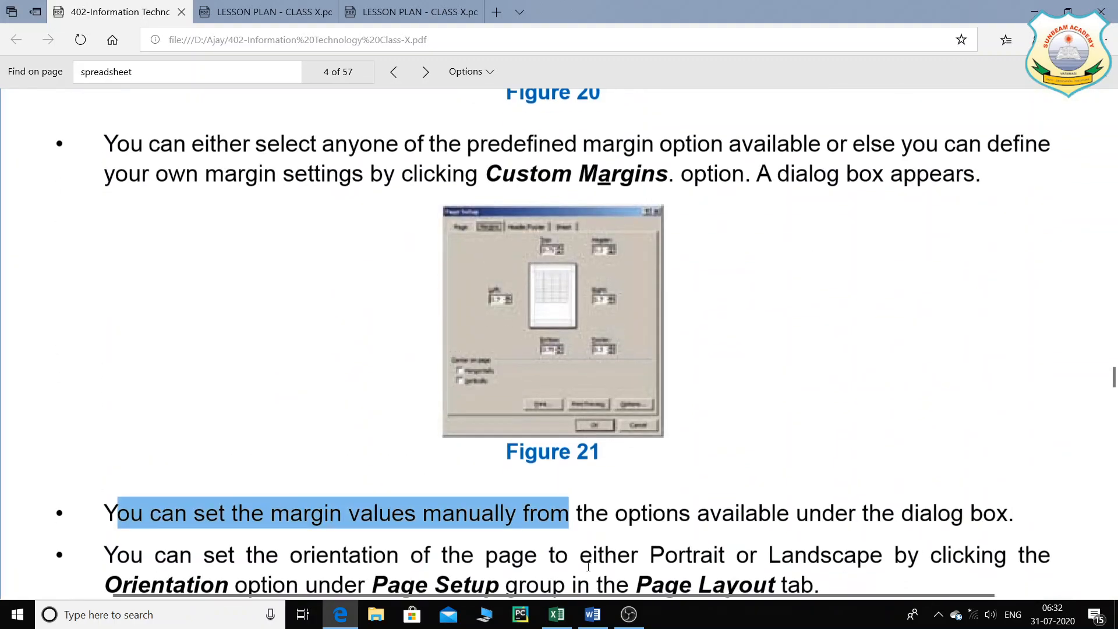
{"action": "left_click", "coordinate": [565, 615]}
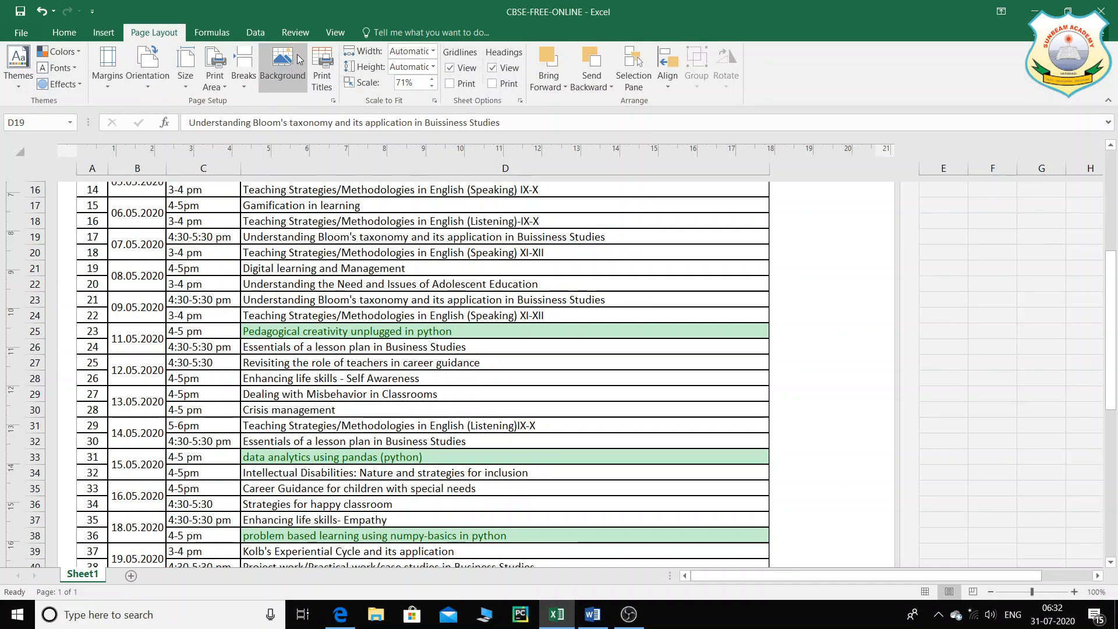
- Create a new blank workbook alongside CBSE-FREE-ONLINE
{"action": "left_click", "coordinate": [337, 32]}
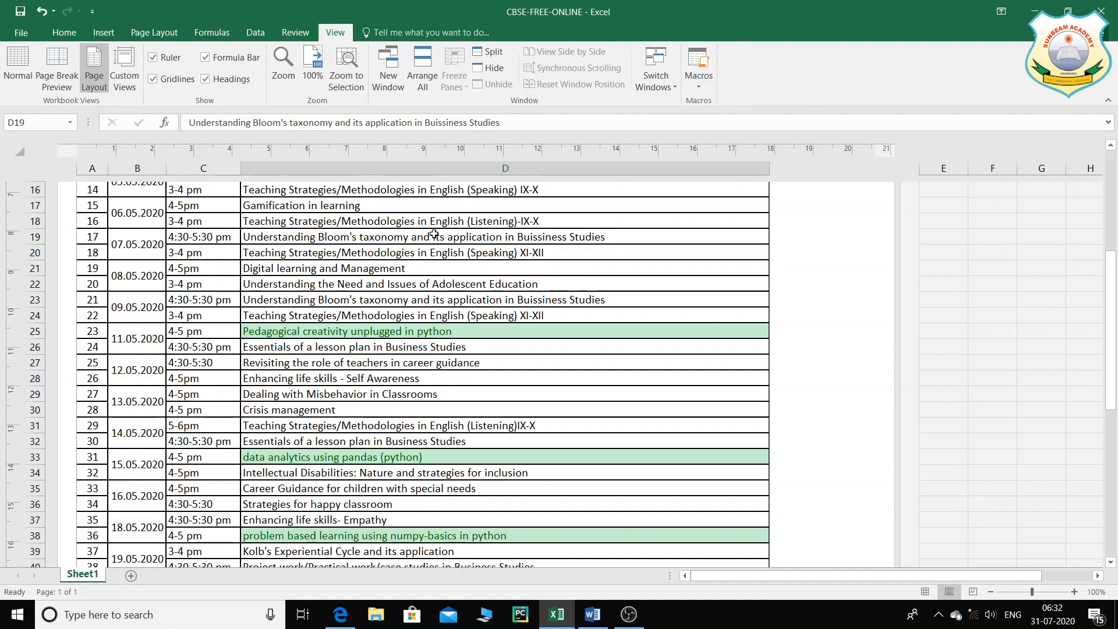
{"action": "left_click", "coordinate": [20, 36]}
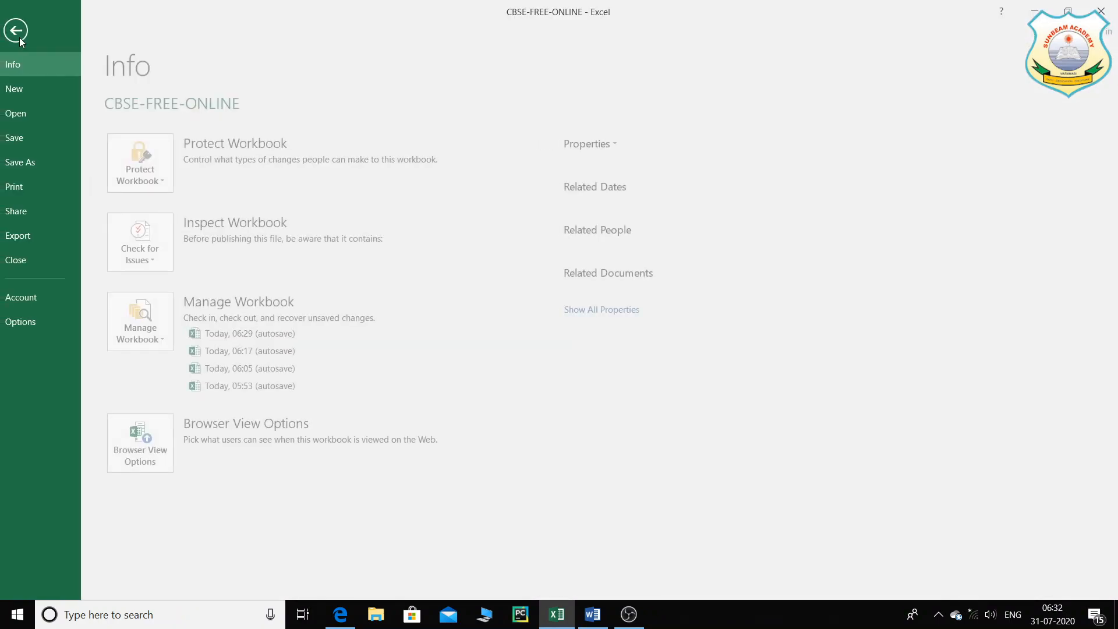
{"action": "left_click", "coordinate": [37, 92]}
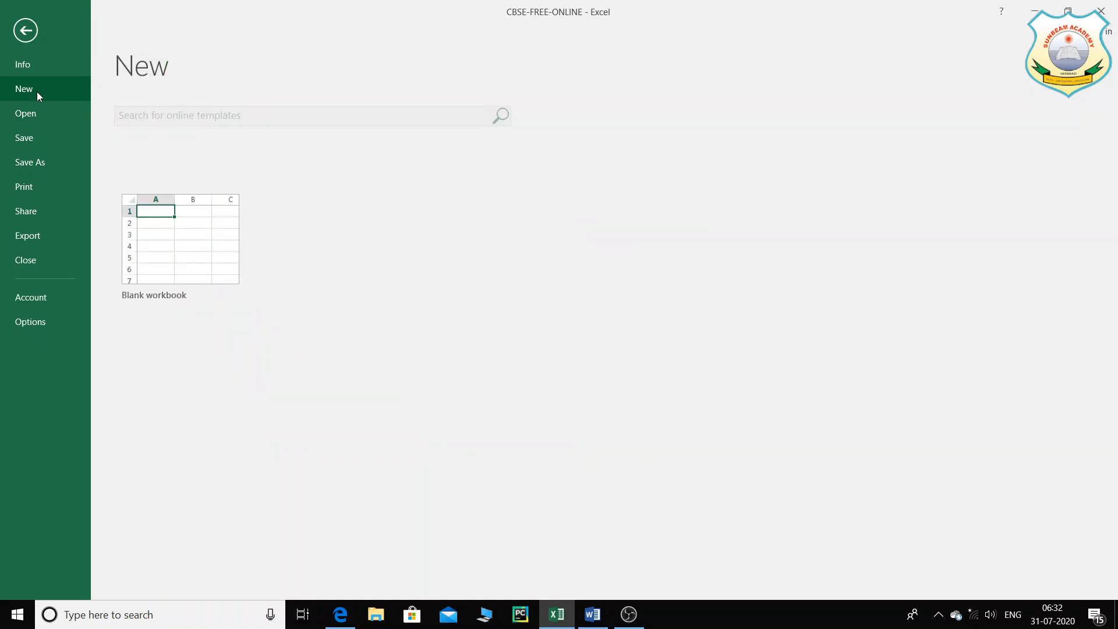
{"action": "key", "text": "Escape"}
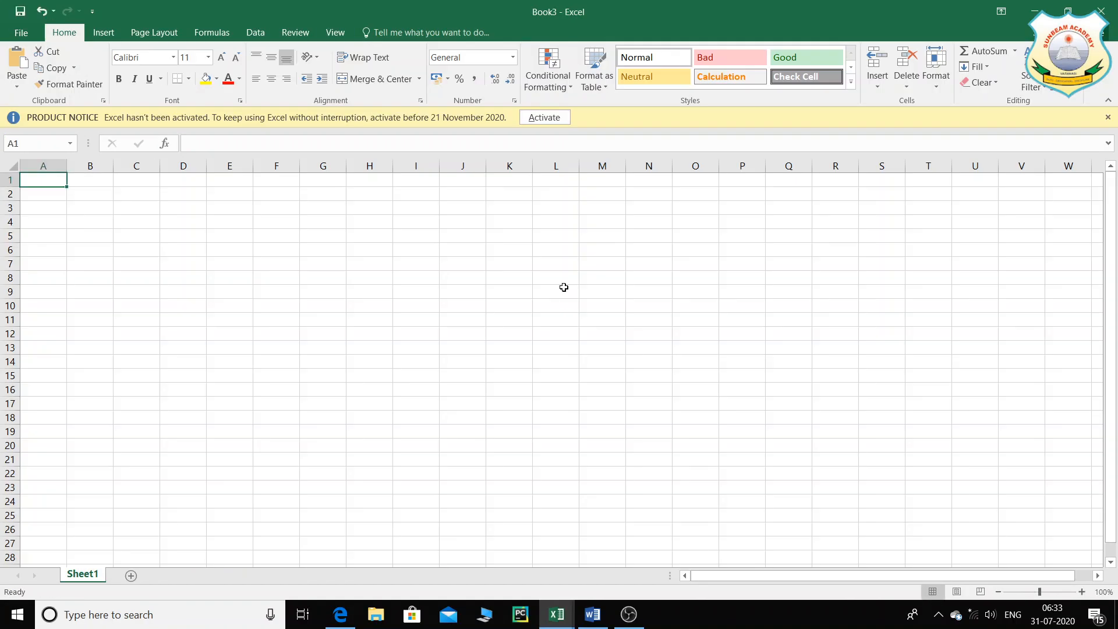
- Switch back and forth between the CBSE-FREE-ONLINE and Book3 workbooks, ending on CBSE-FREE-ONLINE
{"action": "mouse_move", "coordinate": [557, 613]}
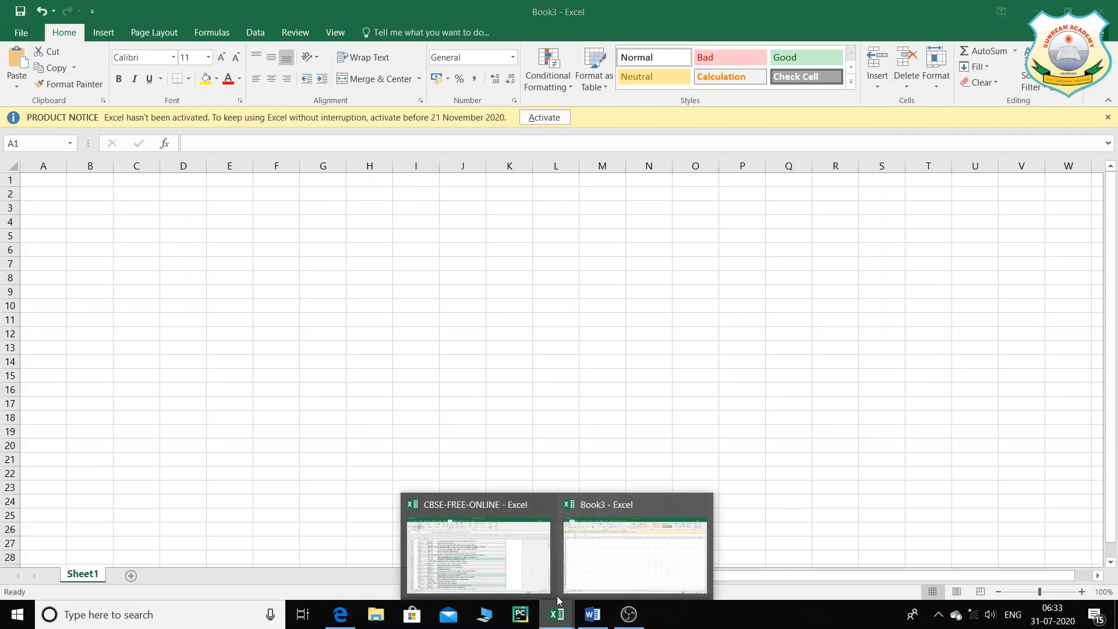
{"action": "left_click", "coordinate": [516, 558]}
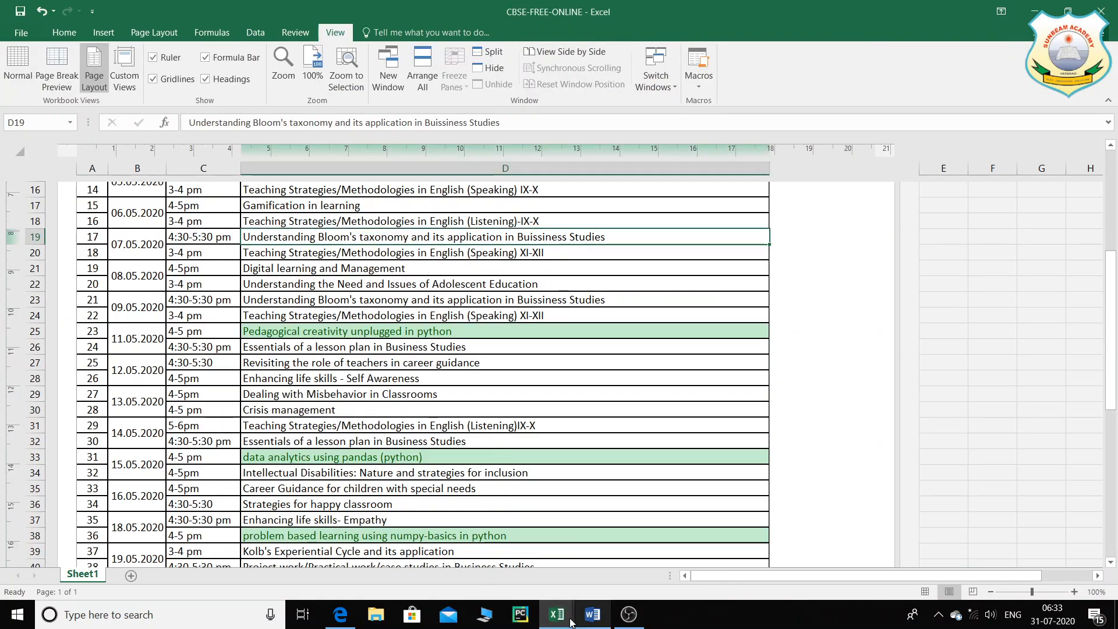
{"action": "left_click", "coordinate": [639, 567]}
{"action": "left_click", "coordinate": [557, 616]}
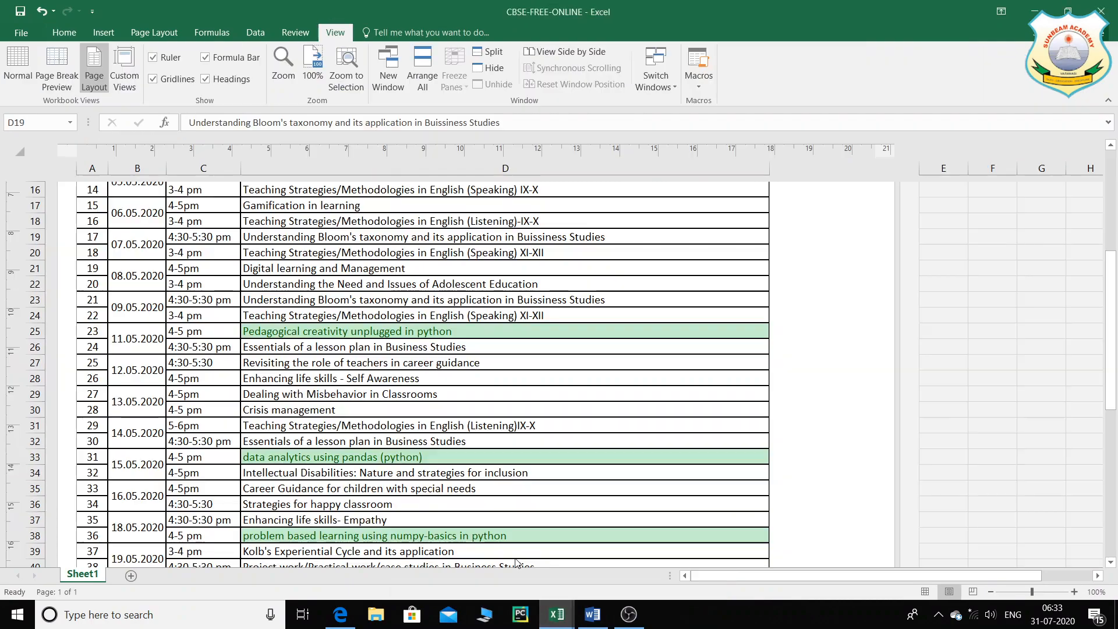
{"action": "mouse_move", "coordinate": [558, 623]}
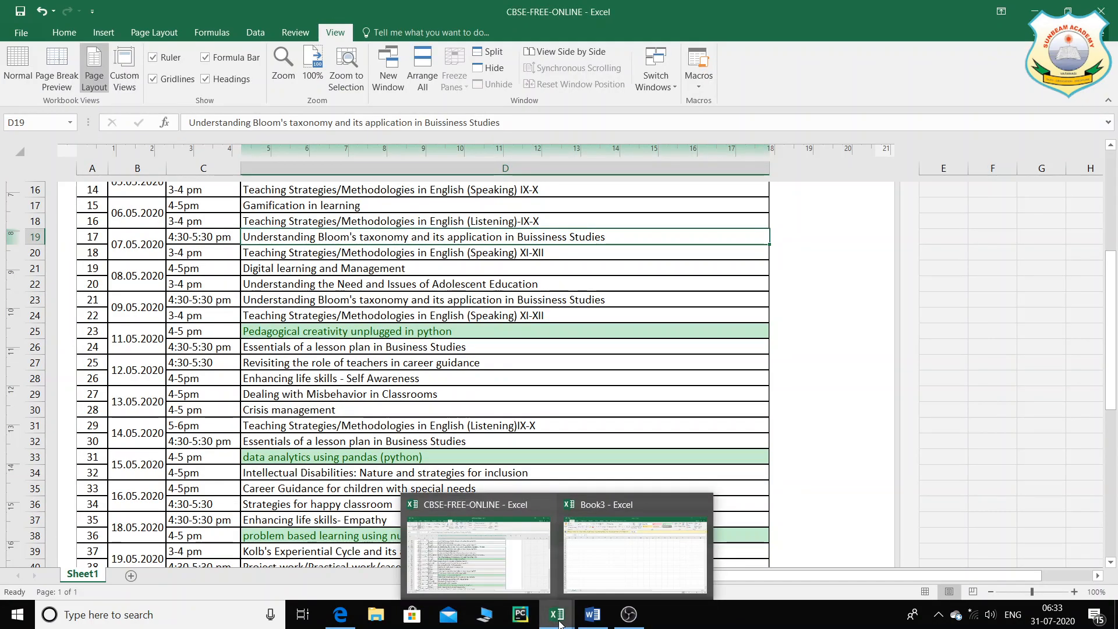
{"action": "left_click", "coordinate": [635, 556]}
{"action": "mouse_move", "coordinate": [548, 616]}
{"action": "left_click", "coordinate": [518, 569]}
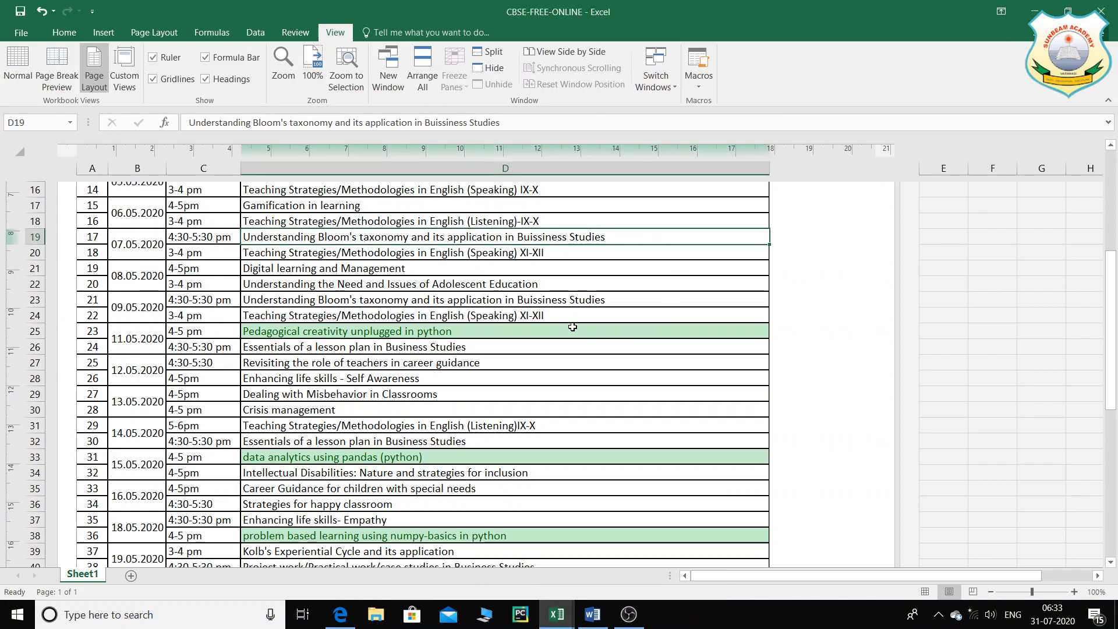
- Arrange the two open workbook windows as Tiled and return to the CBSE-FREE-ONLINE window
{"action": "left_click", "coordinate": [425, 72]}
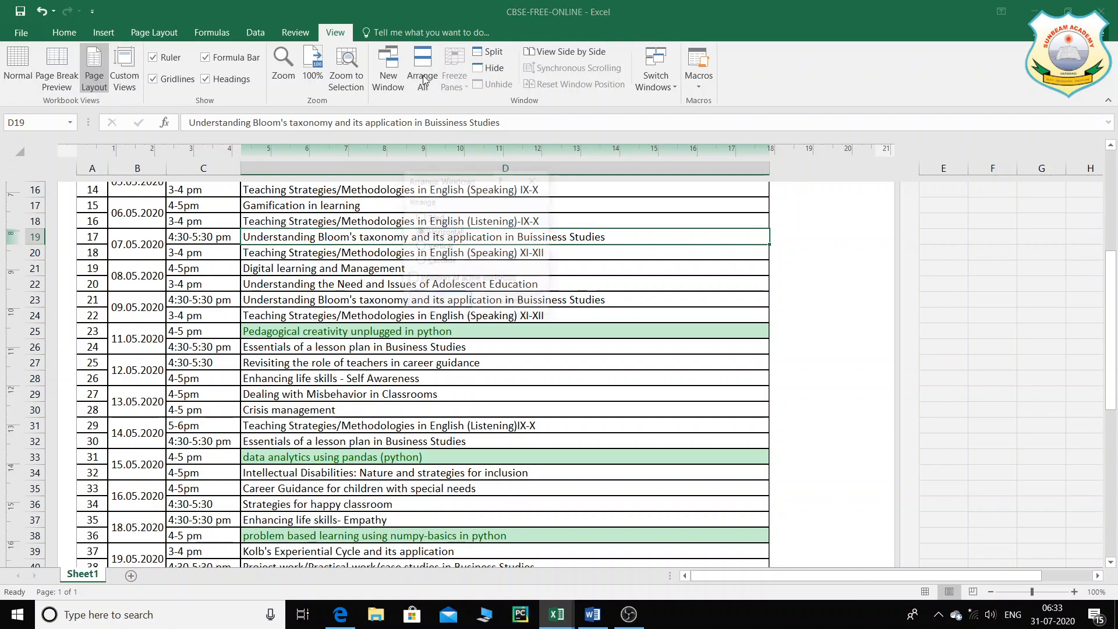
{"action": "left_click", "coordinate": [430, 220]}
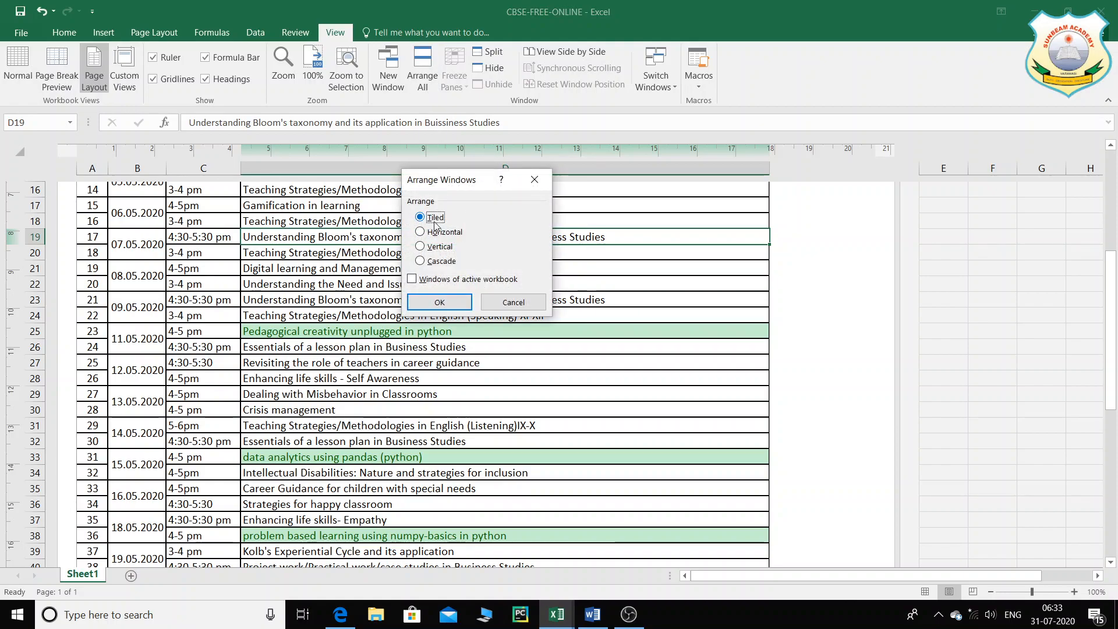
{"action": "left_click", "coordinate": [457, 302]}
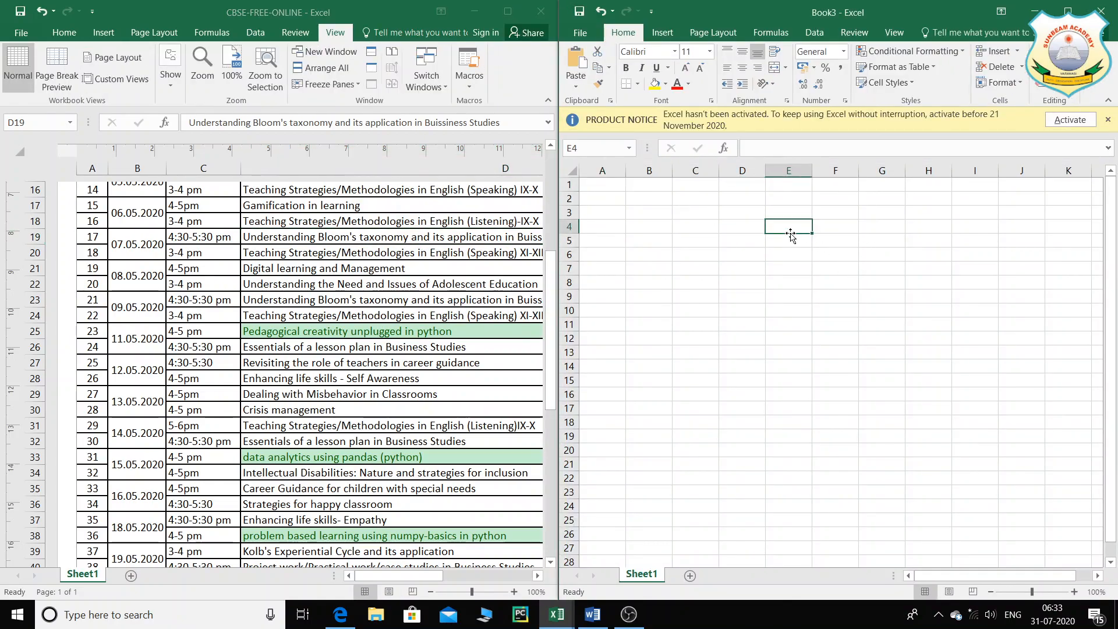
{"action": "left_click", "coordinate": [453, 237]}
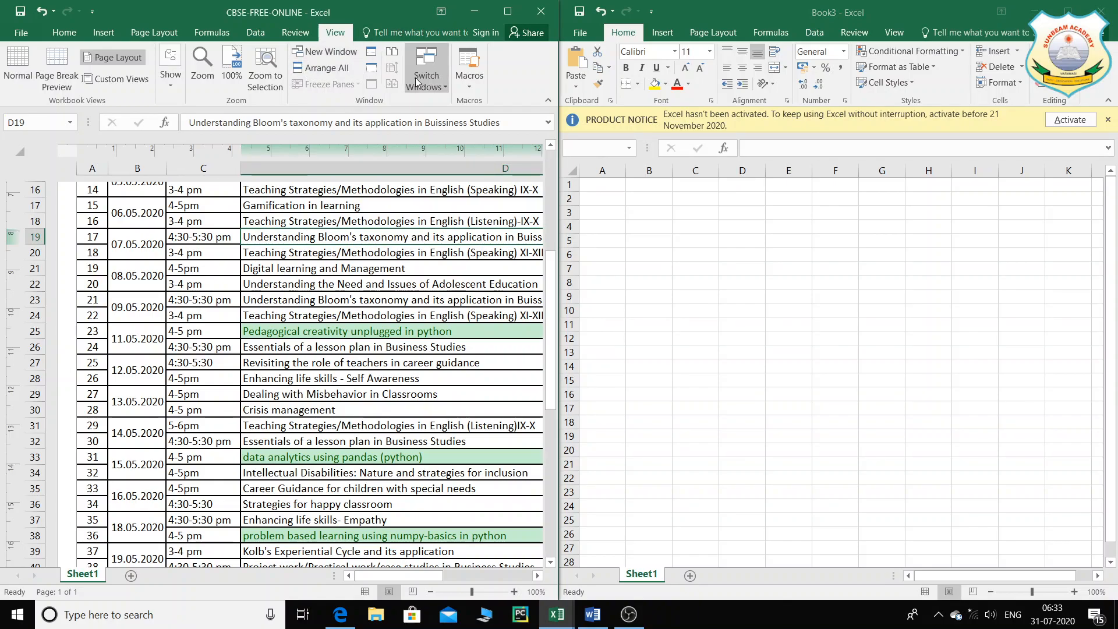
- Rearrange the two open workbook windows with the Horizontal option
{"action": "left_click", "coordinate": [323, 67]}
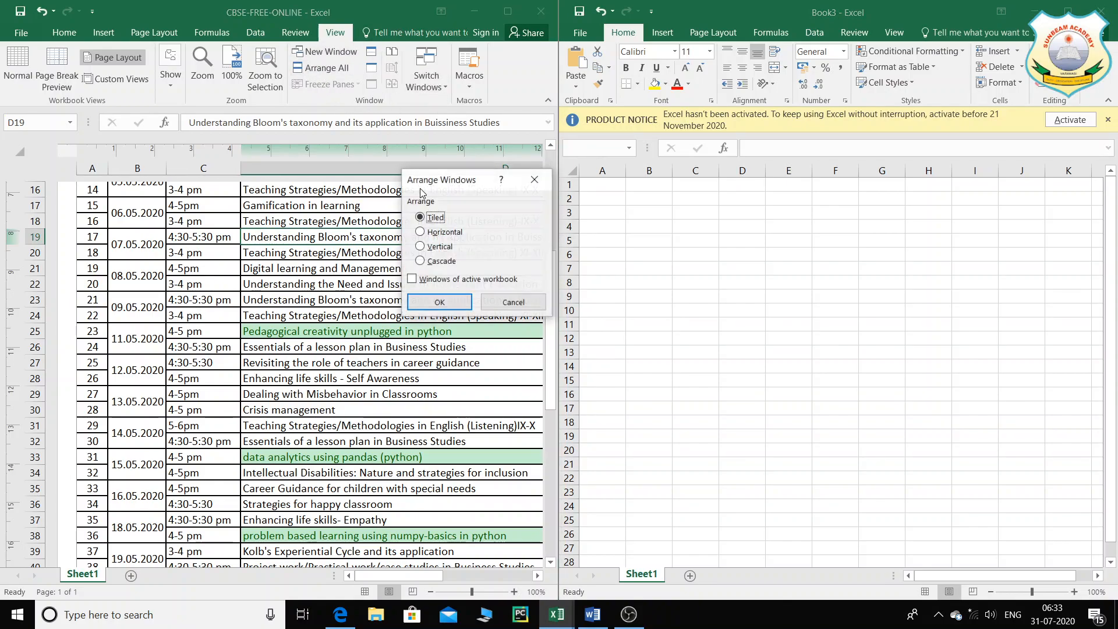
{"action": "left_click", "coordinate": [423, 233]}
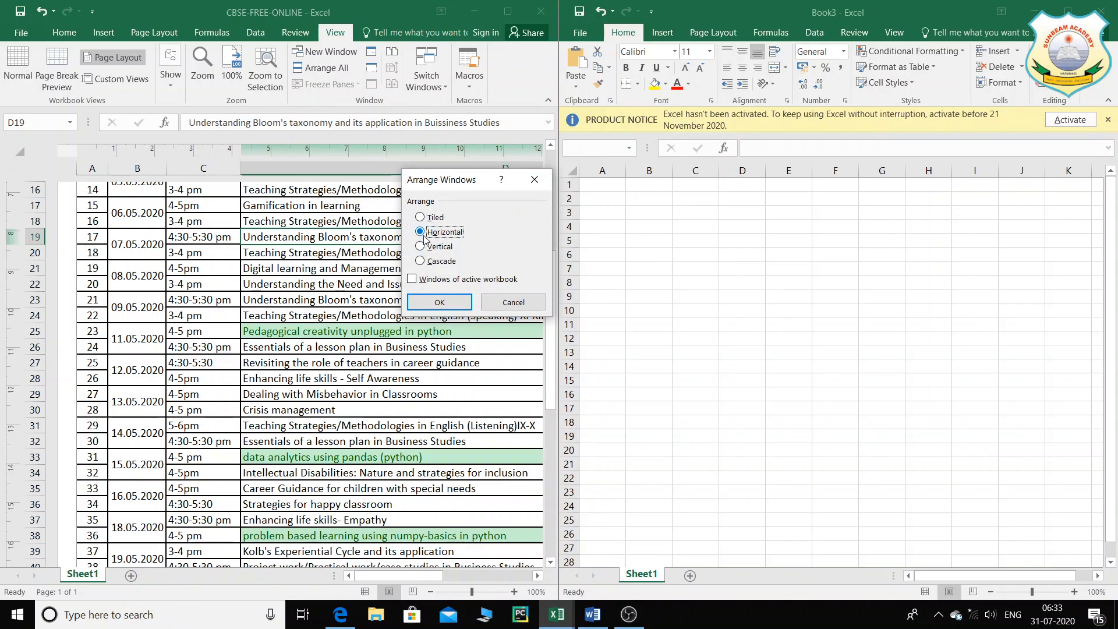
{"action": "left_click", "coordinate": [458, 306]}
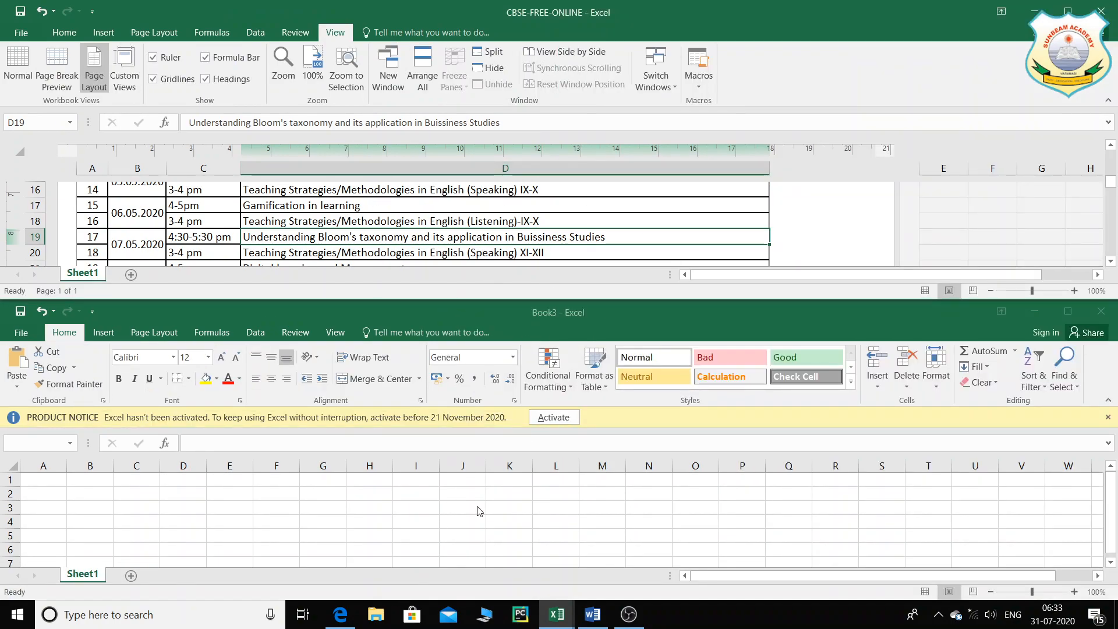
- Close the Book3 workbook, maximize CBSE-FREE-ONLINE and set its workbook view to Normal
{"action": "left_click", "coordinate": [1100, 312]}
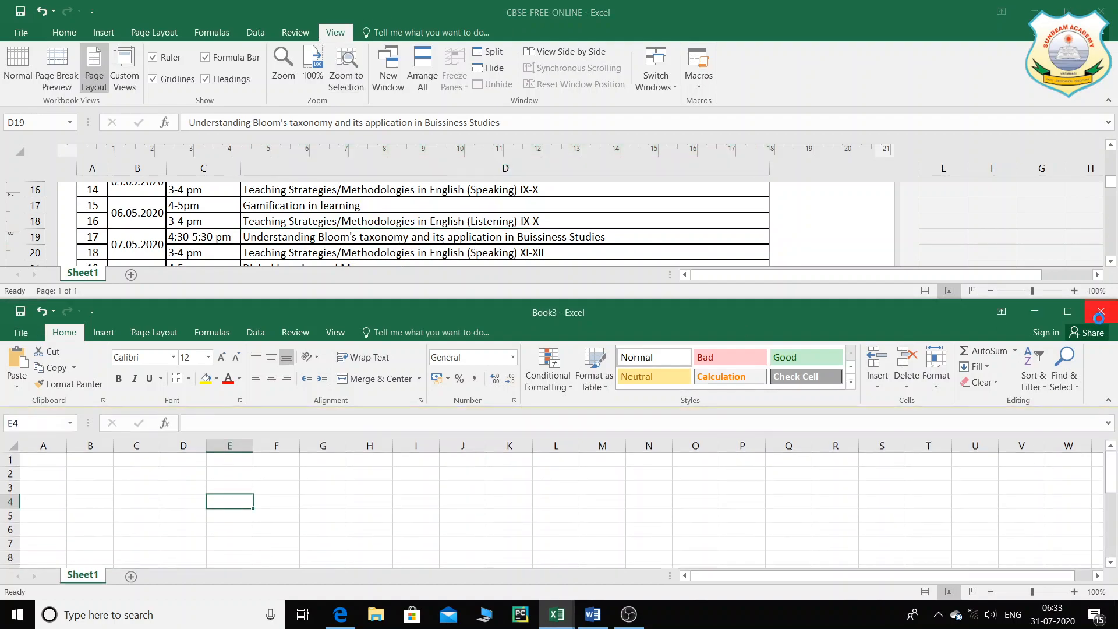
{"action": "left_click", "coordinate": [1068, 12]}
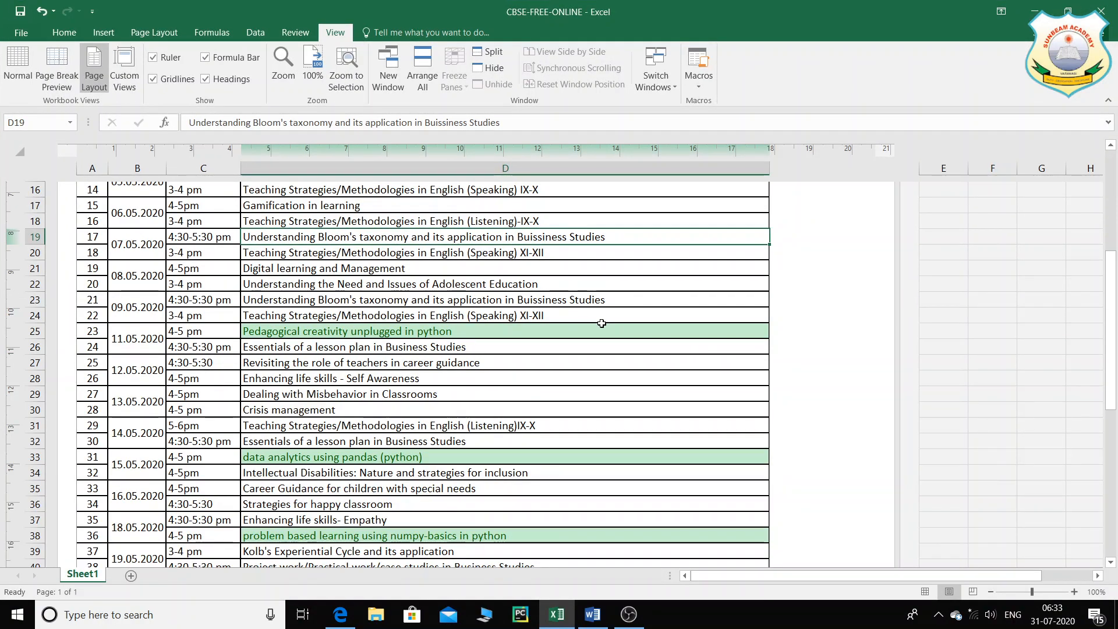
{"action": "left_click", "coordinate": [16, 68]}
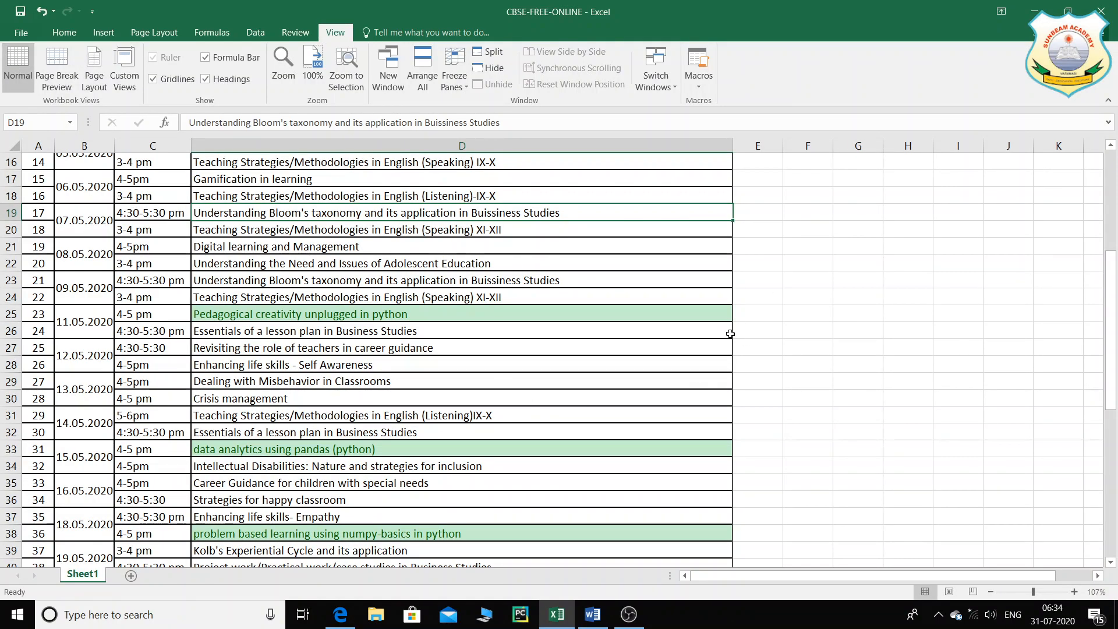
- Read the textbook's instructions up to naming a range at Figure 26, and select the empty range F20:J31 in Excel
{"action": "left_click", "coordinate": [340, 614]}
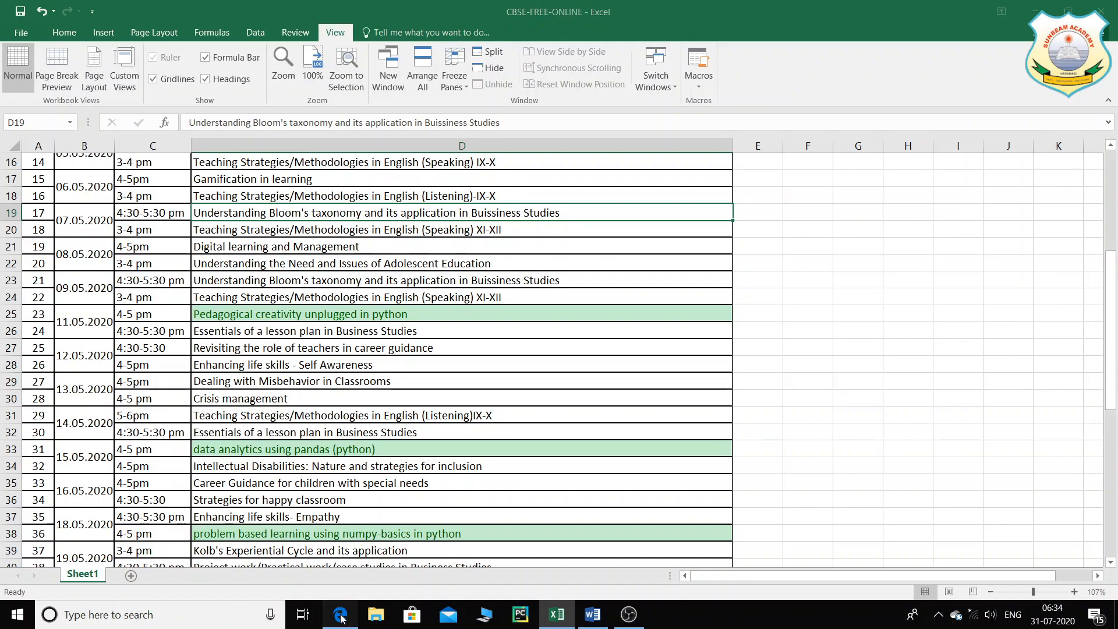
{"action": "scroll", "coordinate": [430, 428], "scroll_direction": "down", "scroll_amount": 10}
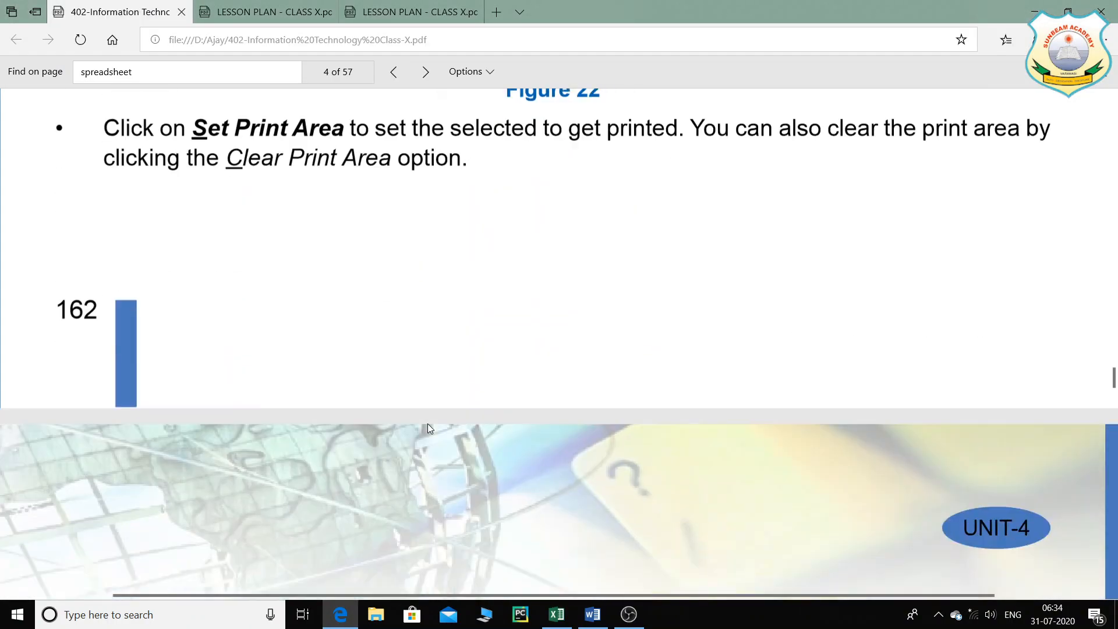
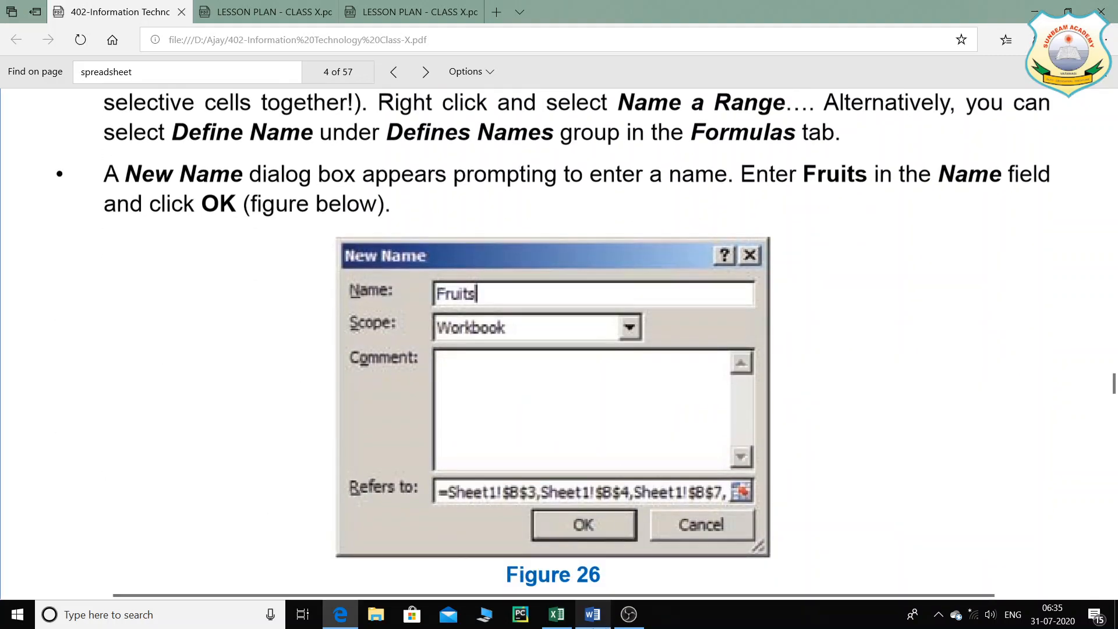
{"action": "left_click", "coordinate": [557, 614]}
{"action": "left_click_drag", "start_coordinate": [807, 229], "coordinate": [1008, 415]}
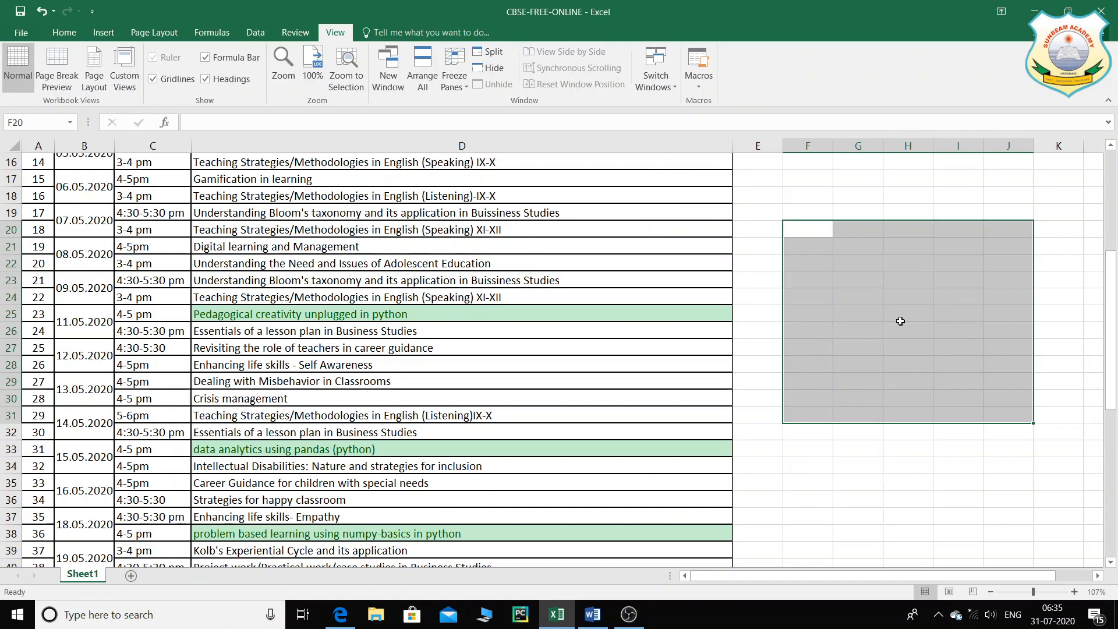
{"action": "left_click", "coordinate": [221, 35]}
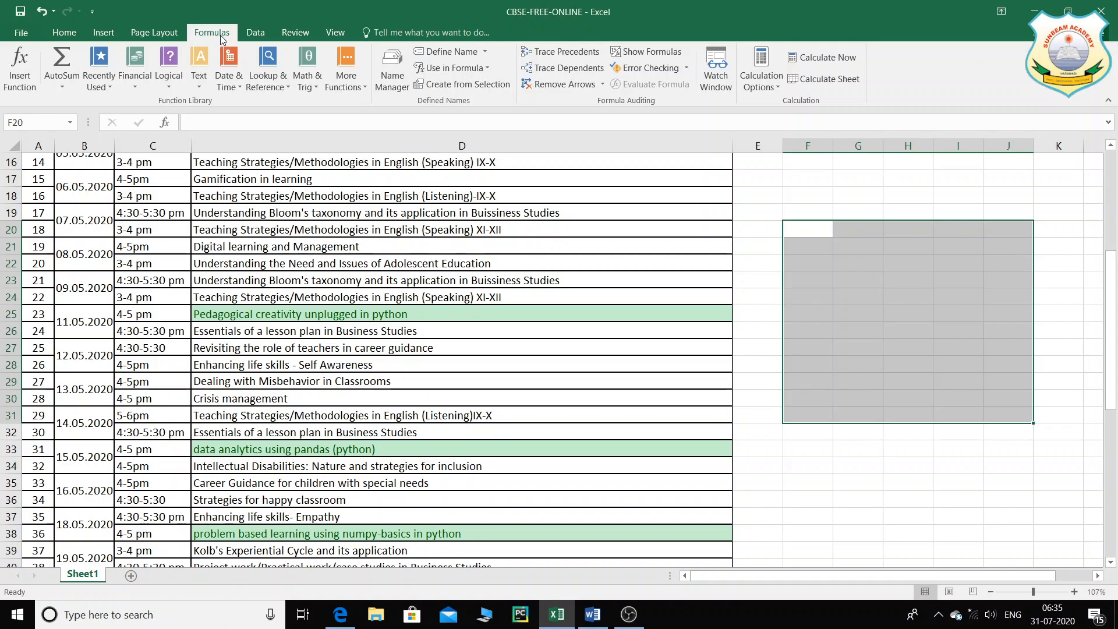
- Define a workbook-scope name for the selected range, trying Selection first and entering xyz instead
{"action": "left_click", "coordinate": [452, 52]}
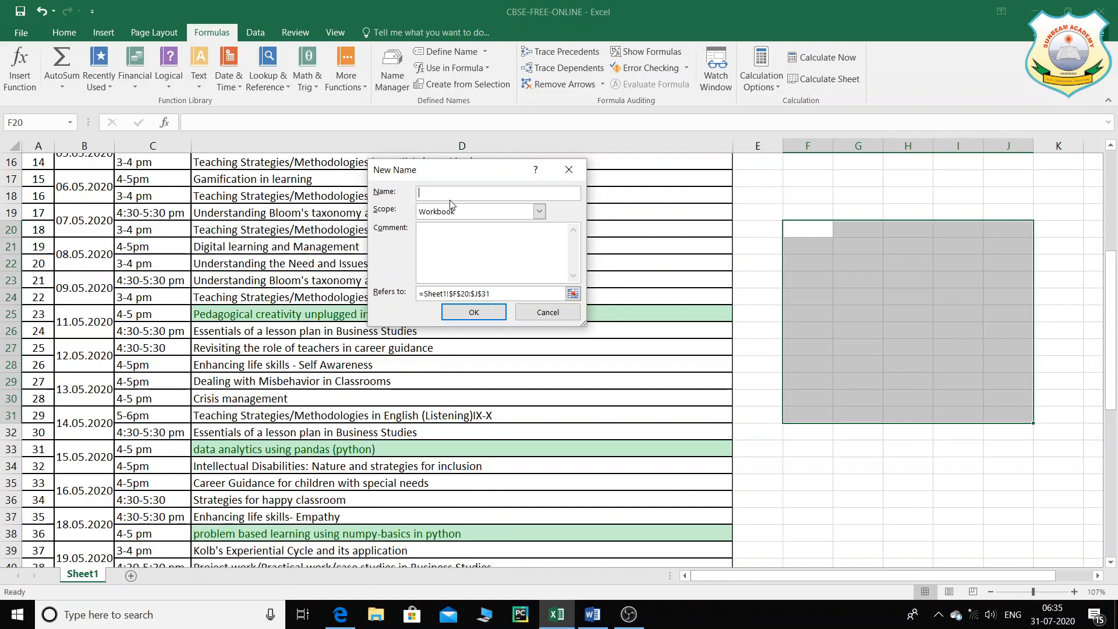
{"action": "type", "text": "Selection"}
{"action": "left_click", "coordinate": [474, 312]}
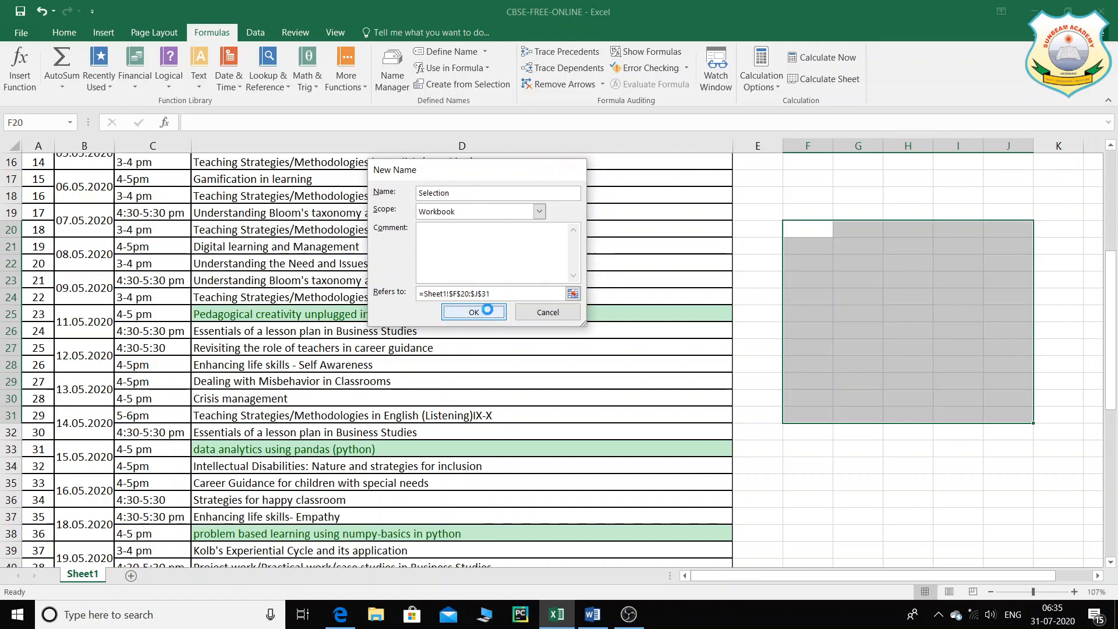
{"action": "left_click", "coordinate": [563, 348]}
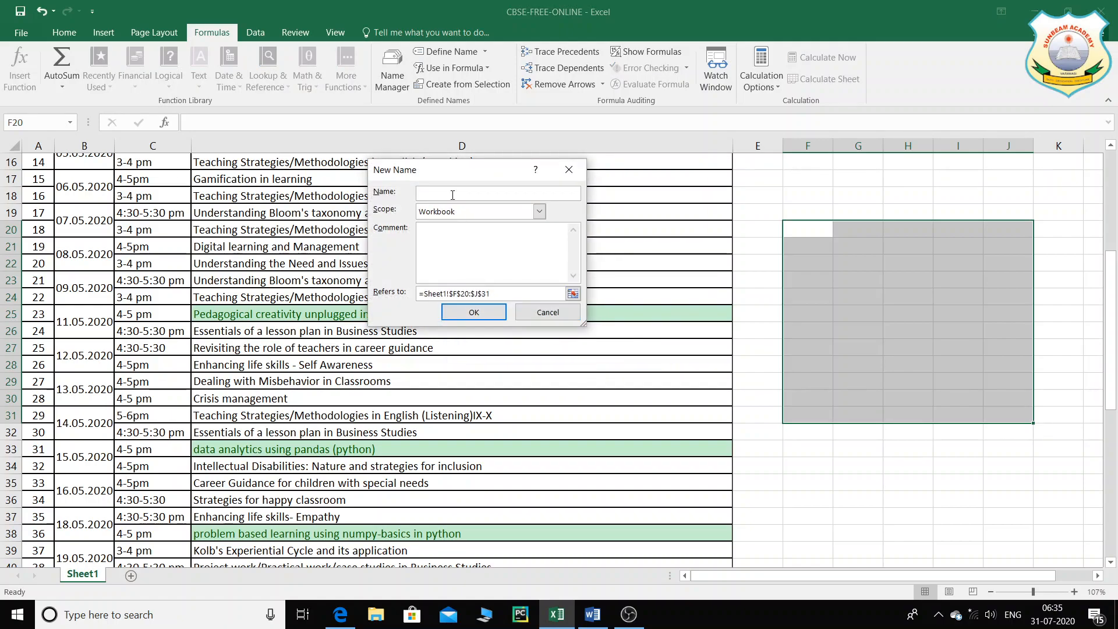
{"action": "type", "text": "xyz"}
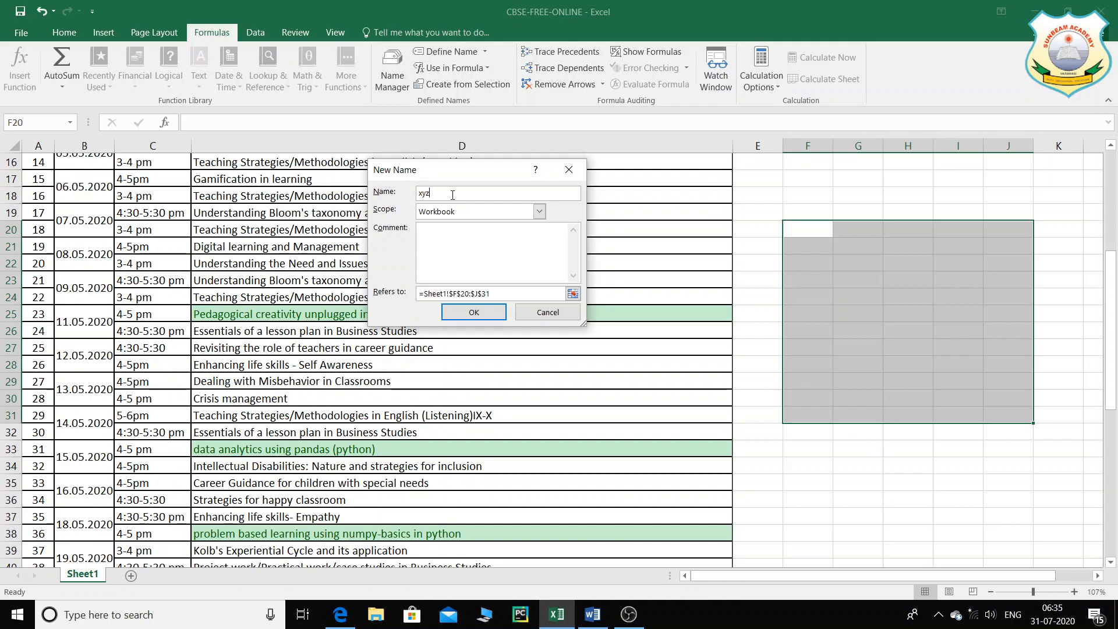
{"action": "left_click", "coordinate": [474, 312]}
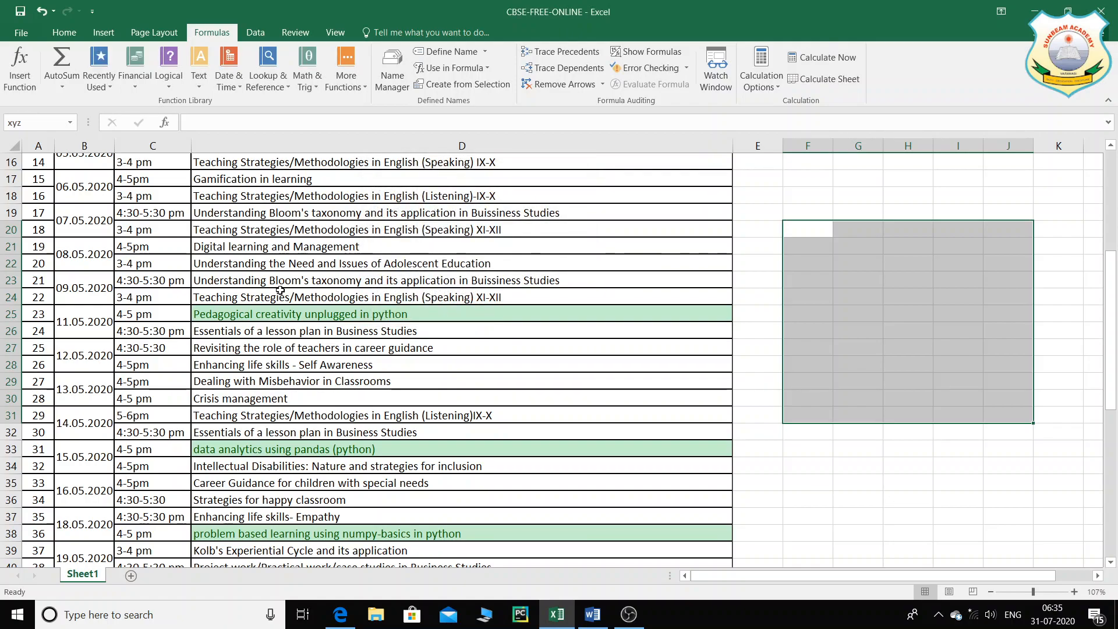
- Move the selection to other cells, jump back to the named range xyz by choosing its name, and deselect it at H19
{"action": "left_click", "coordinate": [900, 460]}
{"action": "left_click", "coordinate": [865, 294]}
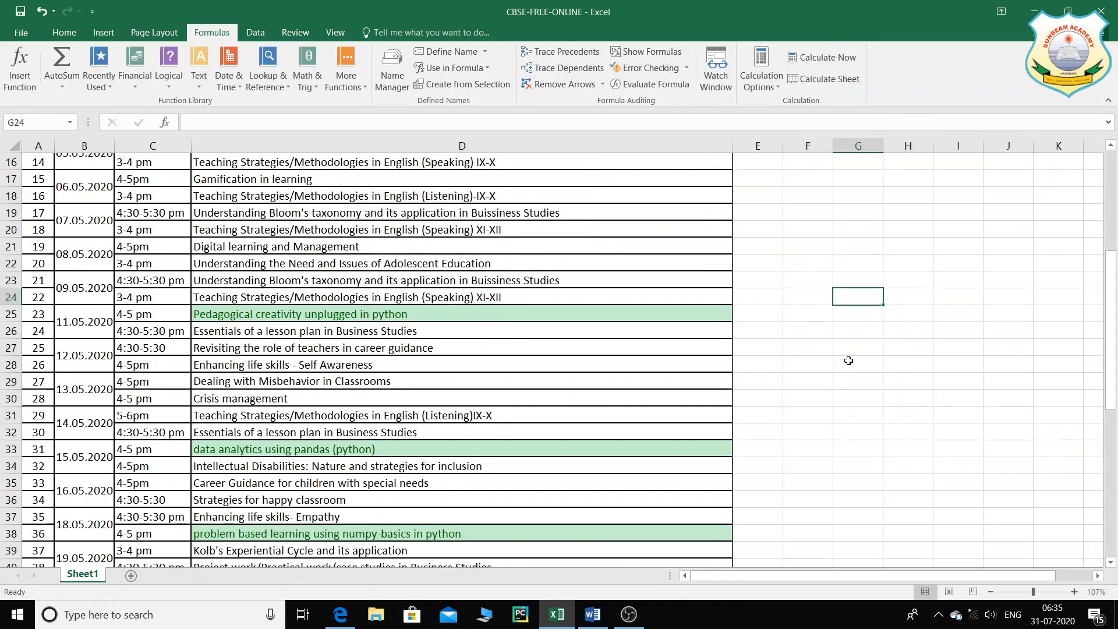
{"action": "left_click", "coordinate": [848, 361]}
{"action": "left_click", "coordinate": [566, 281]}
{"action": "left_click_drag", "start_coordinate": [512, 500], "coordinate": [518, 484]}
{"action": "left_click", "coordinate": [408, 284]}
{"action": "left_click", "coordinate": [565, 184]}
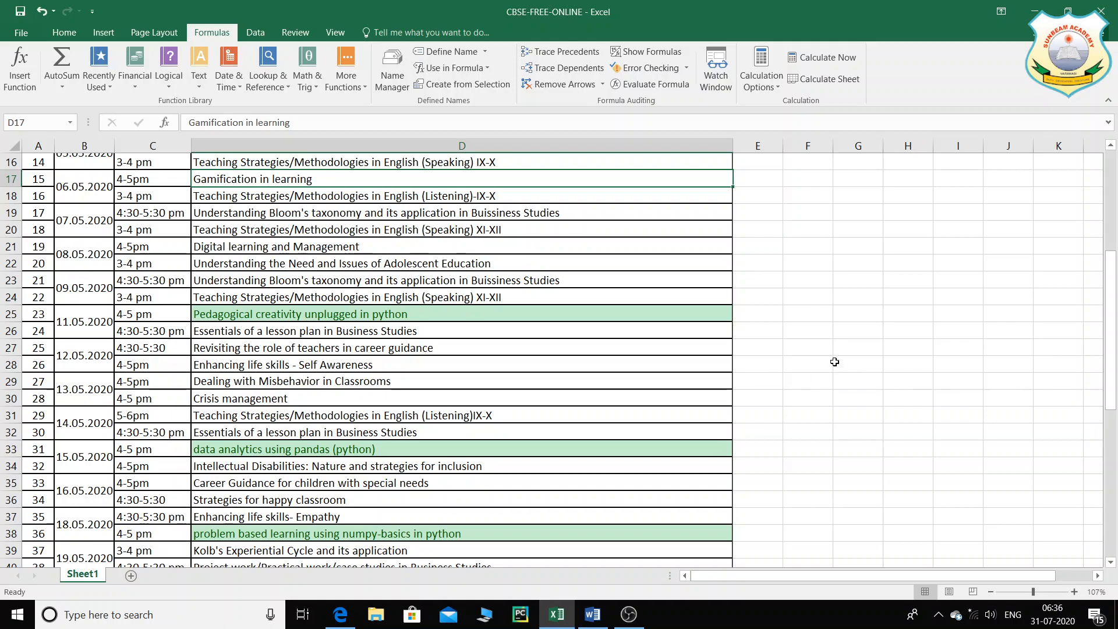
{"action": "left_click", "coordinate": [70, 124]}
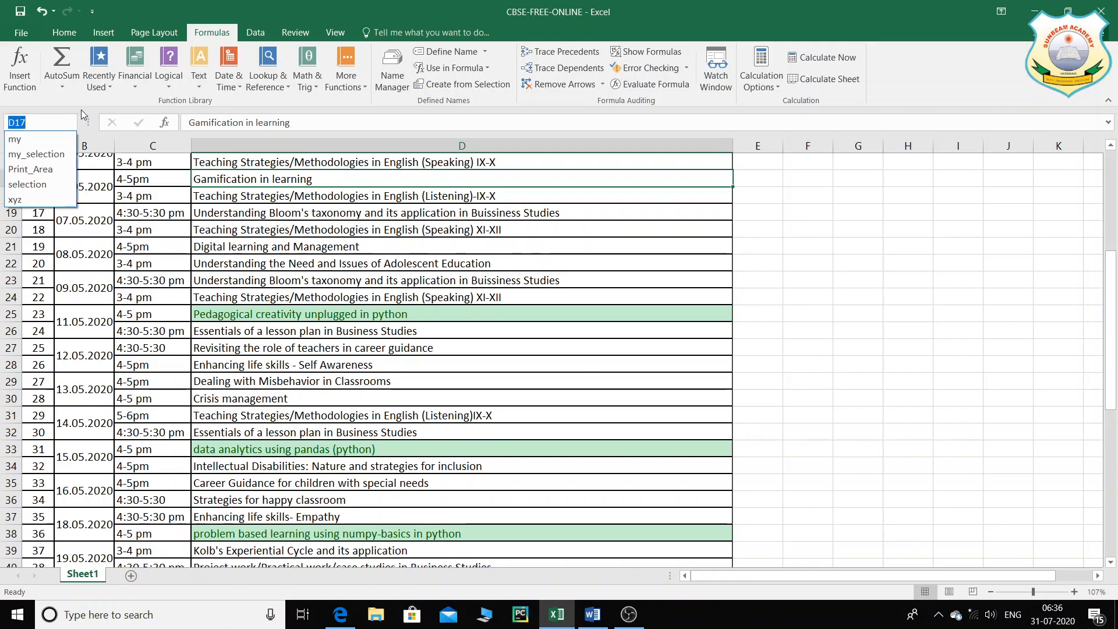
{"action": "left_click", "coordinate": [72, 122]}
{"action": "left_click", "coordinate": [69, 129]}
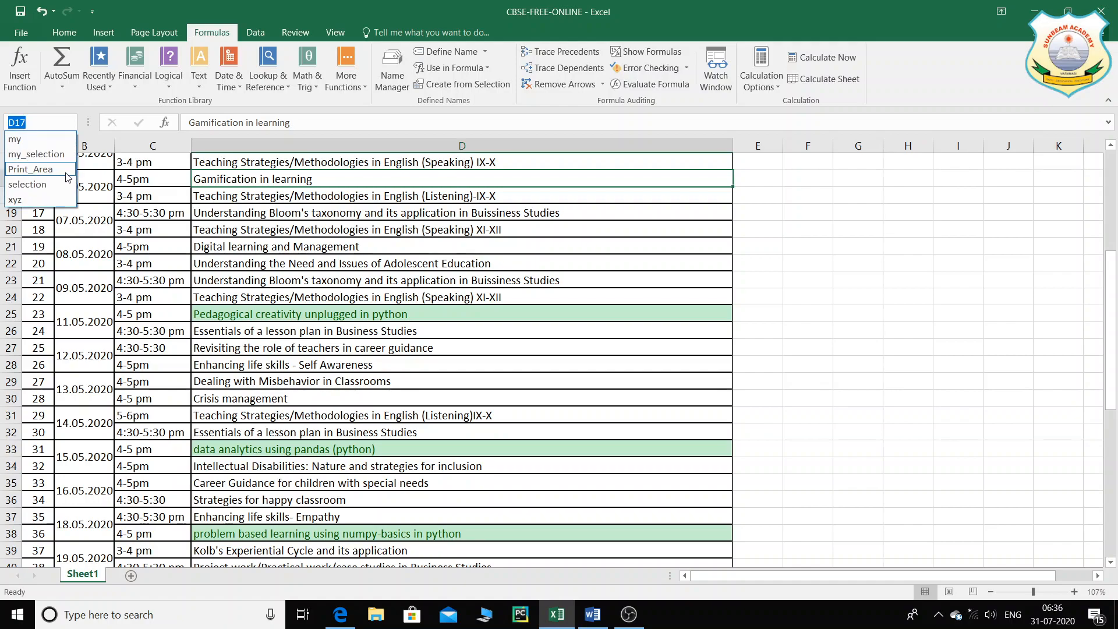
{"action": "left_click", "coordinate": [22, 201]}
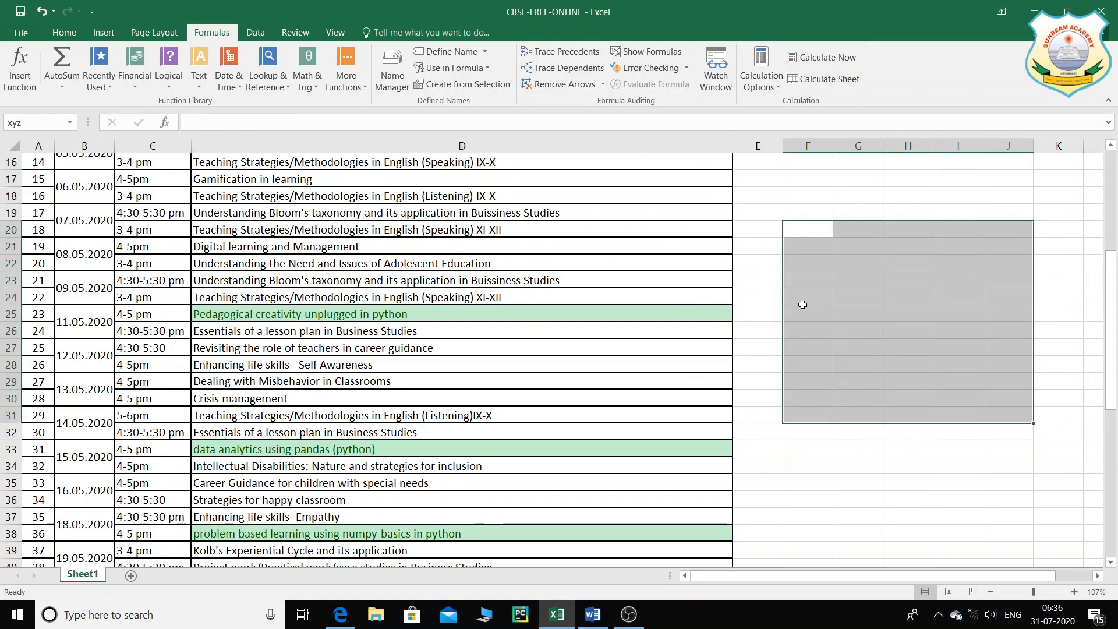
{"action": "left_click", "coordinate": [892, 211]}
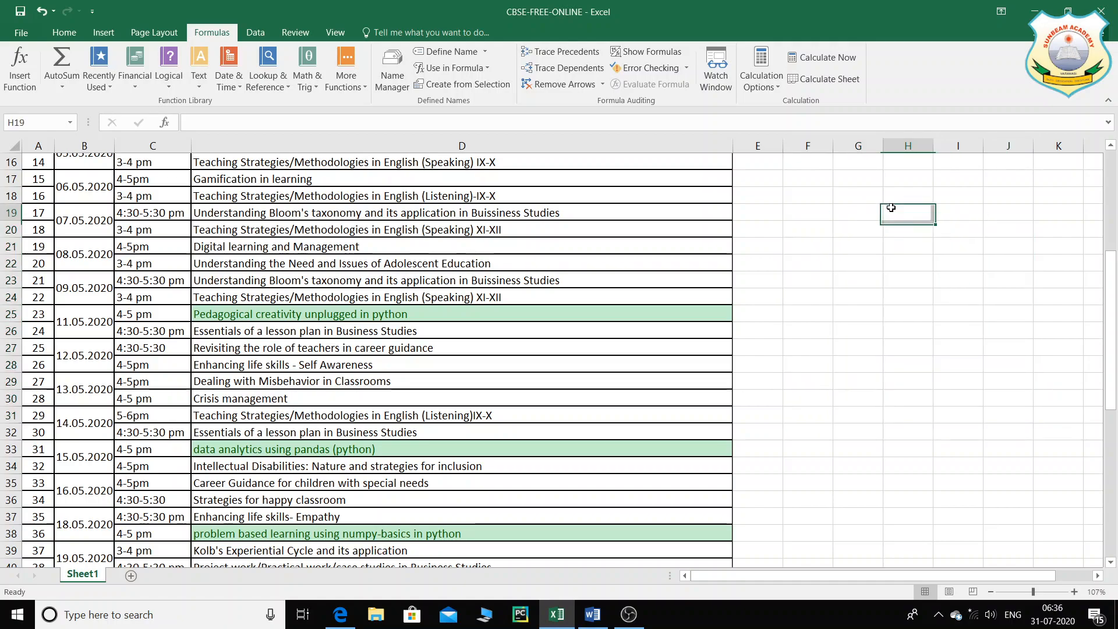
- Select cell F24, recall the named range xyz once more by its name, and select cell F18
{"action": "left_click", "coordinate": [913, 398]}
{"action": "left_click", "coordinate": [800, 301]}
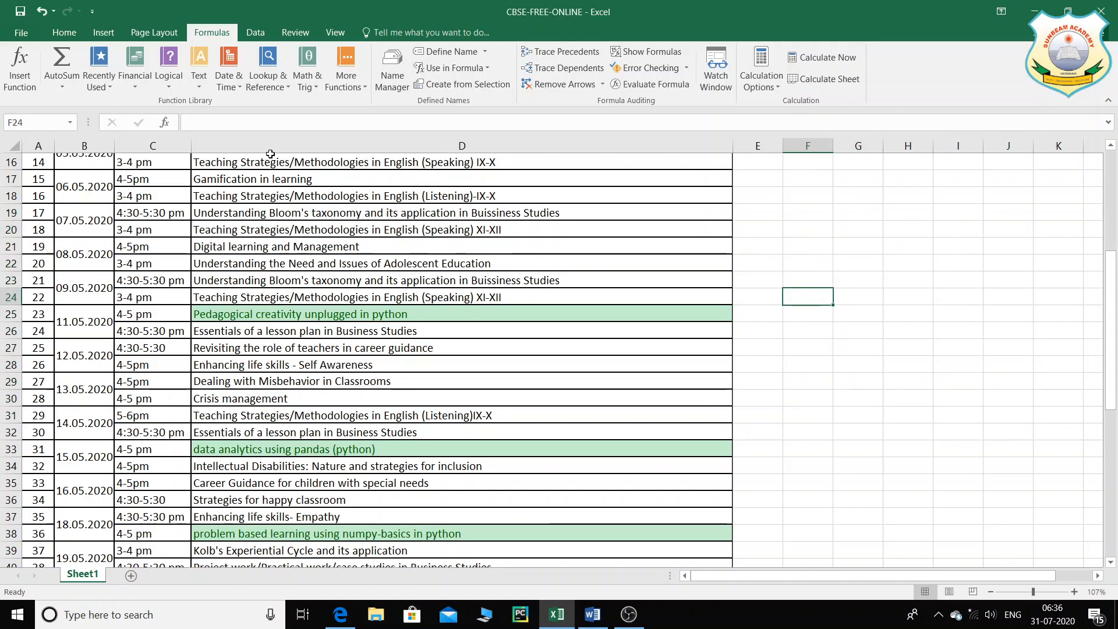
{"action": "left_click", "coordinate": [70, 122]}
{"action": "left_click", "coordinate": [15, 200]}
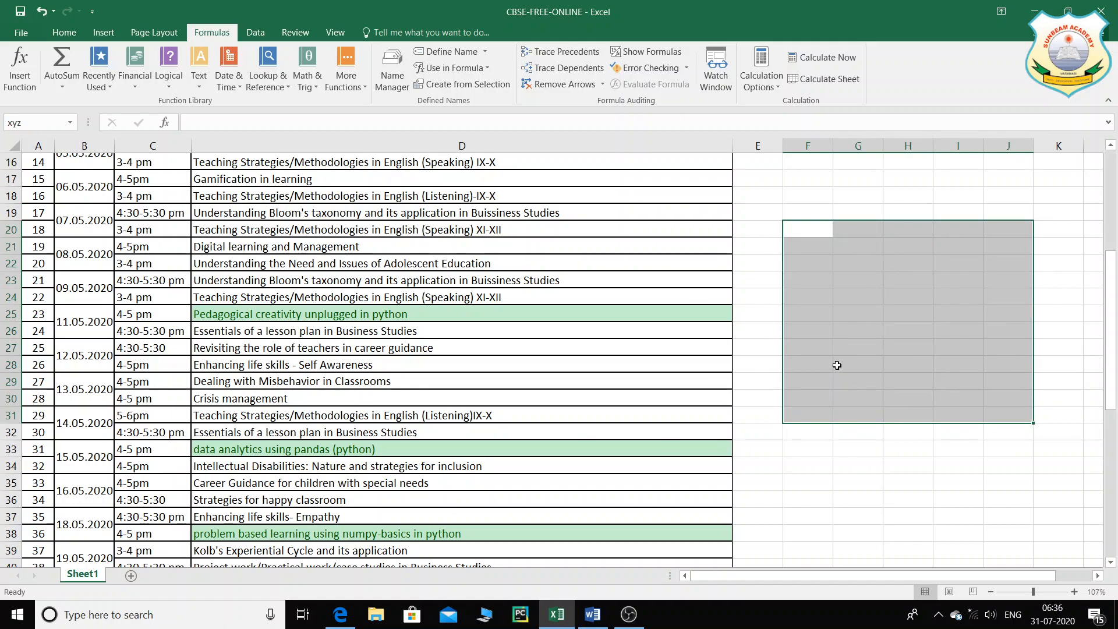
{"action": "left_click", "coordinate": [788, 194]}
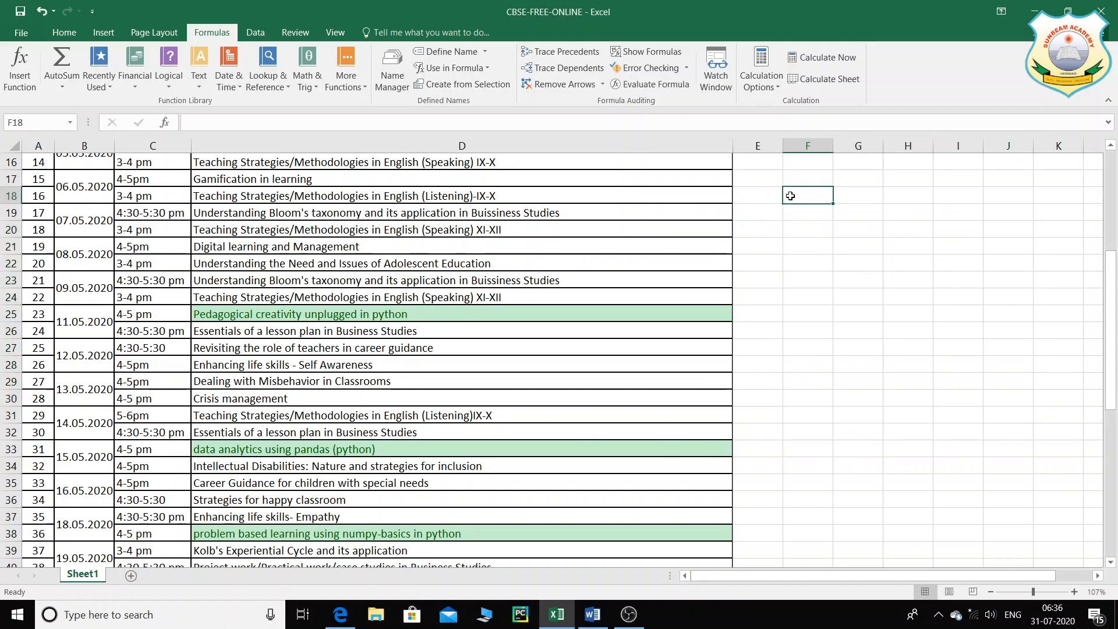
- Switch to the textbook PDF in Edge and read the Vegetables naming example in Figure 27, the exercise and the assessment questions
{"action": "left_click", "coordinate": [589, 619]}
{"action": "left_click", "coordinate": [340, 615]}
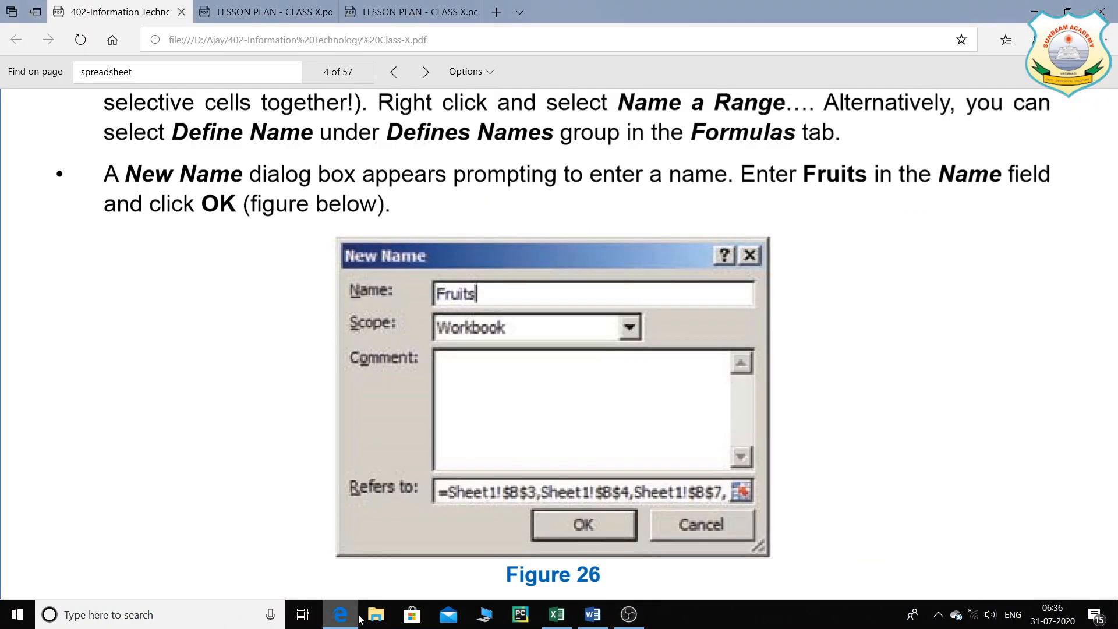
{"action": "scroll", "coordinate": [539, 421], "scroll_direction": "up", "scroll_amount": 3}
{"action": "scroll", "coordinate": [539, 420], "scroll_direction": "up", "scroll_amount": 3}
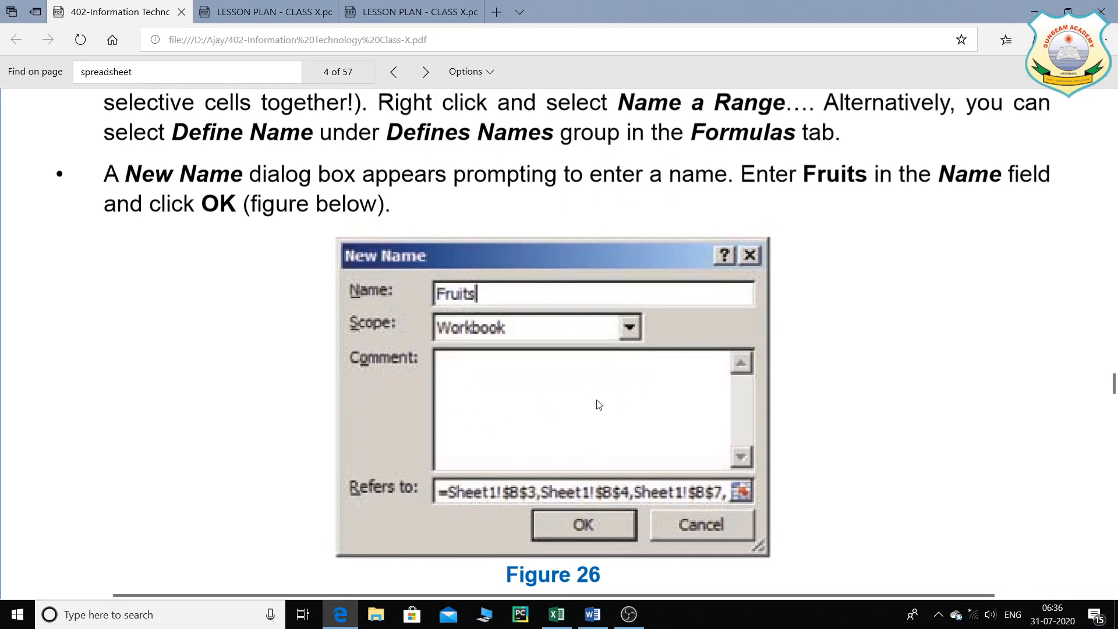
{"action": "scroll", "coordinate": [599, 405], "scroll_direction": "down", "scroll_amount": 11}
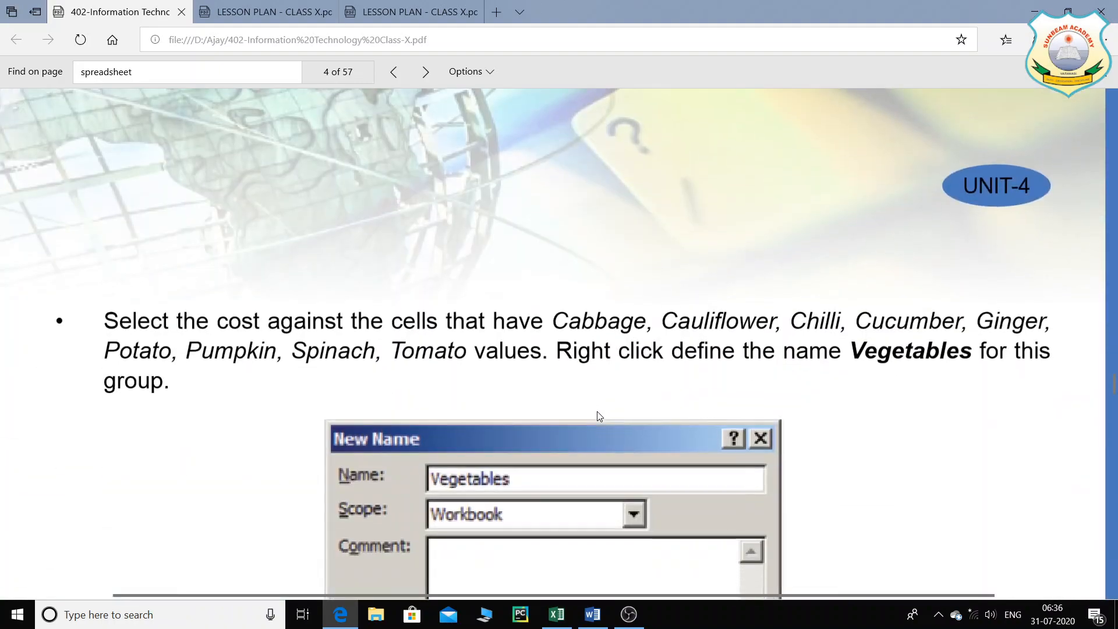
{"action": "scroll", "coordinate": [599, 416], "scroll_direction": "down", "scroll_amount": 4}
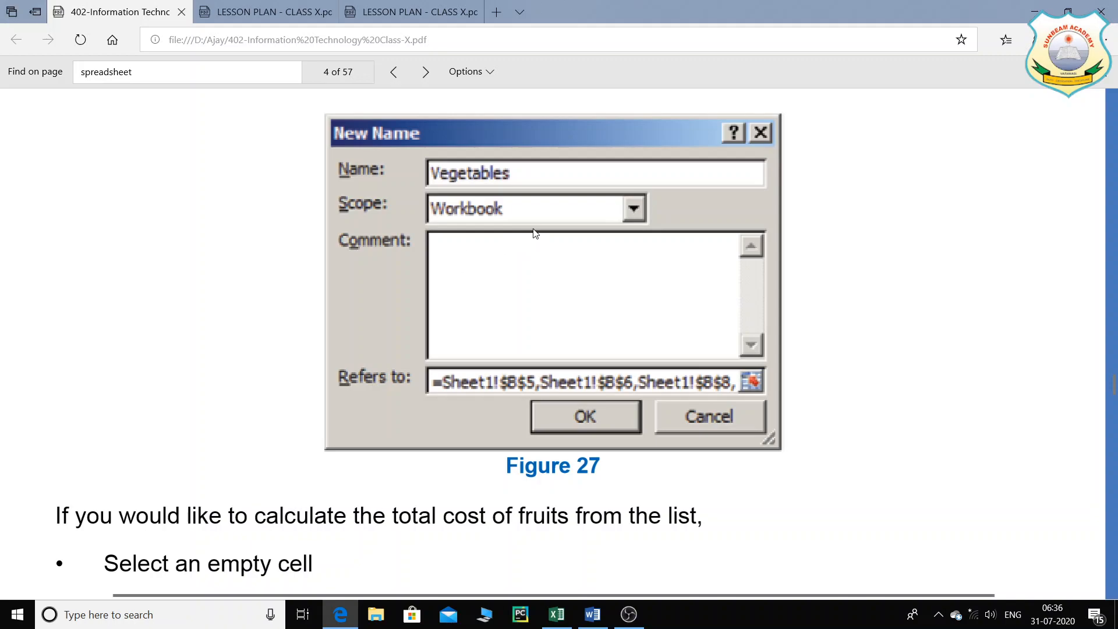
{"action": "scroll", "coordinate": [511, 241], "scroll_direction": "down", "scroll_amount": 8}
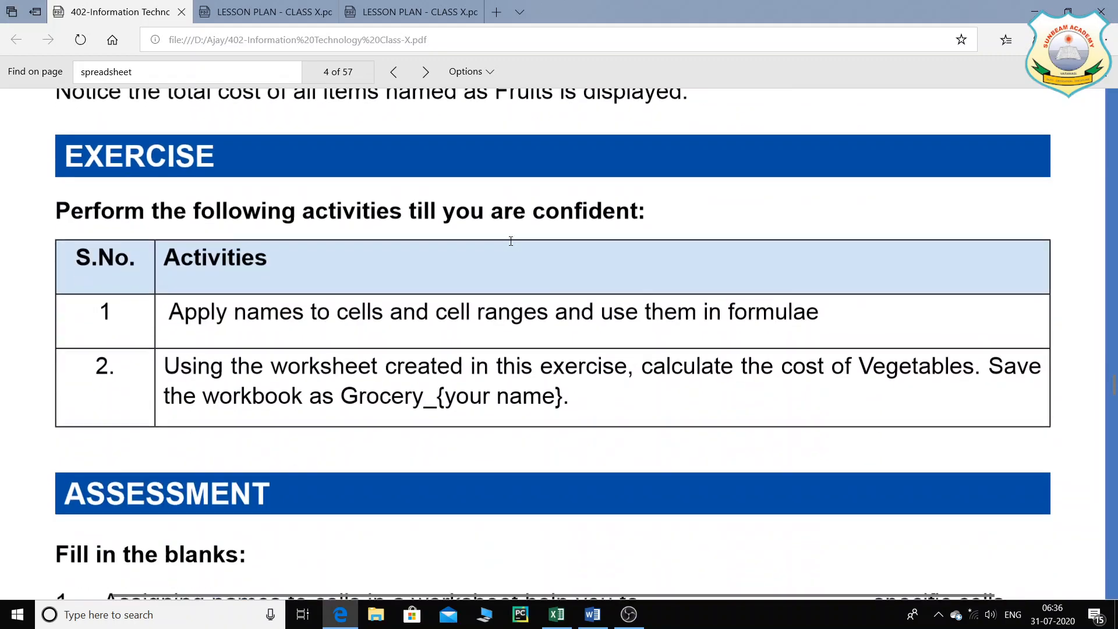
{"action": "scroll", "coordinate": [511, 241], "scroll_direction": "down", "scroll_amount": 8}
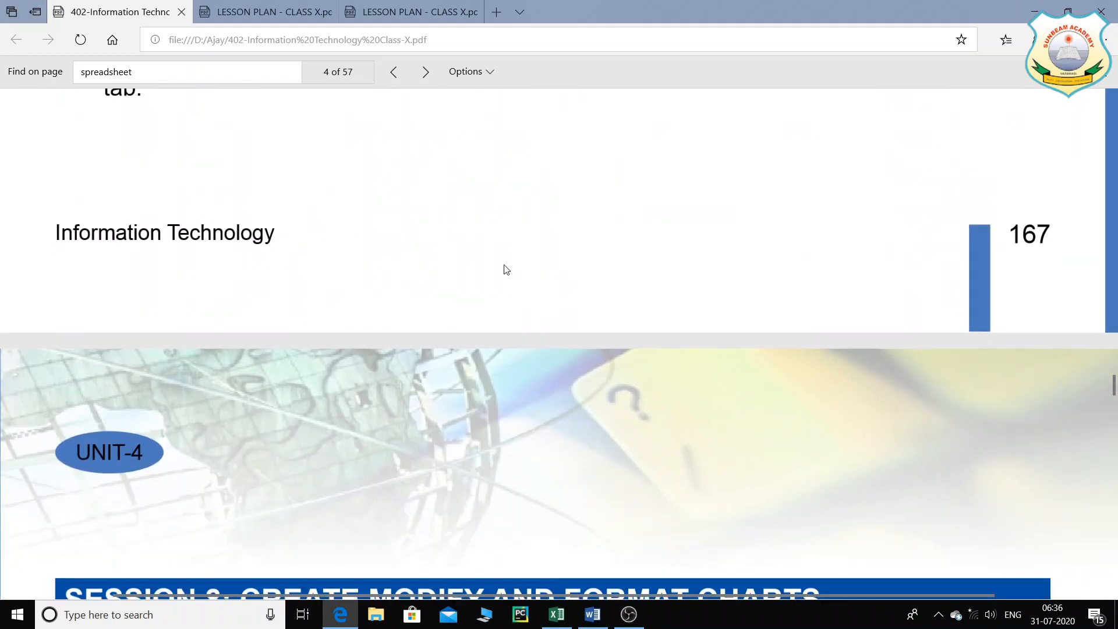
{"action": "scroll", "coordinate": [506, 269], "scroll_direction": "down", "scroll_amount": 6}
{"action": "scroll", "coordinate": [506, 279], "scroll_direction": "up", "scroll_amount": 11}
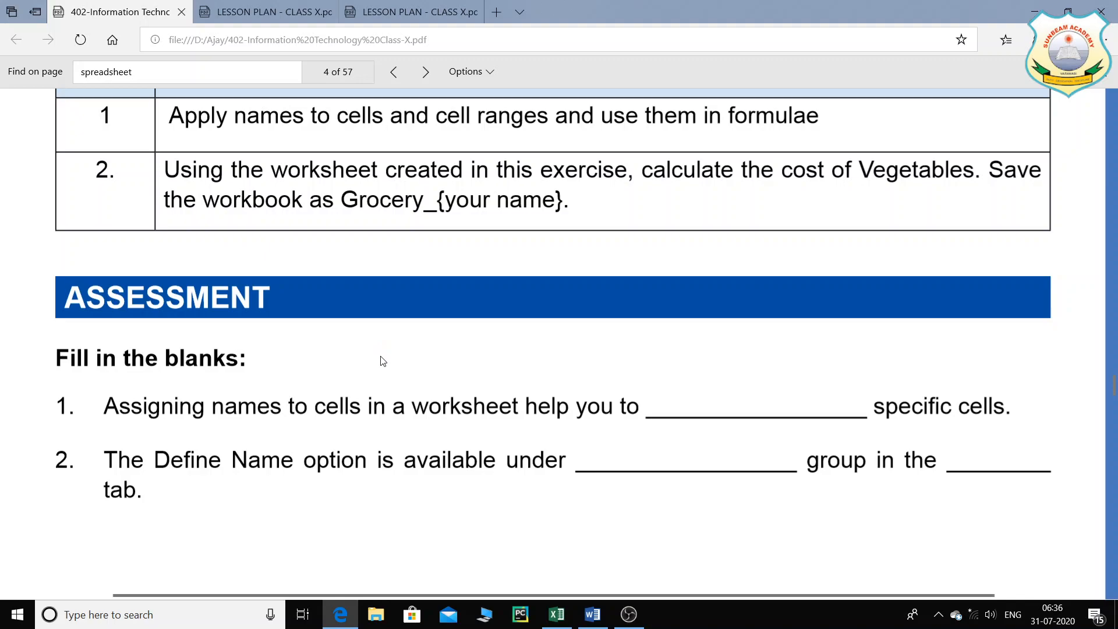
- Examine Session 8's chart introduction and Figure 28 instructions, and return to the =SUM(Fruits) instructions below Figure 27
{"action": "scroll", "coordinate": [382, 361], "scroll_direction": "down", "scroll_amount": 10}
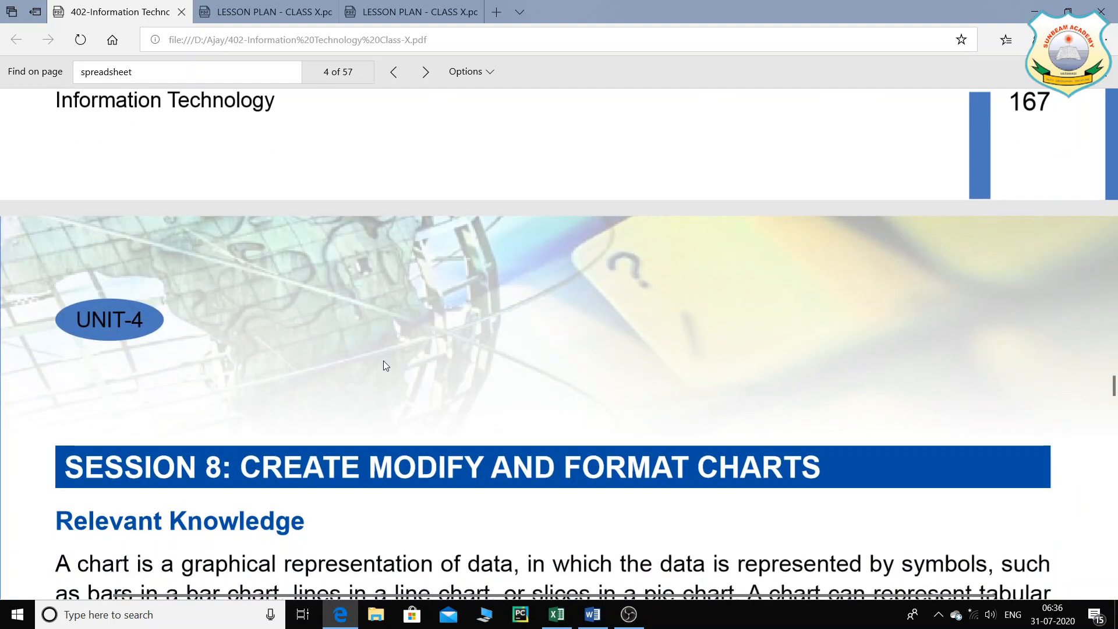
{"action": "scroll", "coordinate": [383, 365], "scroll_direction": "down", "scroll_amount": 3}
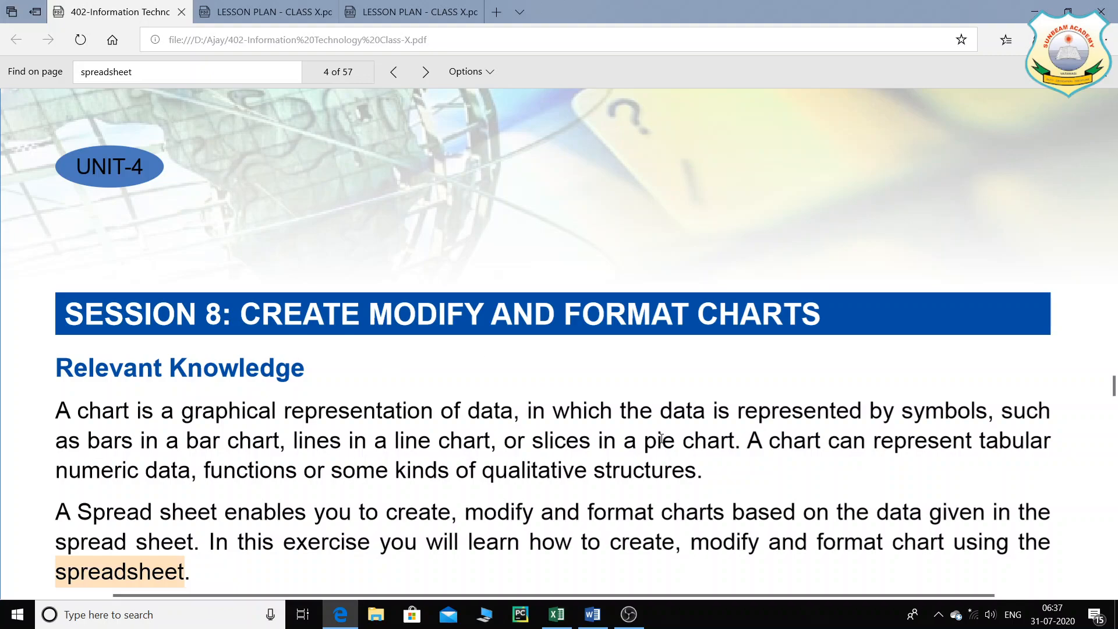
{"action": "scroll", "coordinate": [661, 439], "scroll_direction": "down", "scroll_amount": 13}
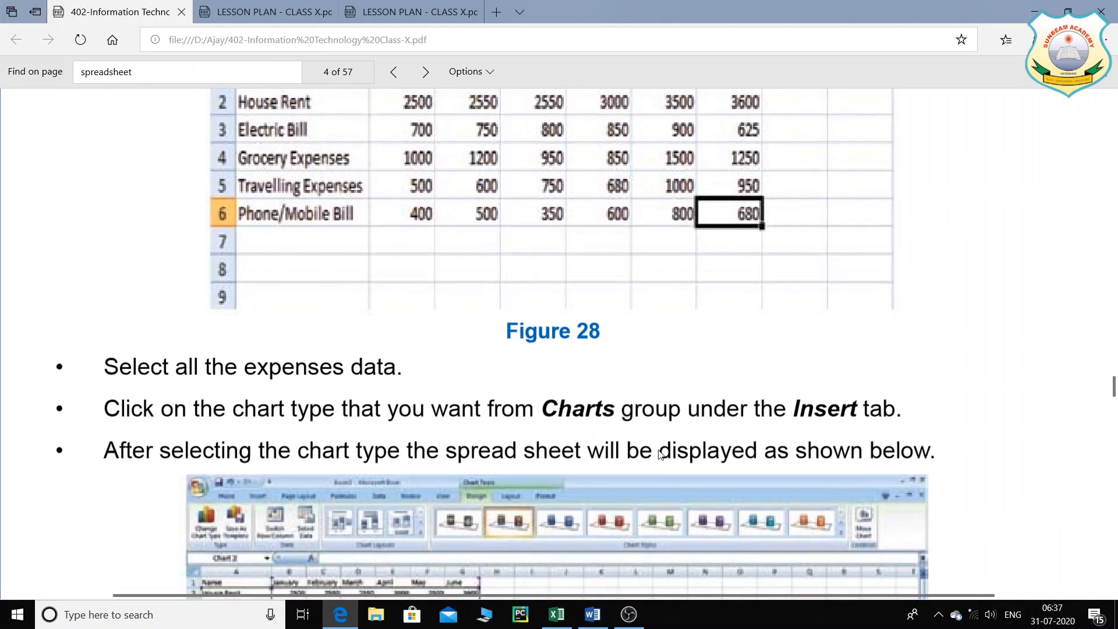
{"action": "scroll", "coordinate": [661, 454], "scroll_direction": "down", "scroll_amount": 4}
{"action": "scroll", "coordinate": [661, 454], "scroll_direction": "up", "scroll_amount": 15}
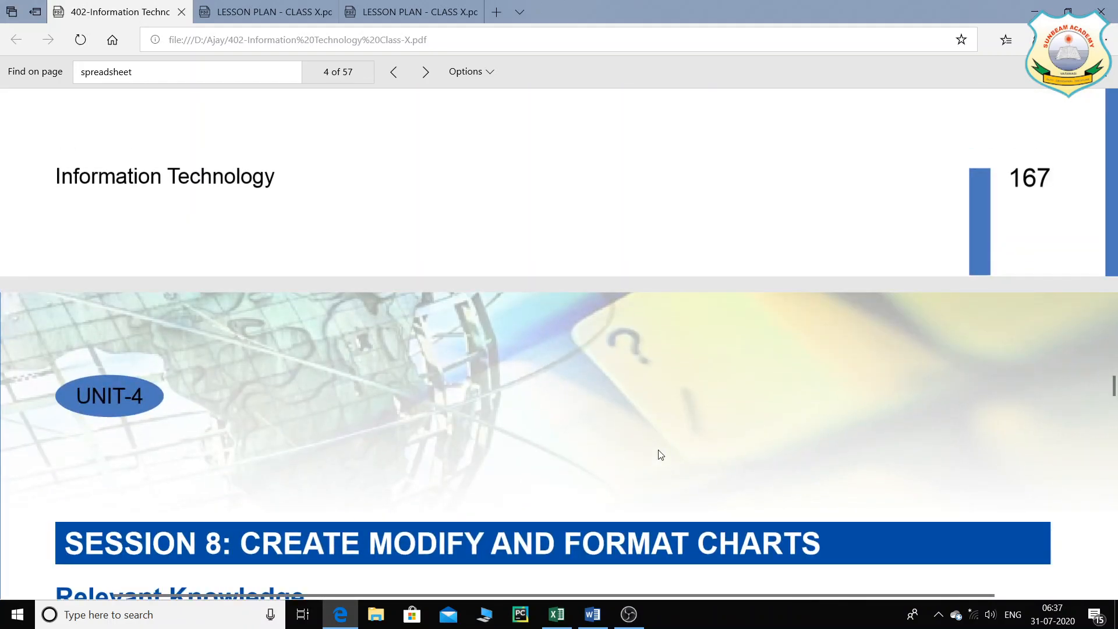
{"action": "scroll", "coordinate": [661, 454], "scroll_direction": "up", "scroll_amount": 20}
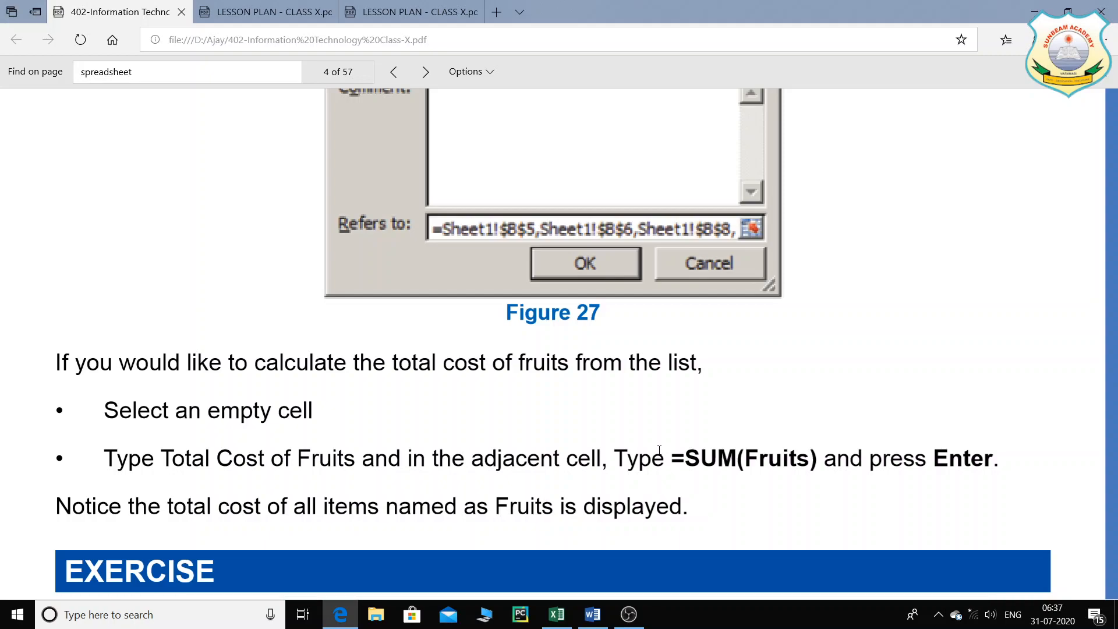
{"action": "scroll", "coordinate": [660, 450], "scroll_direction": "down", "scroll_amount": 1}
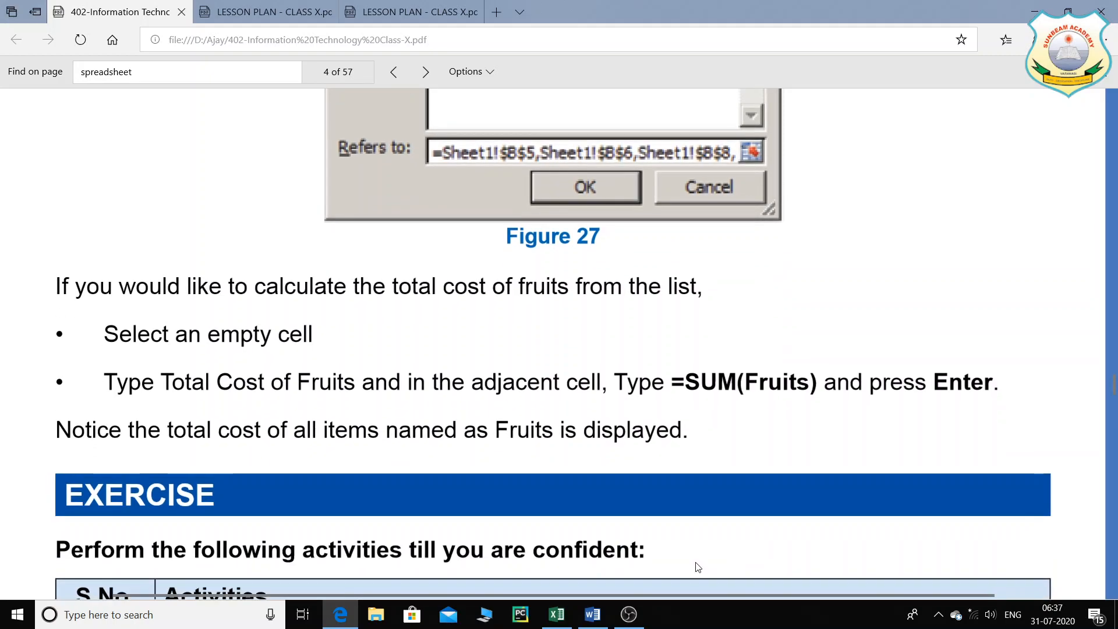
{"action": "left_click", "coordinate": [629, 614]}
{"action": "left_click", "coordinate": [630, 616]}
{"action": "scroll", "coordinate": [606, 252], "scroll_direction": "up", "scroll_amount": 15}
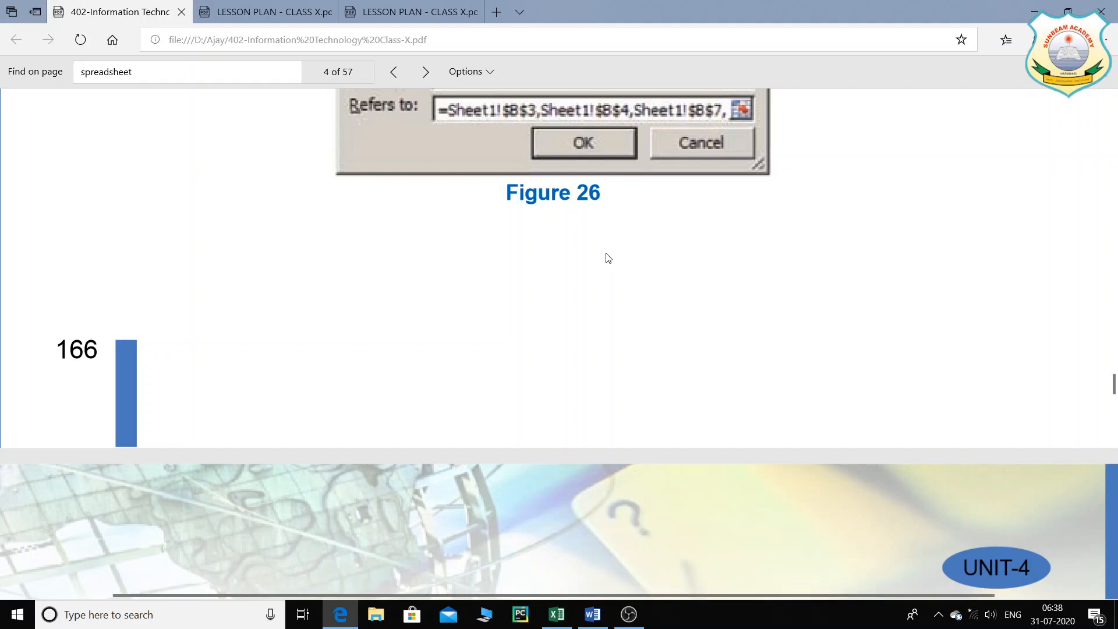
{"action": "left_click", "coordinate": [629, 615]}
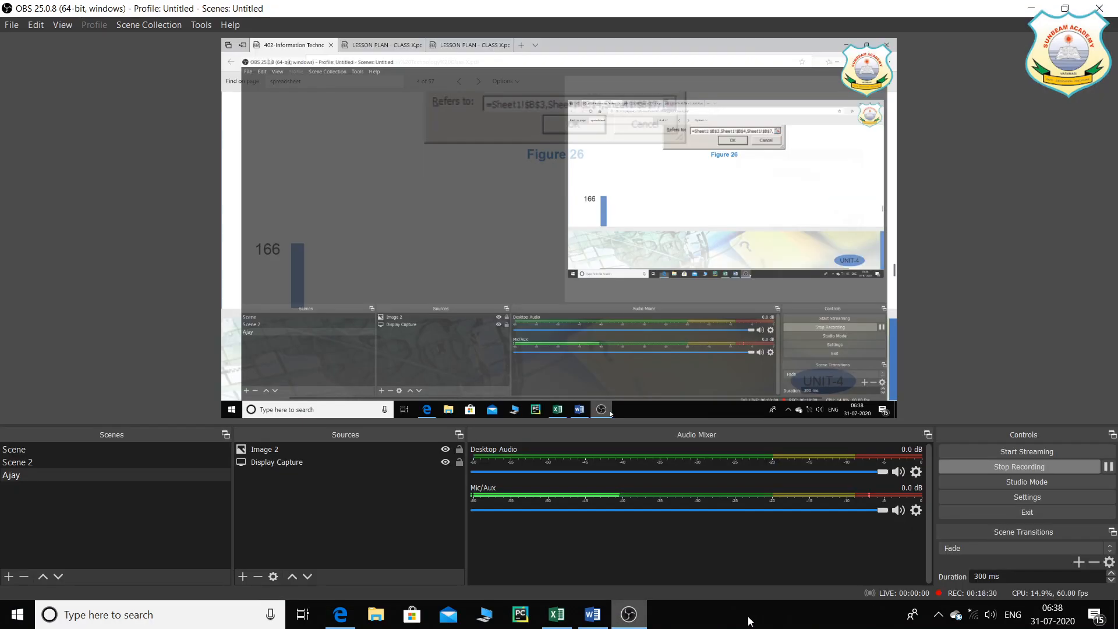